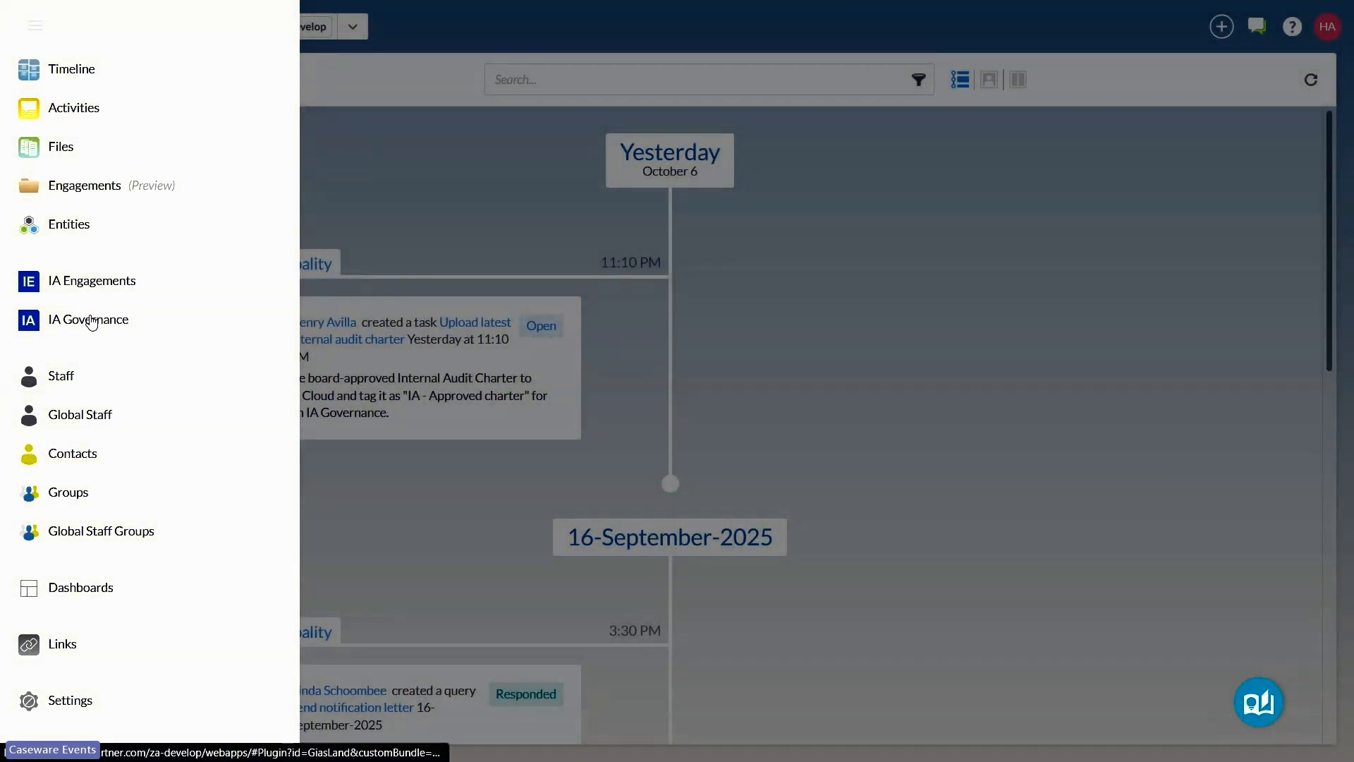
# Step: Open IA Governance and mark the Country, Language and Organization type settings as prepared
pyautogui.click(97, 320)
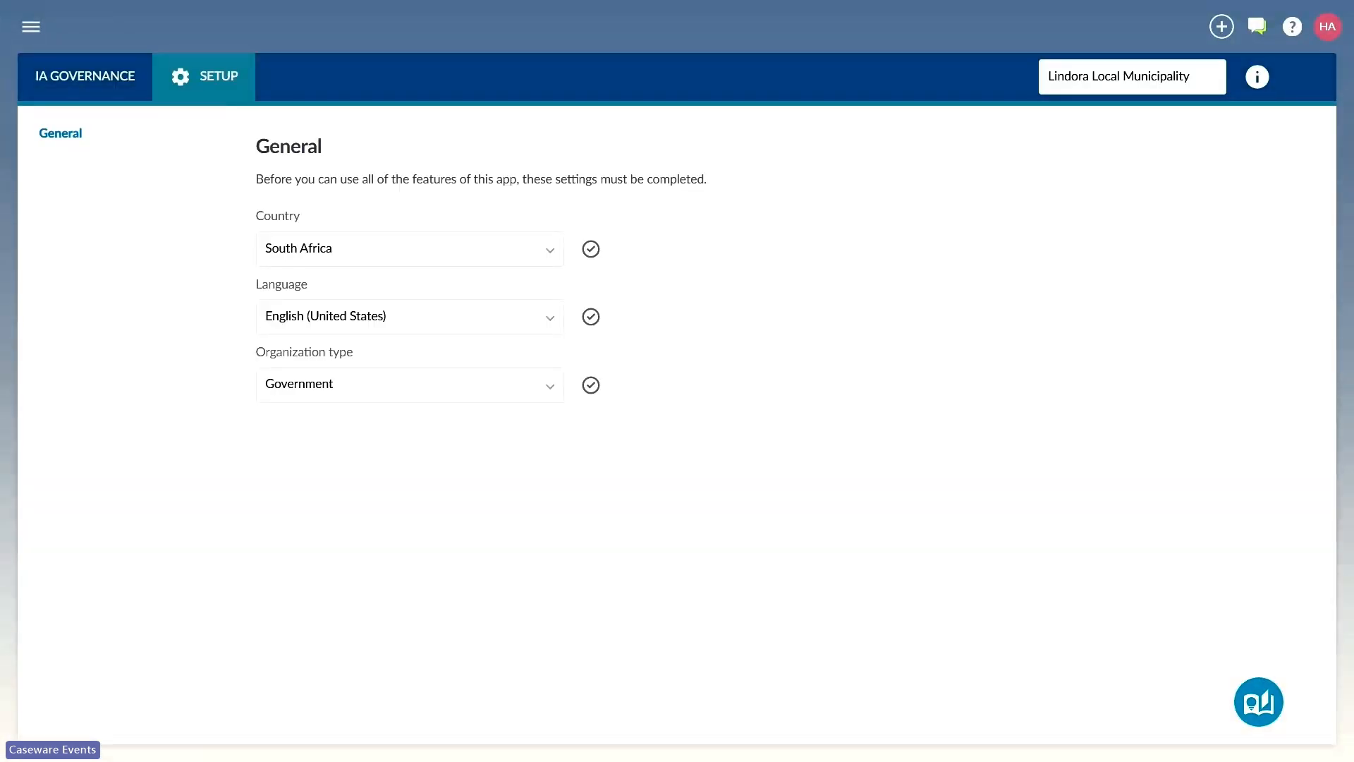
pyautogui.click(551, 253)
pyautogui.click(551, 253)
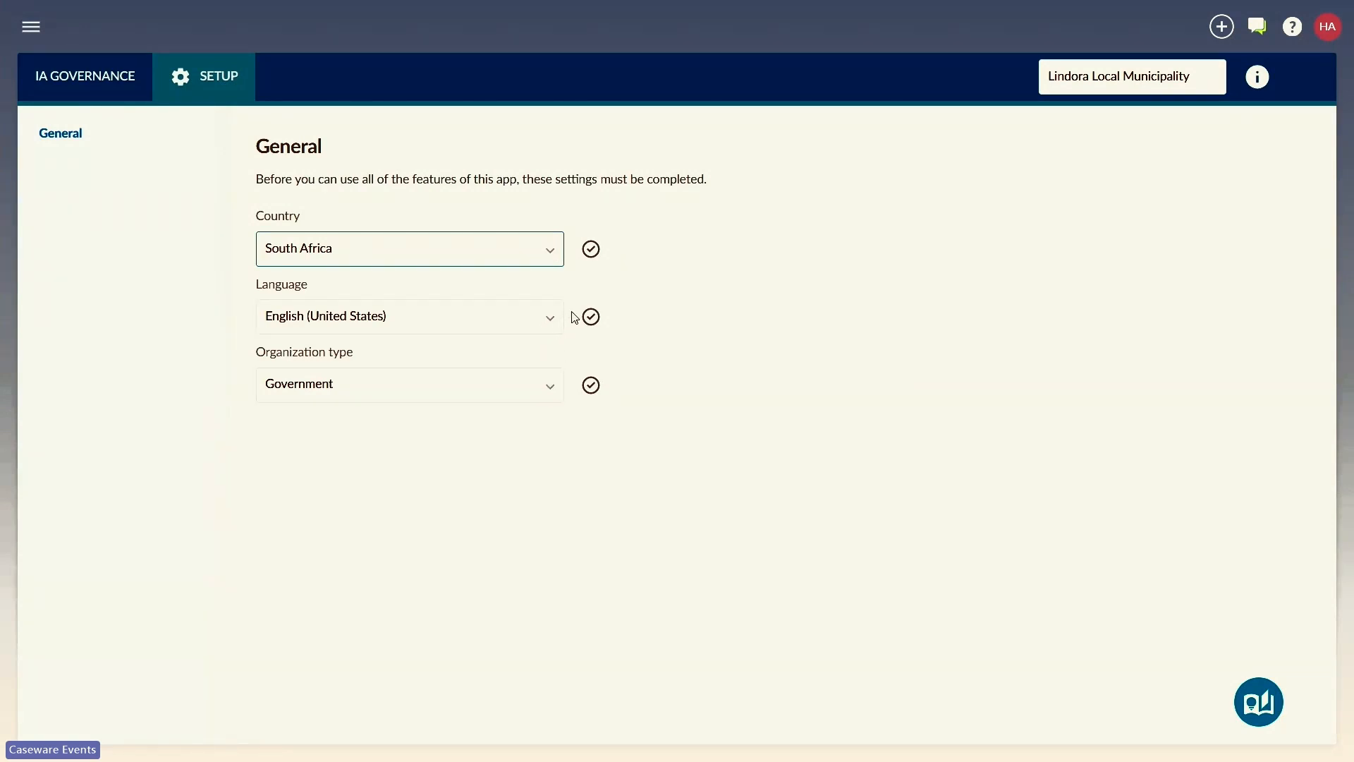
pyautogui.click(590, 251)
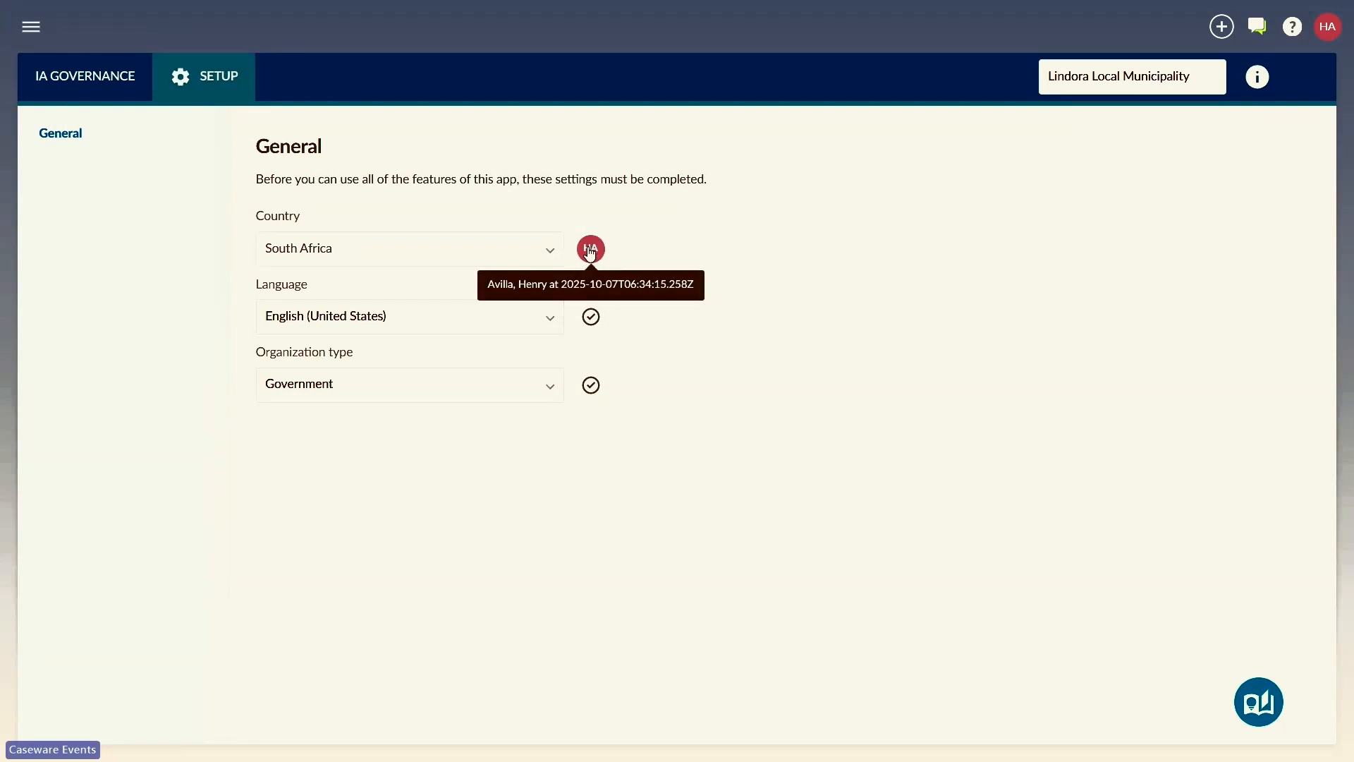
pyautogui.click(591, 319)
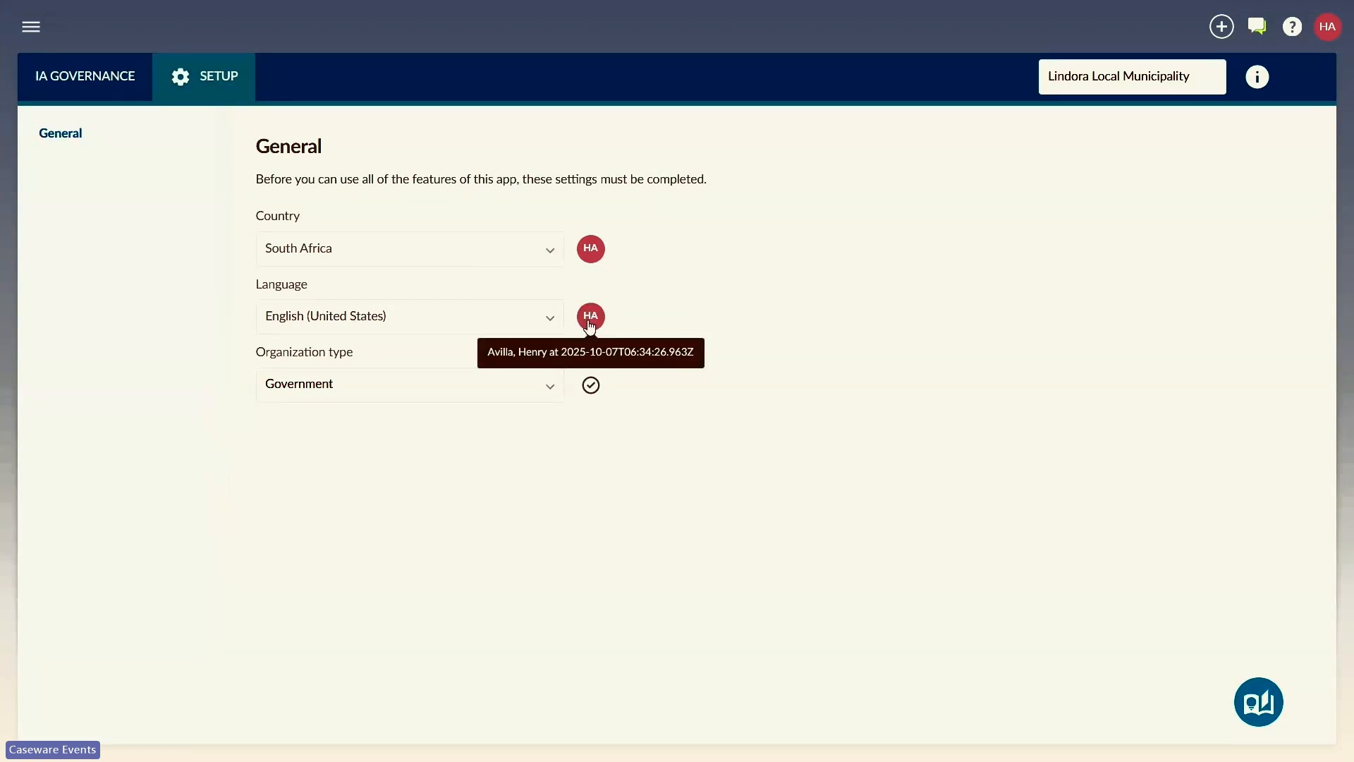
pyautogui.click(592, 387)
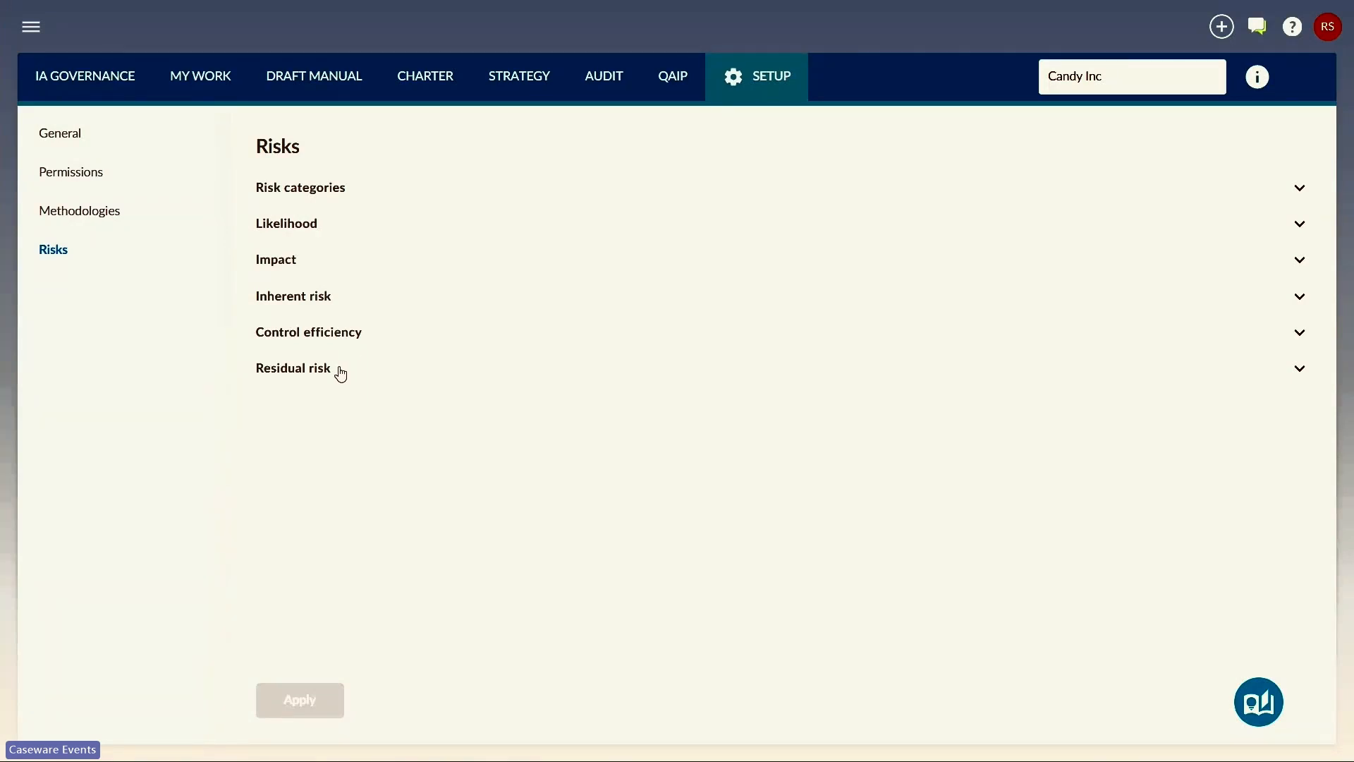
# Step: Add a risk category named Environmental to the risk settings and collapse the category list
pyautogui.click(363, 197)
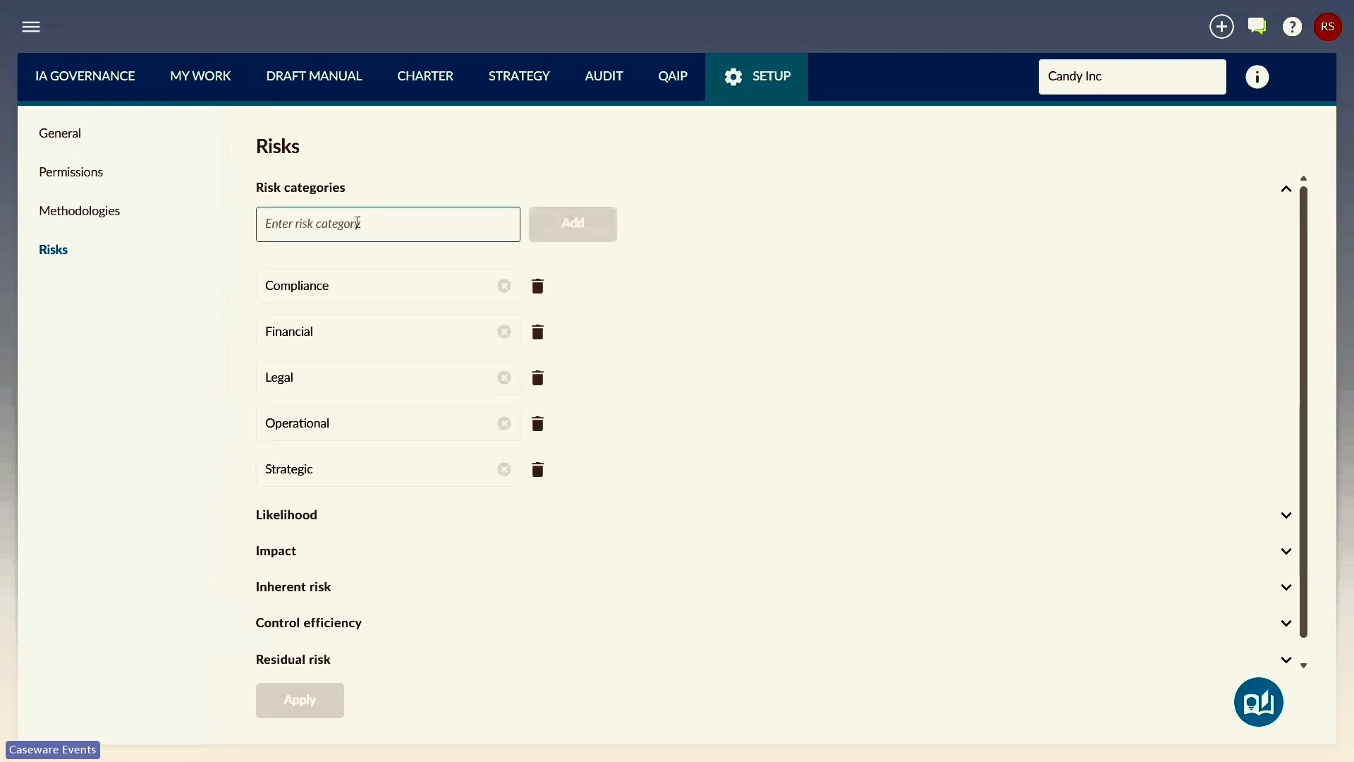
pyautogui.click(358, 223)
pyautogui.write('Envi')
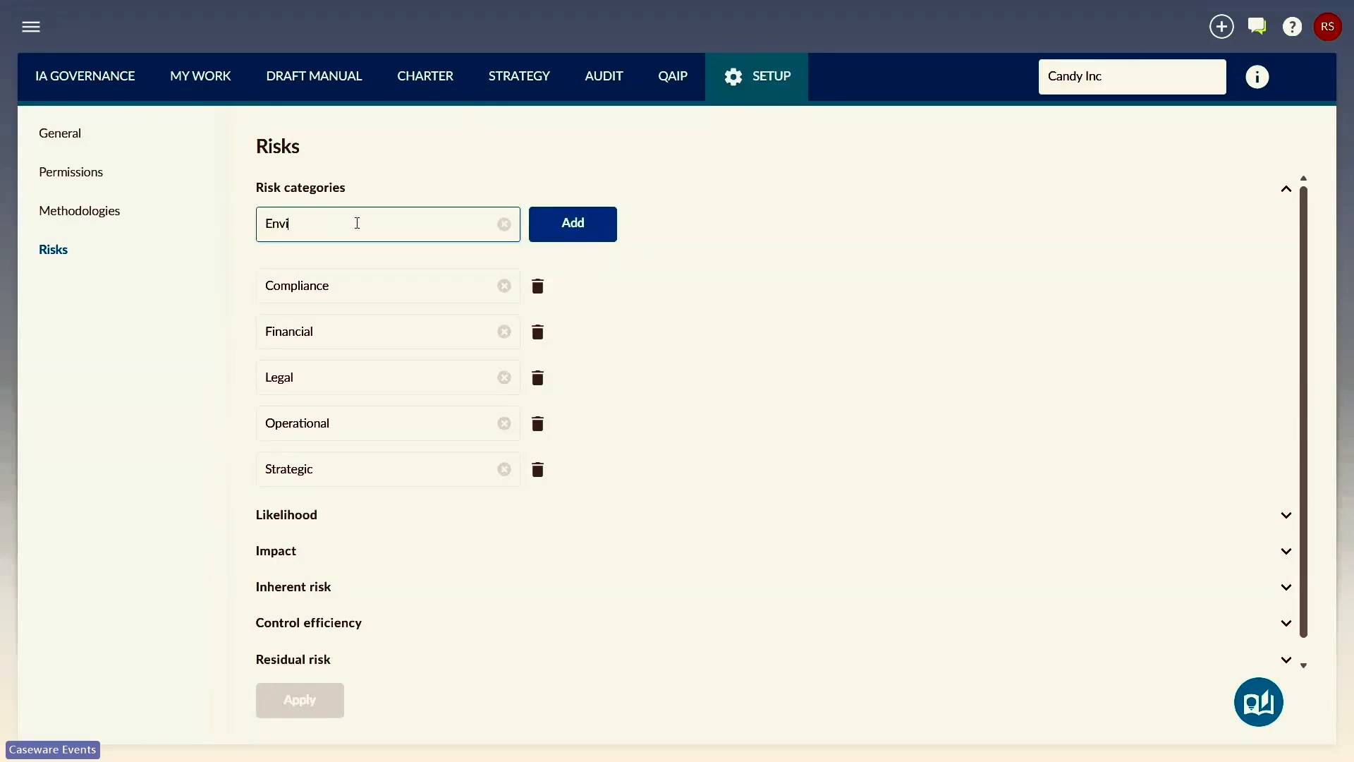
pyautogui.write('ronmental')
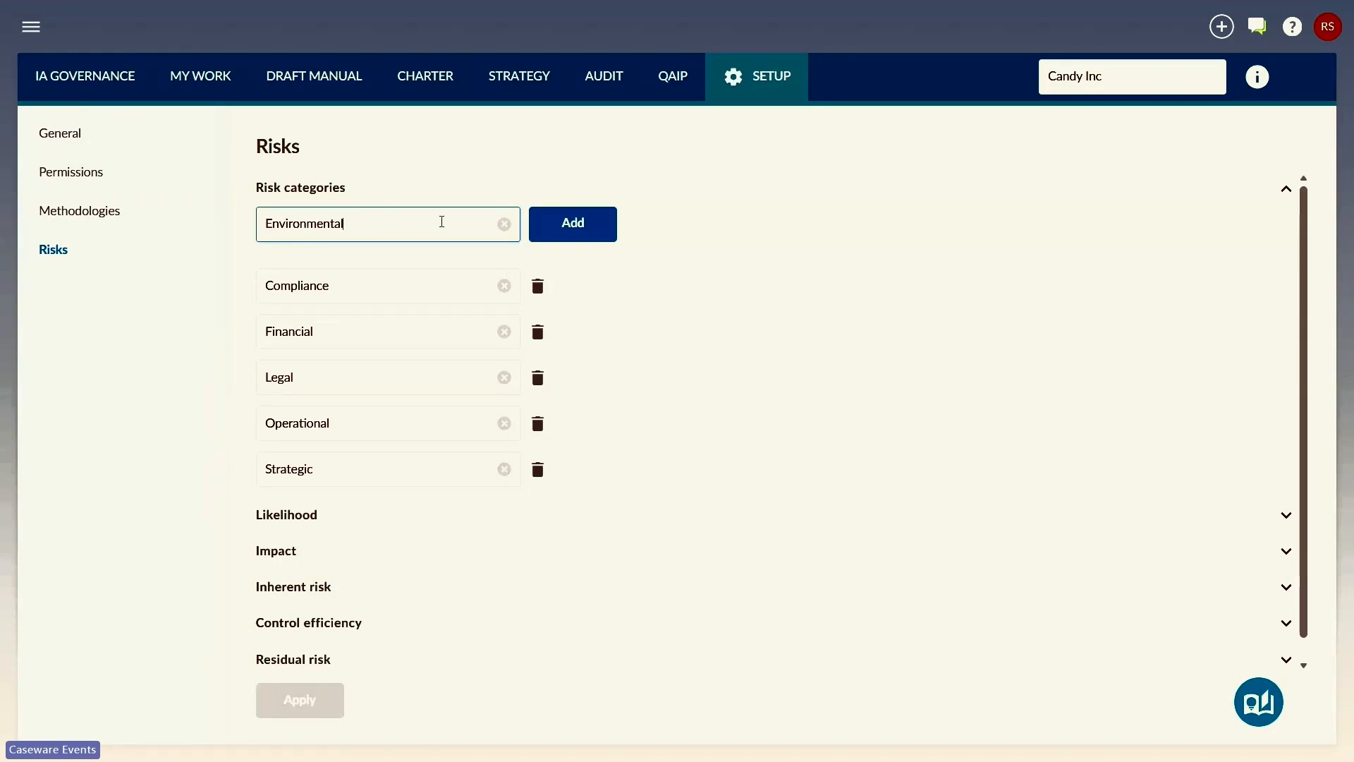
pyautogui.click(560, 233)
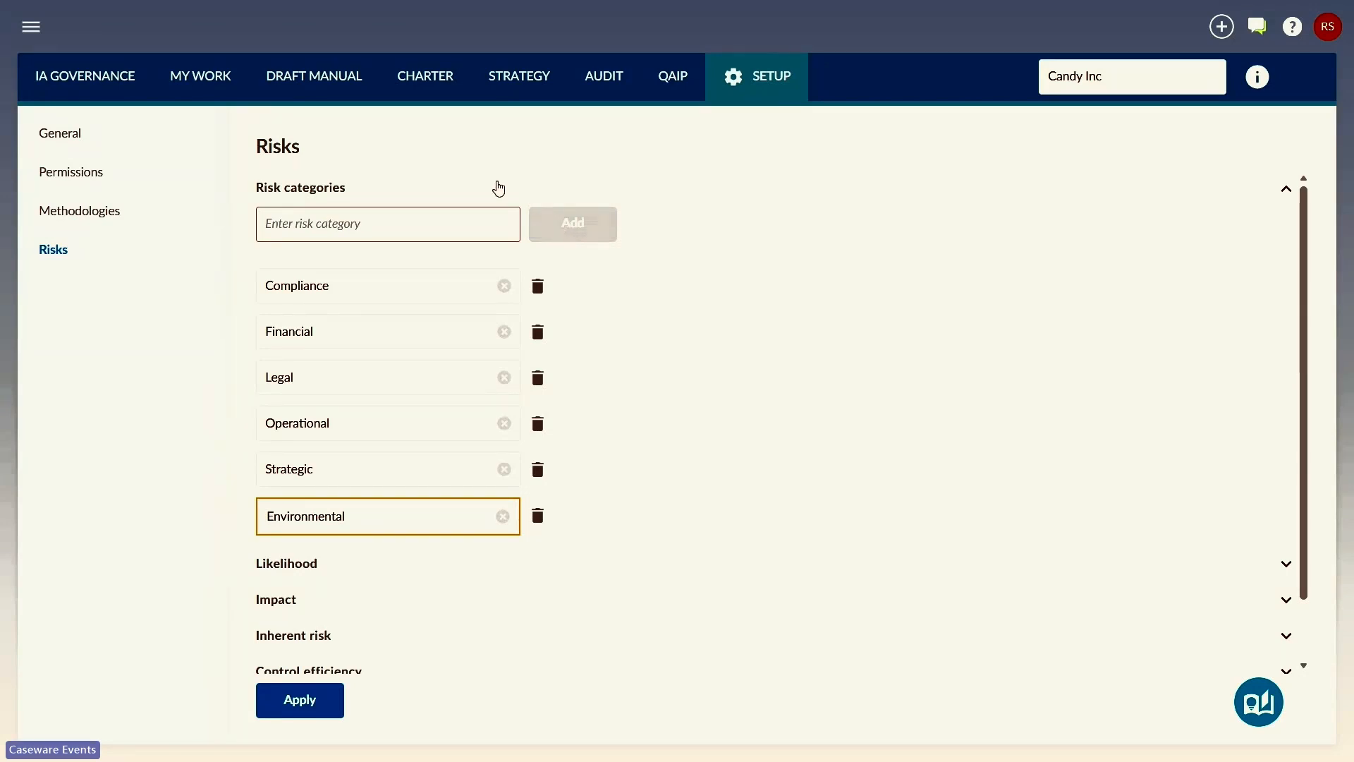
pyautogui.click(422, 187)
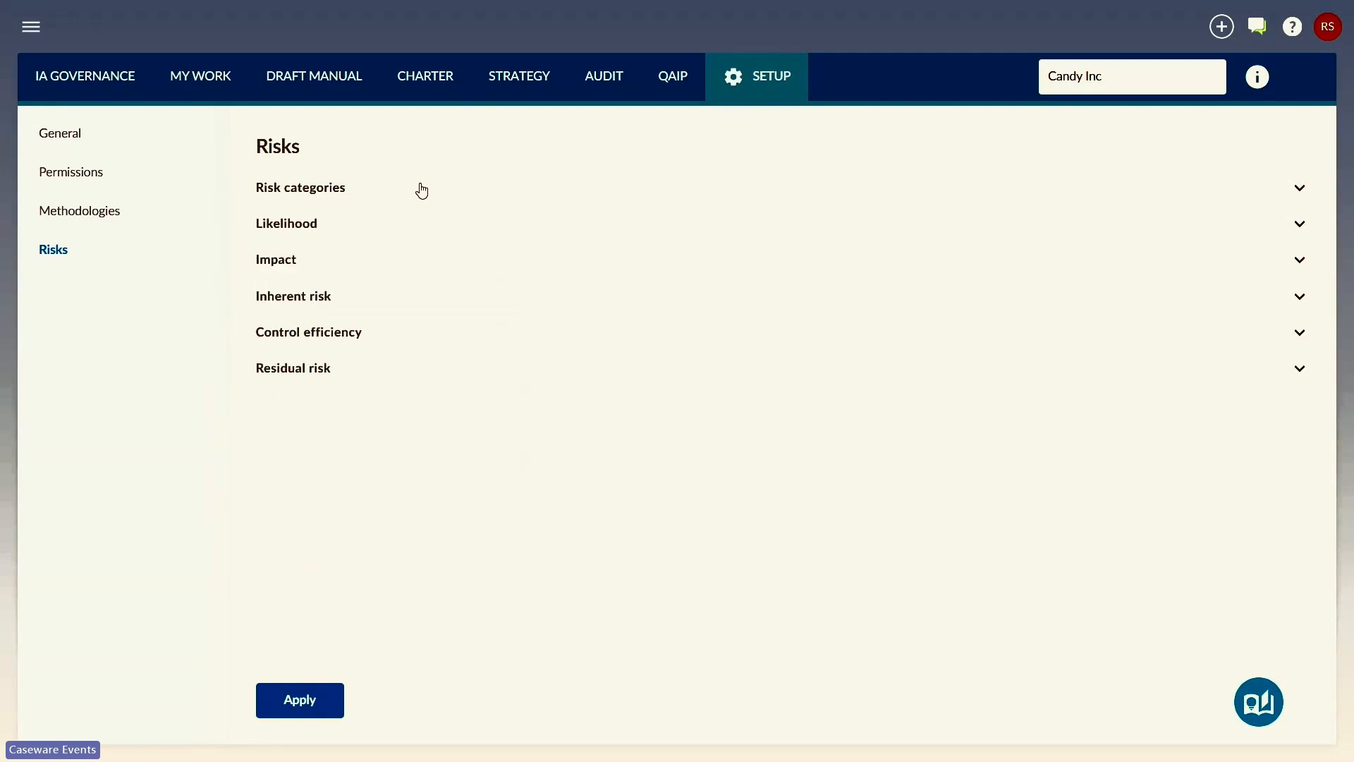
# Step: Set the number of likelihood scales to 7 in the risk settings
pyautogui.click(362, 233)
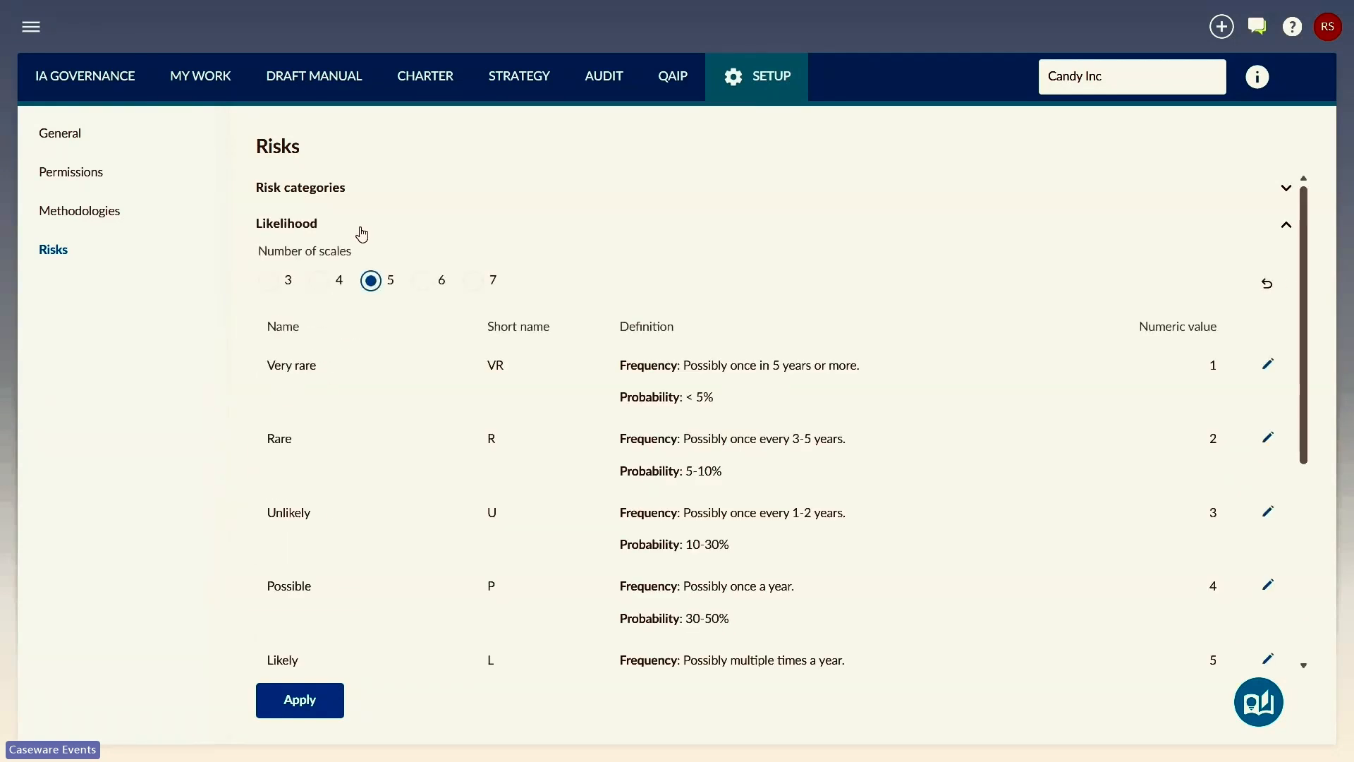
pyautogui.scroll(-1, 362, 233)
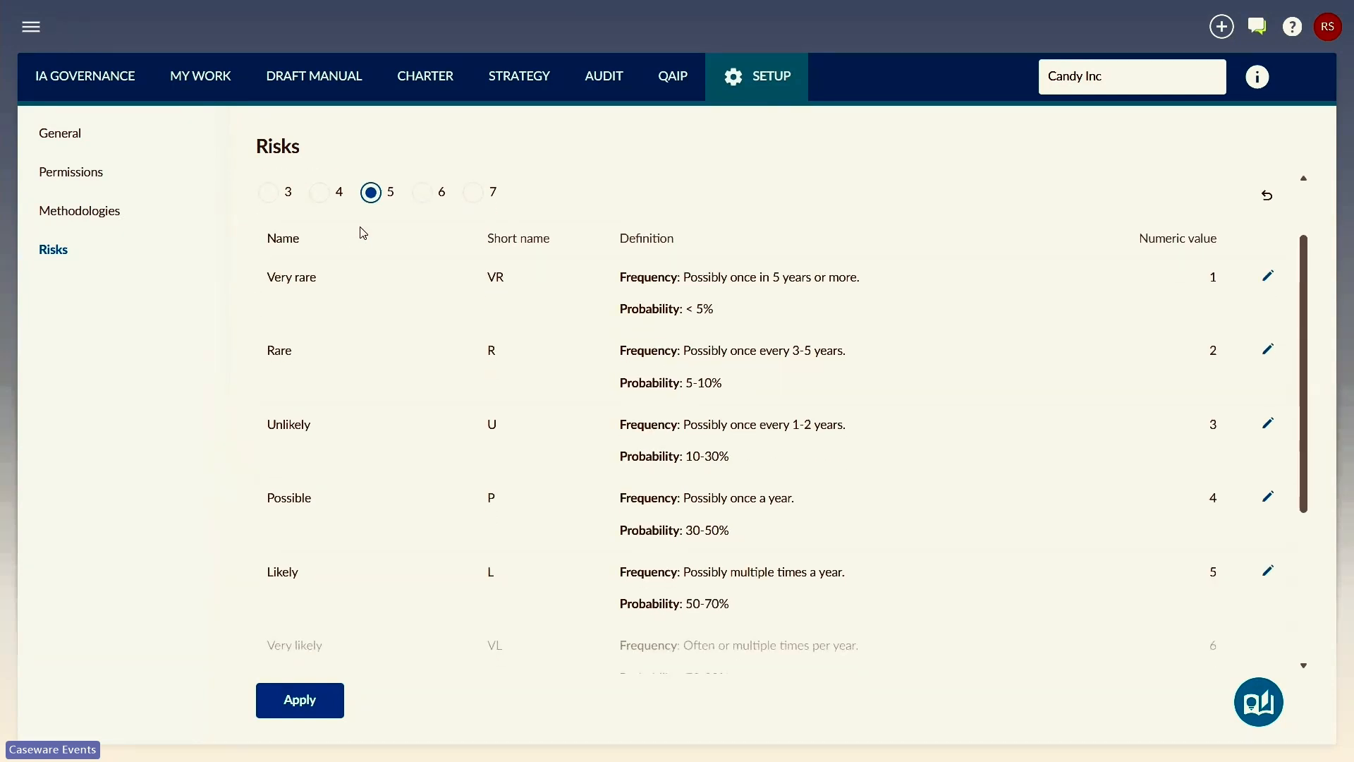
pyautogui.click(263, 201)
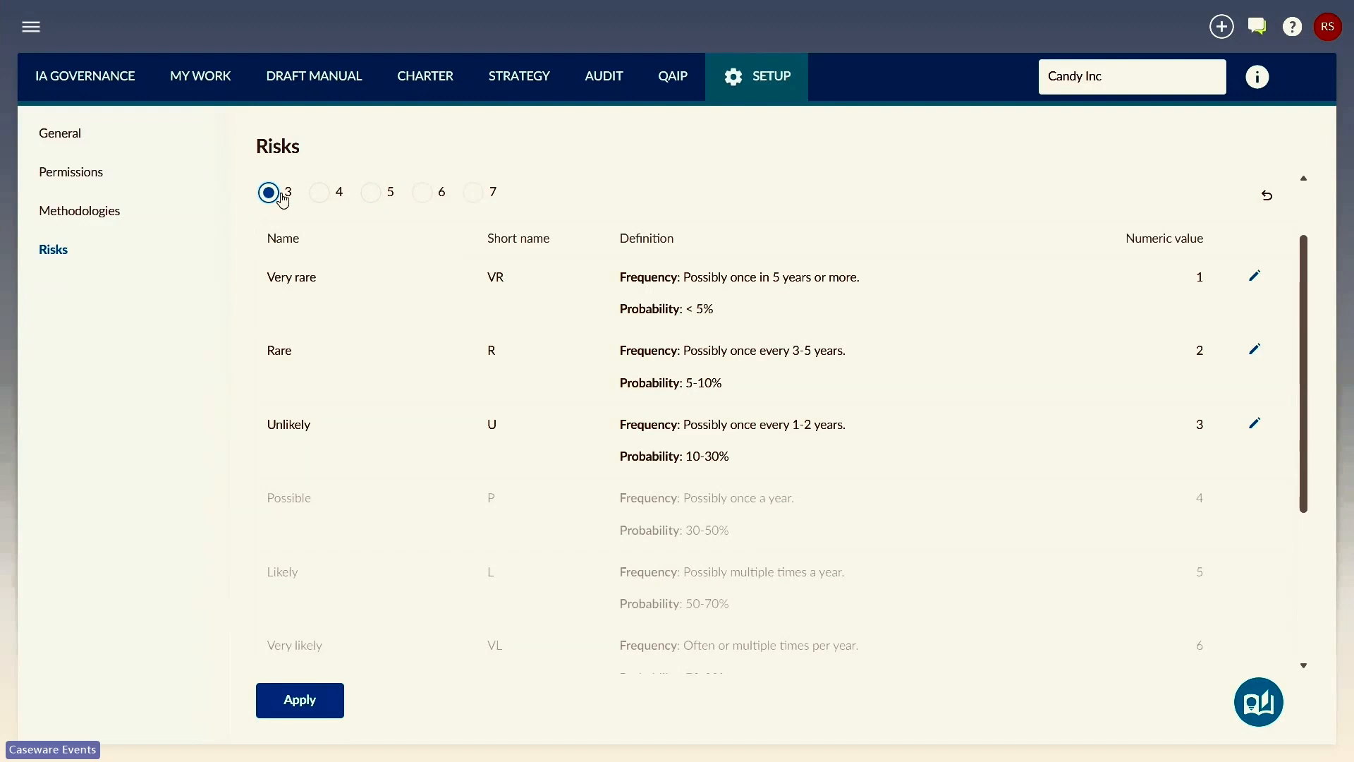
pyautogui.click(472, 194)
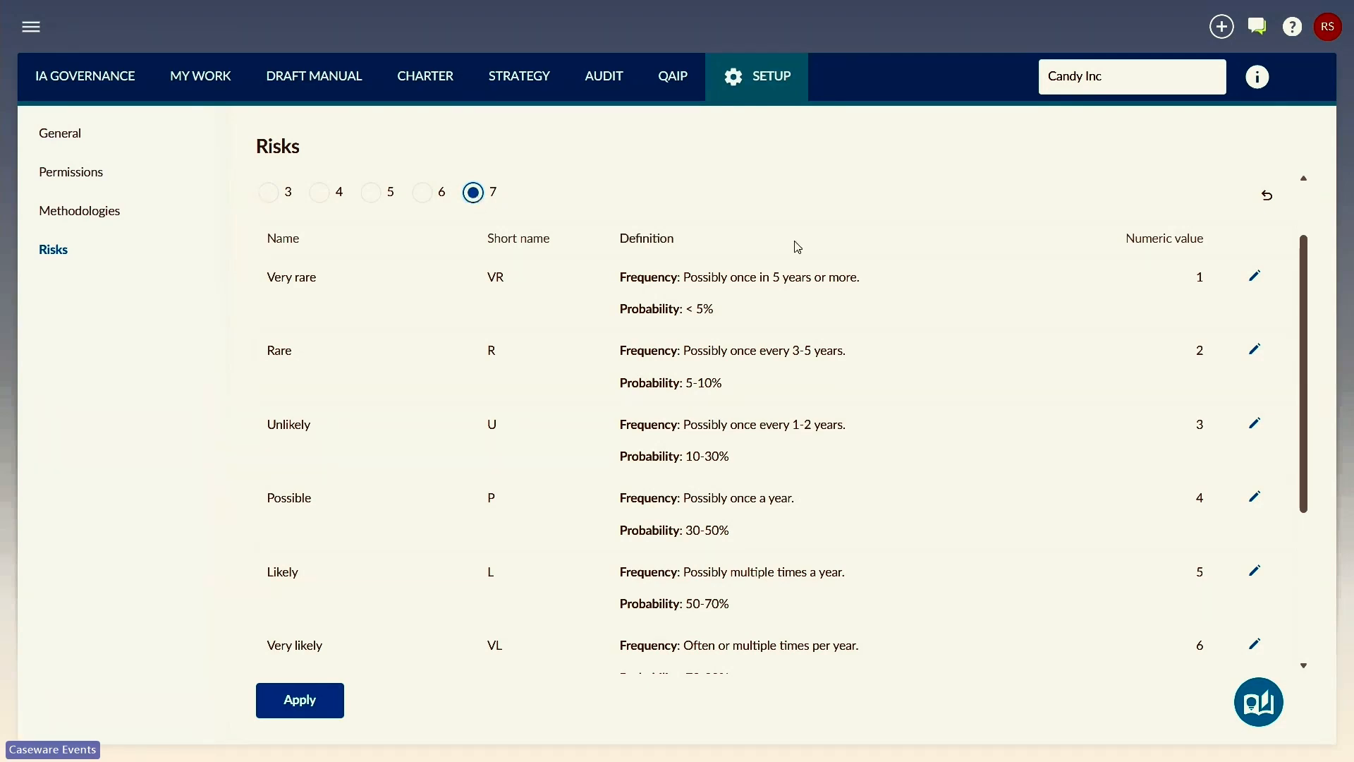
# Step: Change the short name of the Very rare likelihood level to XR and save the row
pyautogui.click(1254, 279)
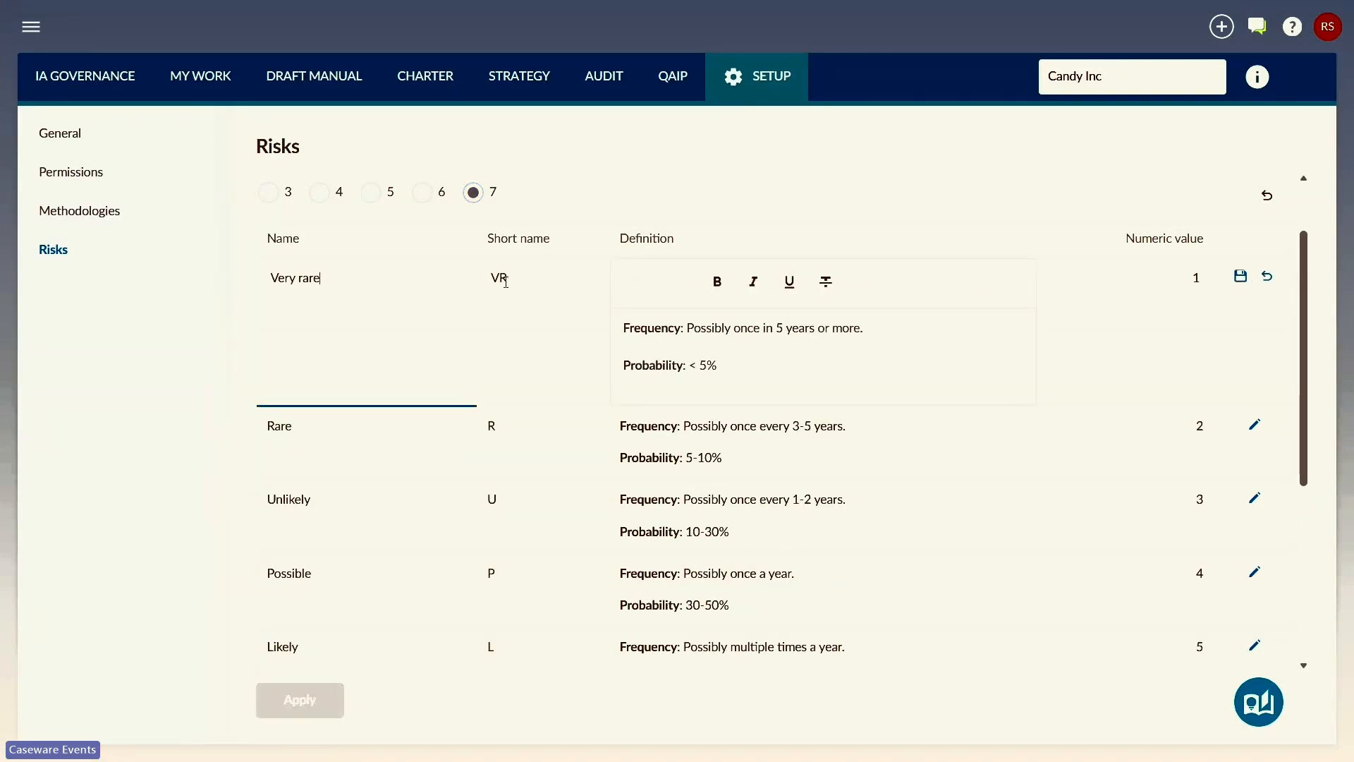
pyautogui.doubleClick(502, 281)
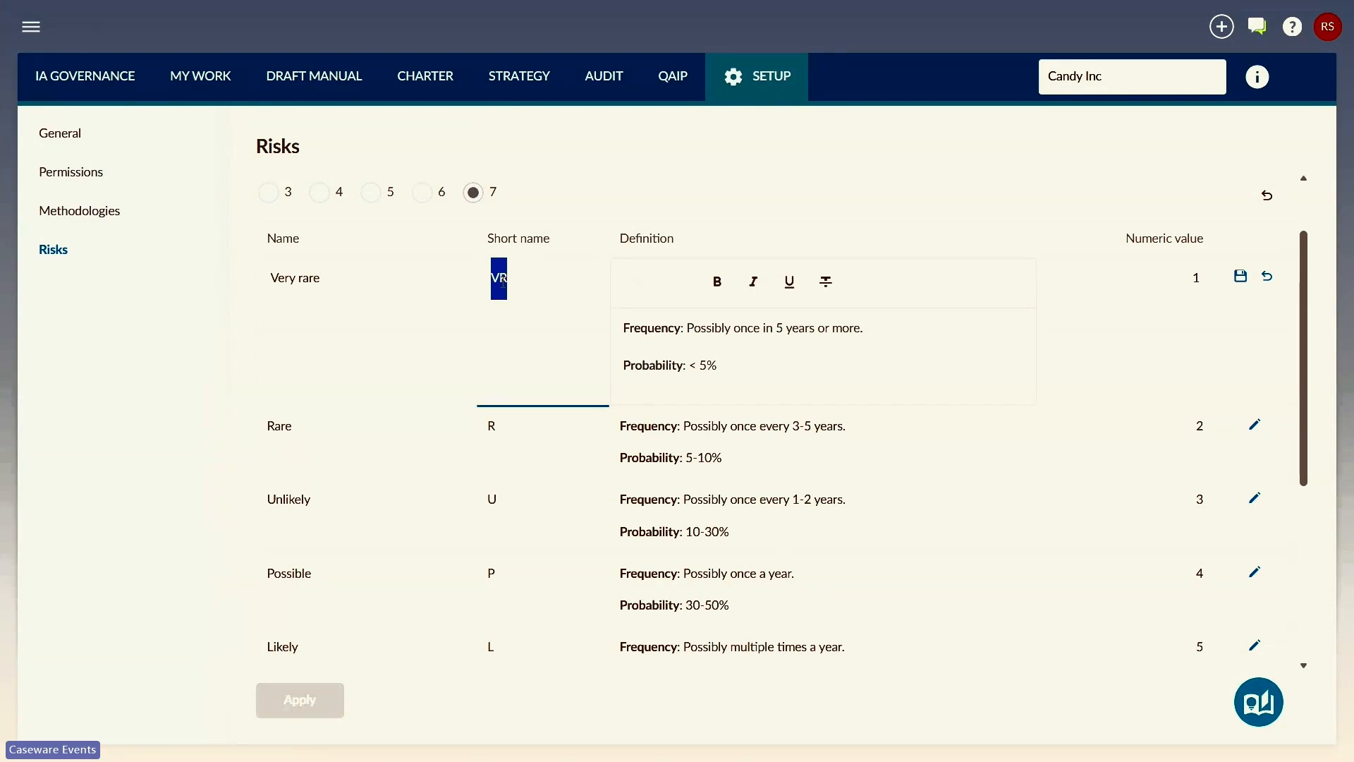
pyautogui.write('XR')
pyautogui.click(1240, 276)
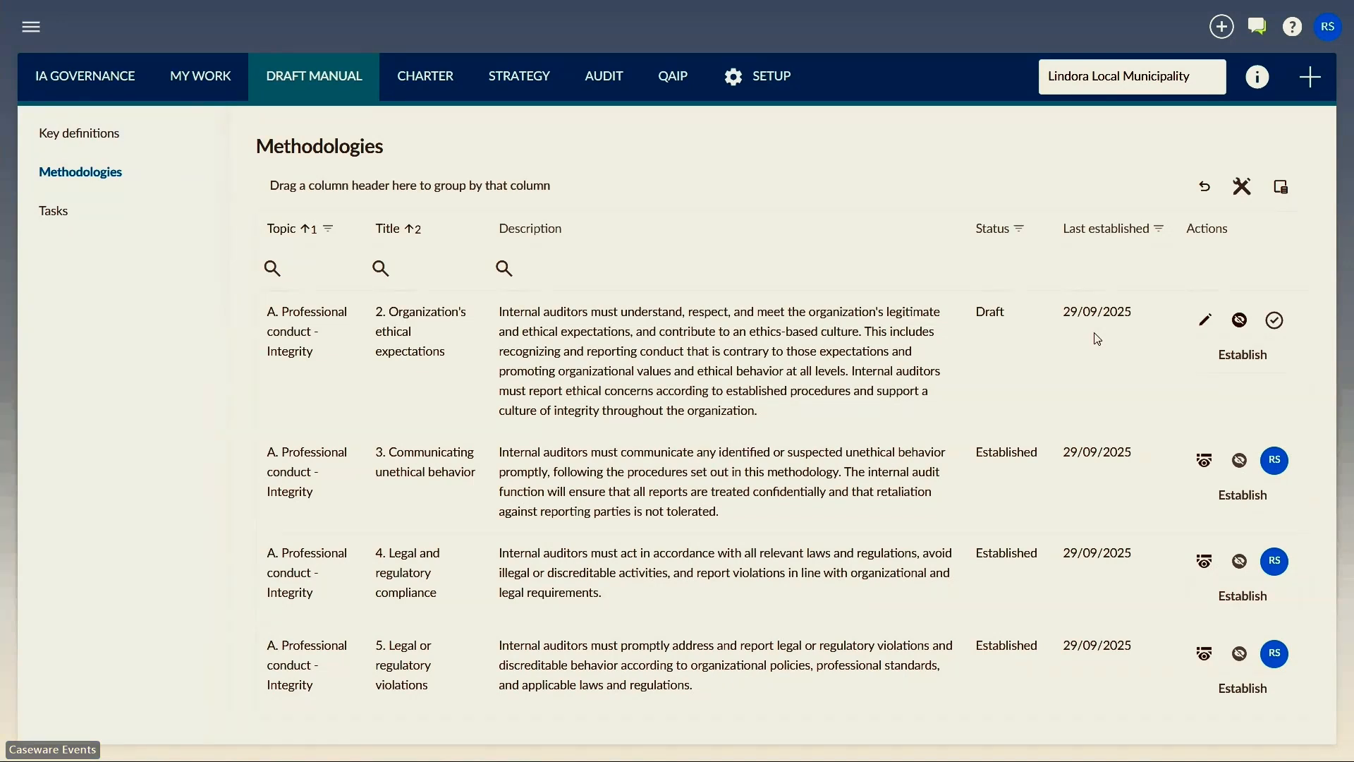
# Step: Open the methodology "2. Organization's ethical expectations" for editing and review its requirements and the linked Annual acknowledgement form
pyautogui.click(1205, 321)
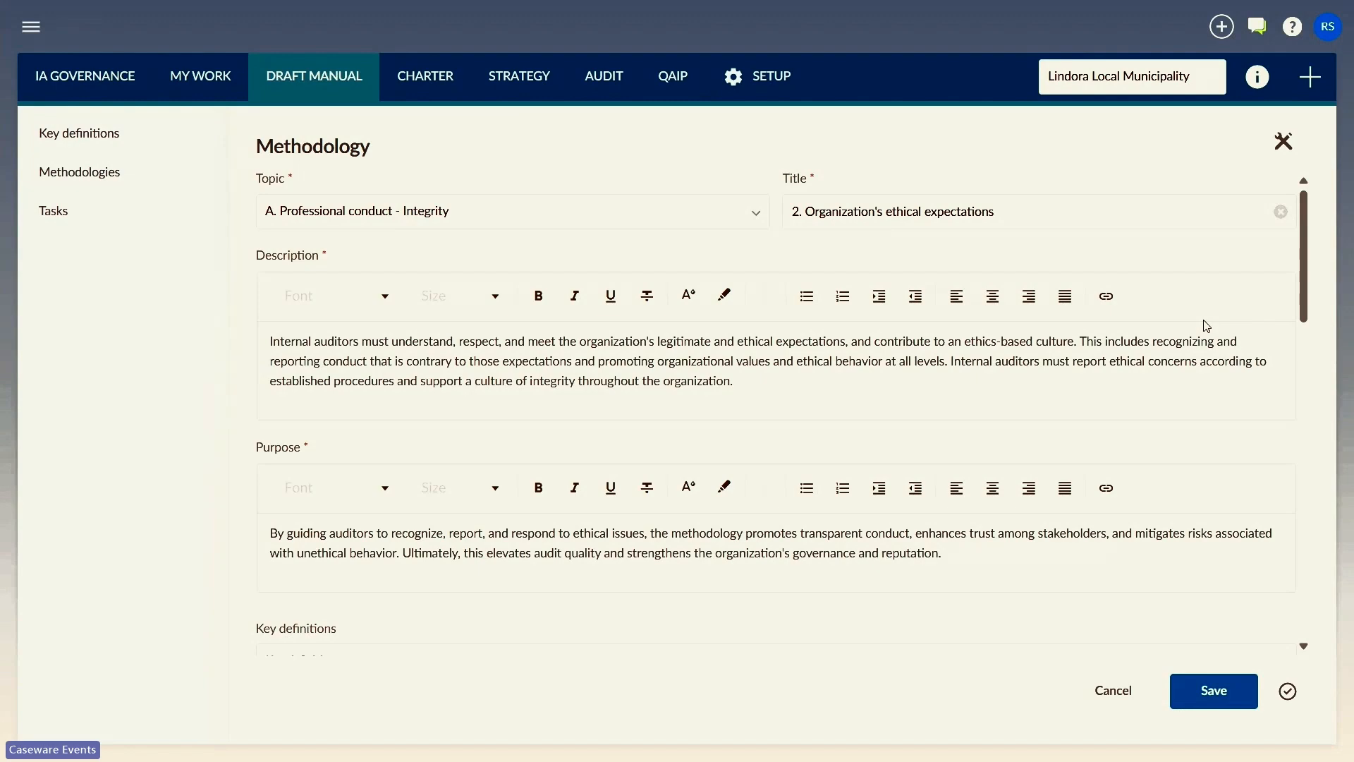
pyautogui.scroll(-10, 1206, 325)
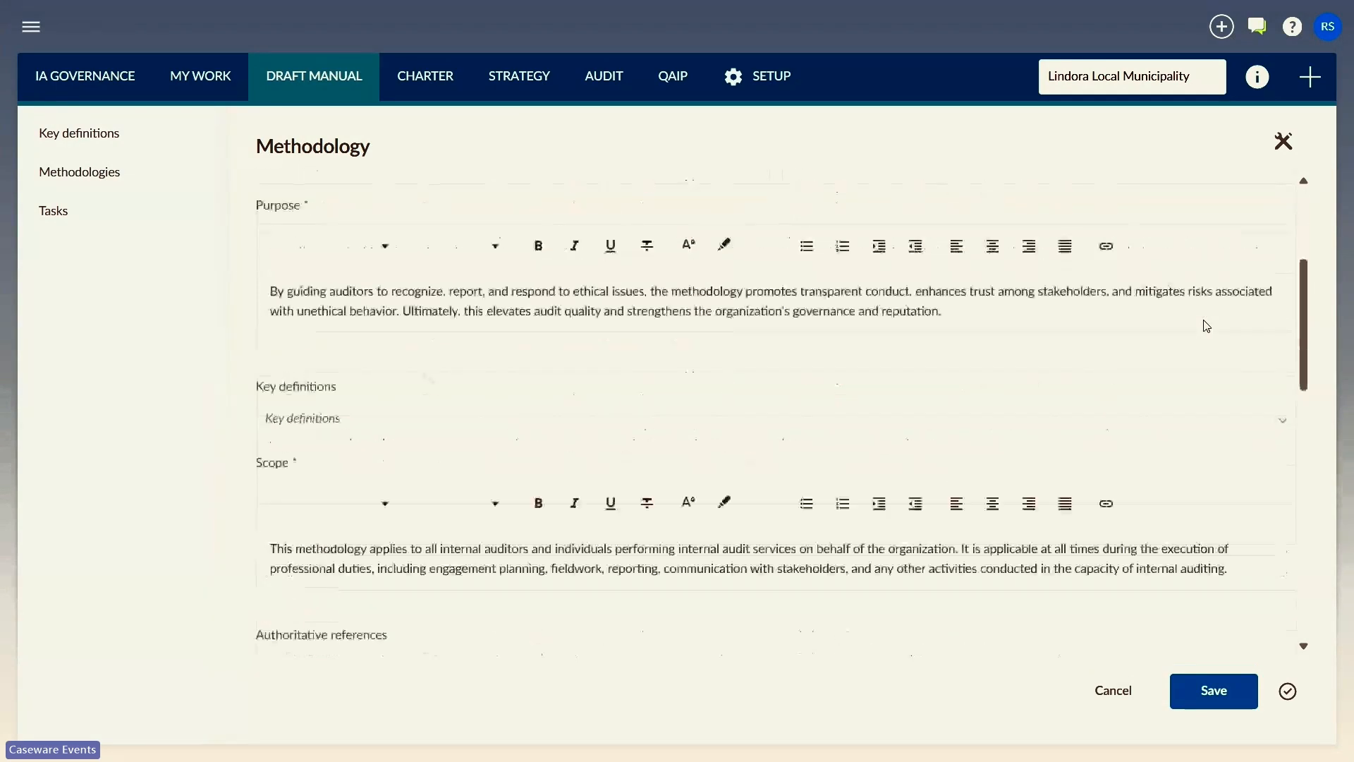
pyautogui.scroll(-4, 1206, 325)
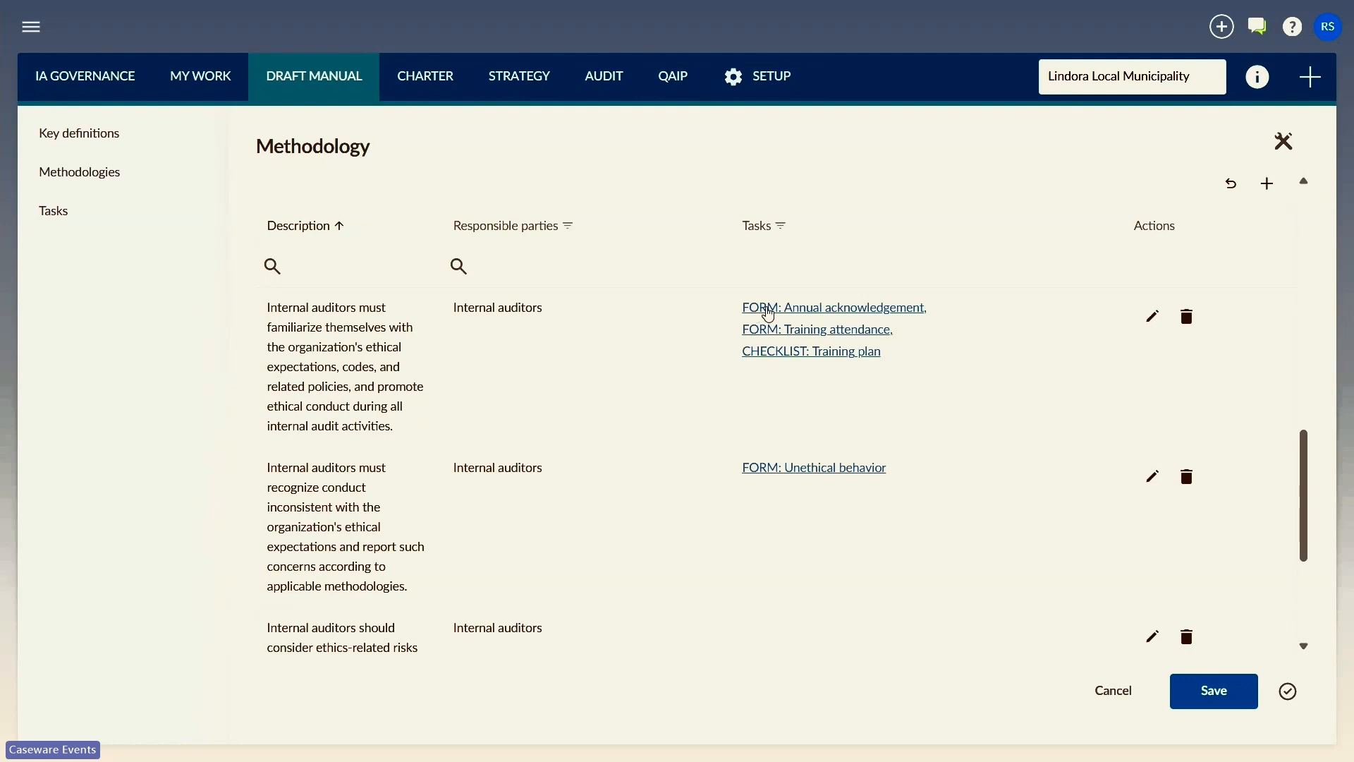
pyautogui.click(799, 310)
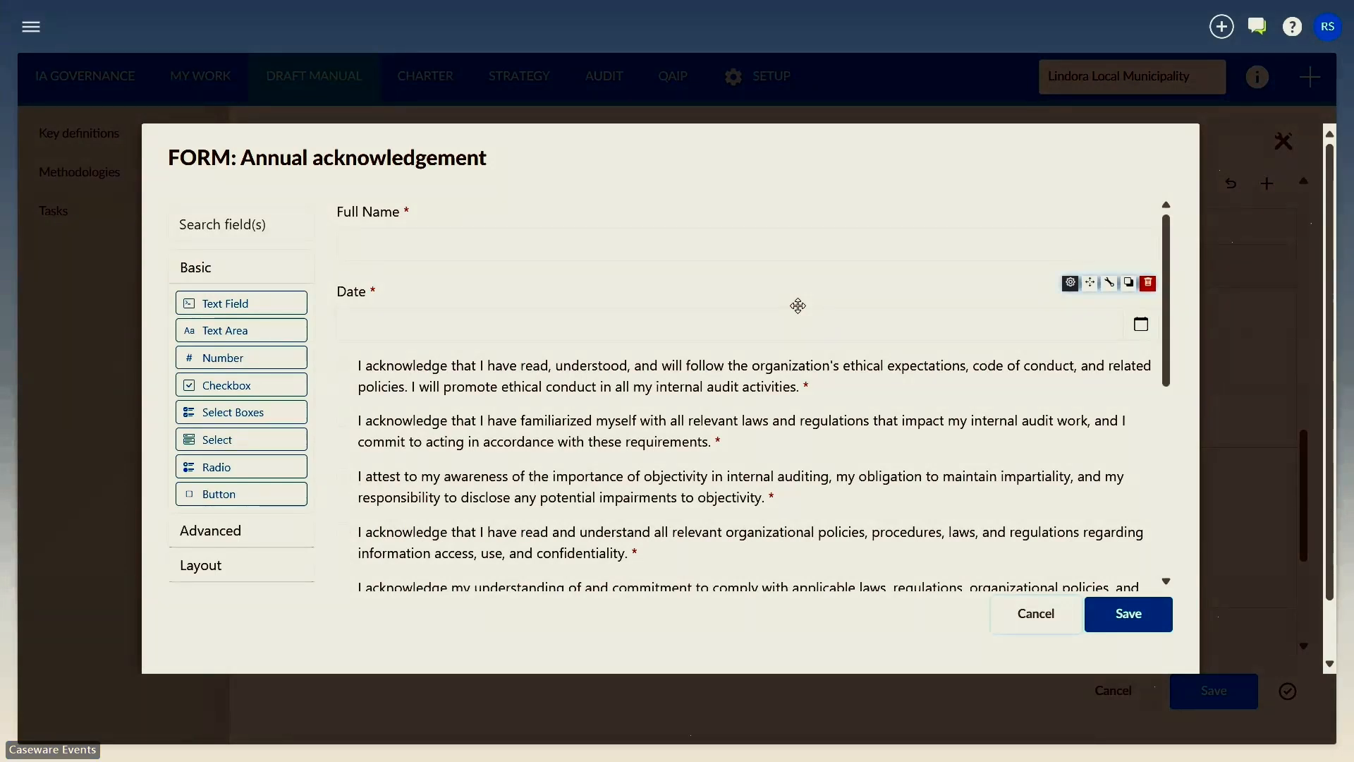
pyautogui.scroll(-3, 798, 304)
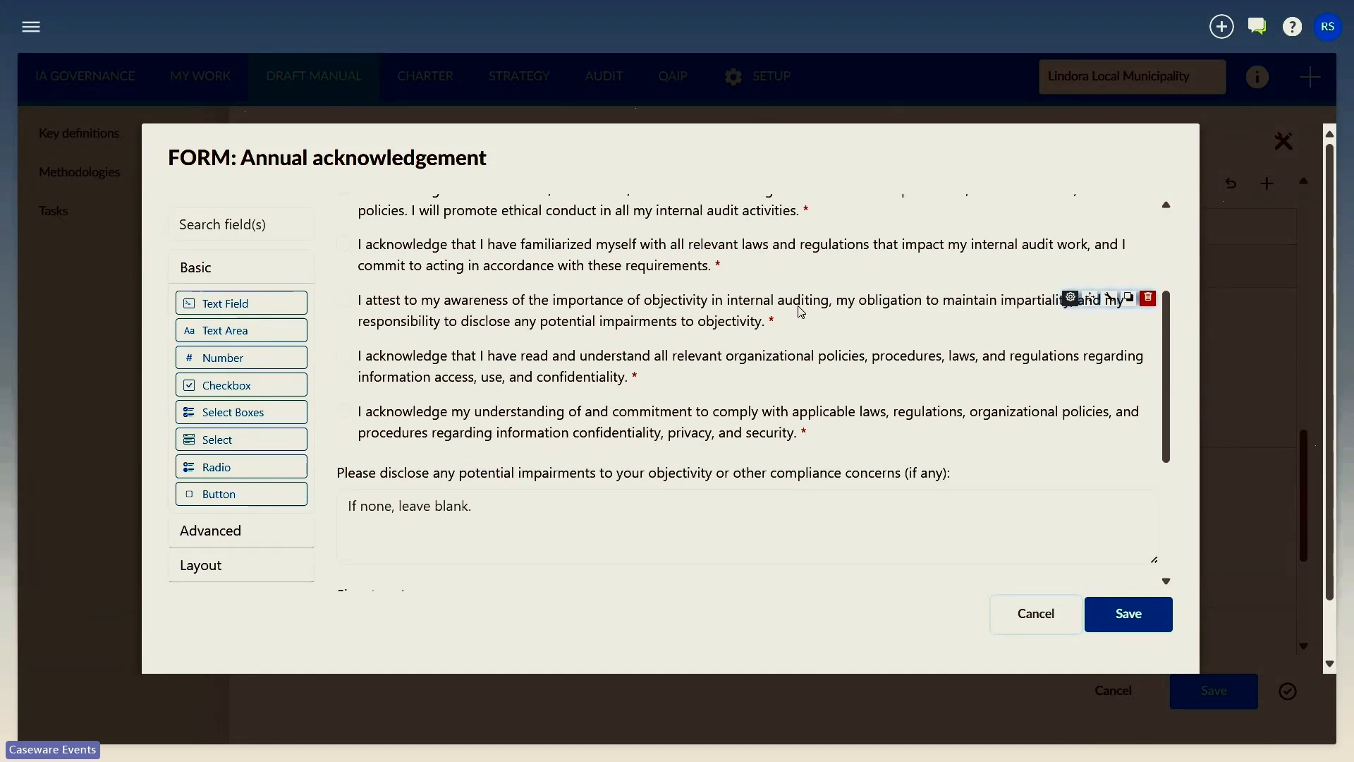
pyautogui.click(1033, 613)
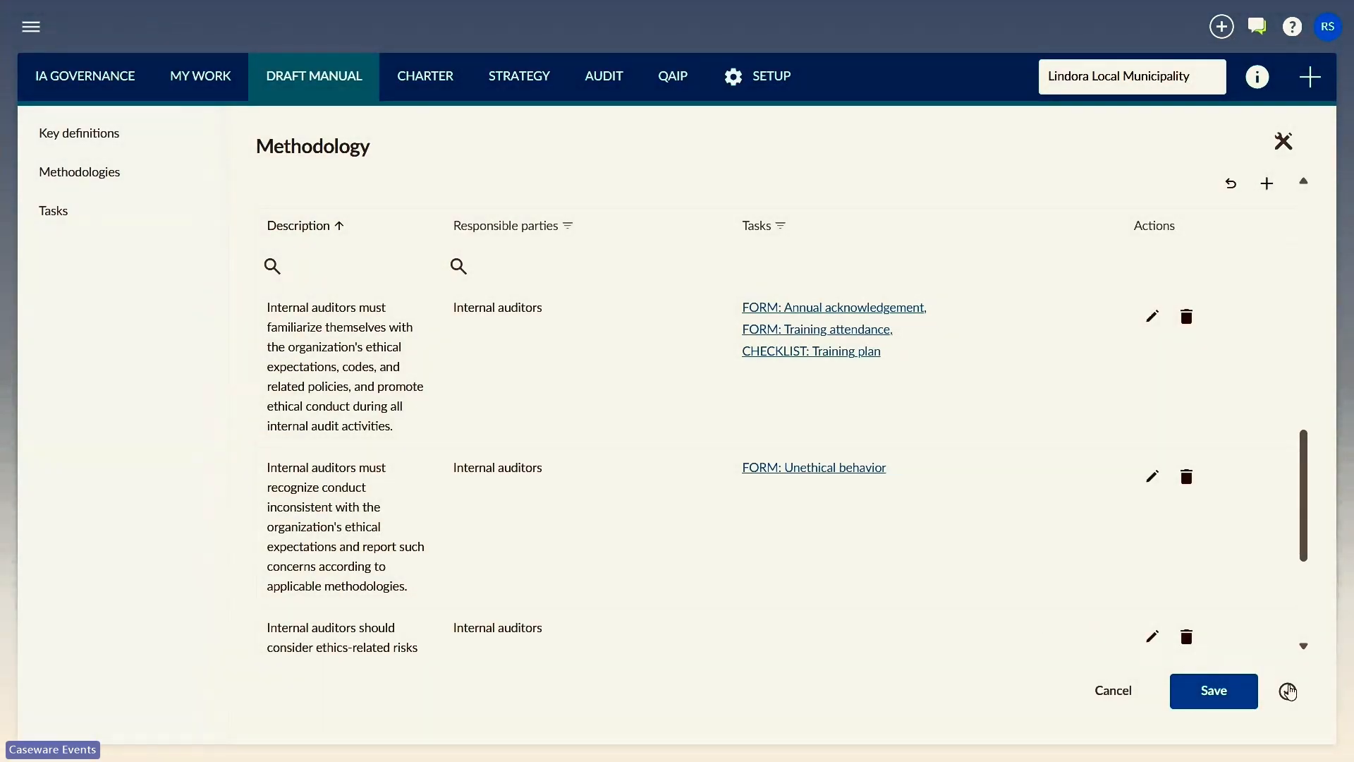
# Step: Mark the "2. Organization's ethical expectations" methodology as prepared and establish it
pyautogui.click(1288, 690)
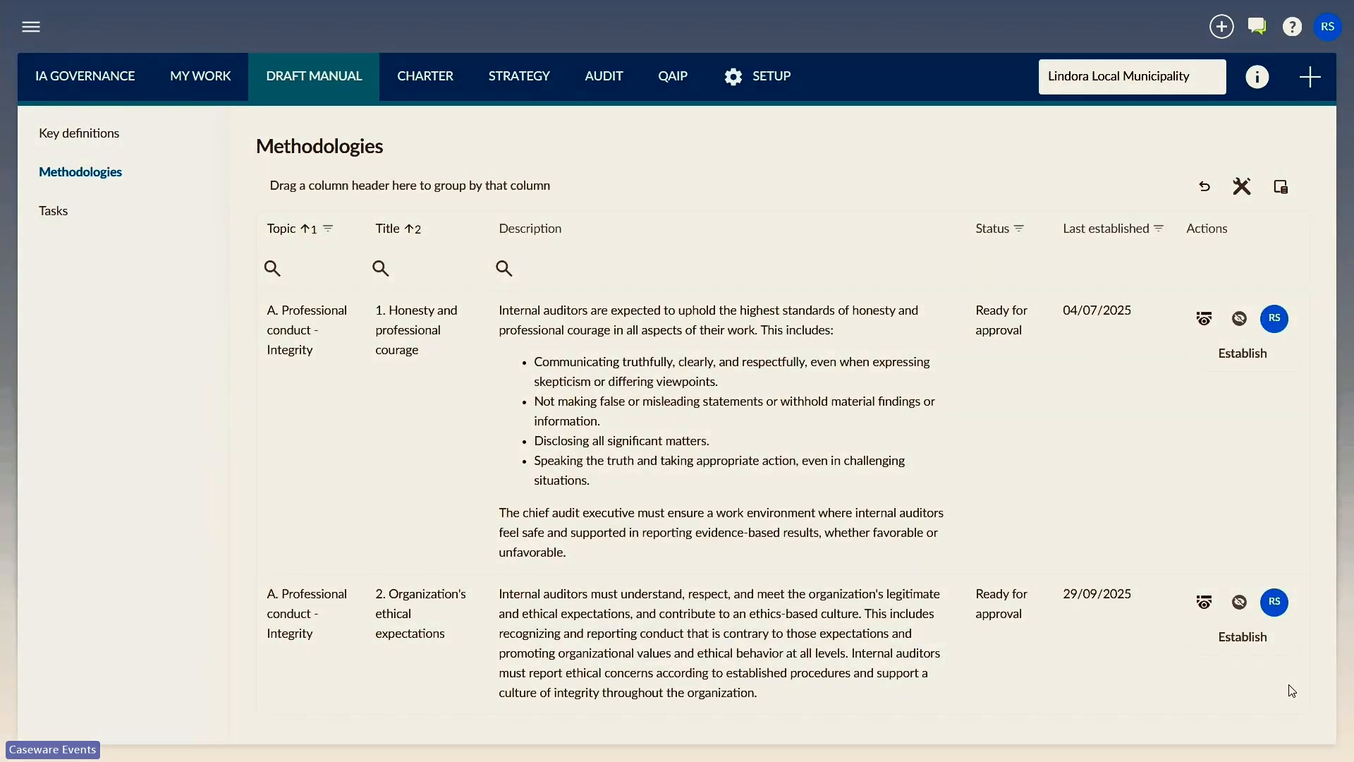
pyautogui.click(1228, 643)
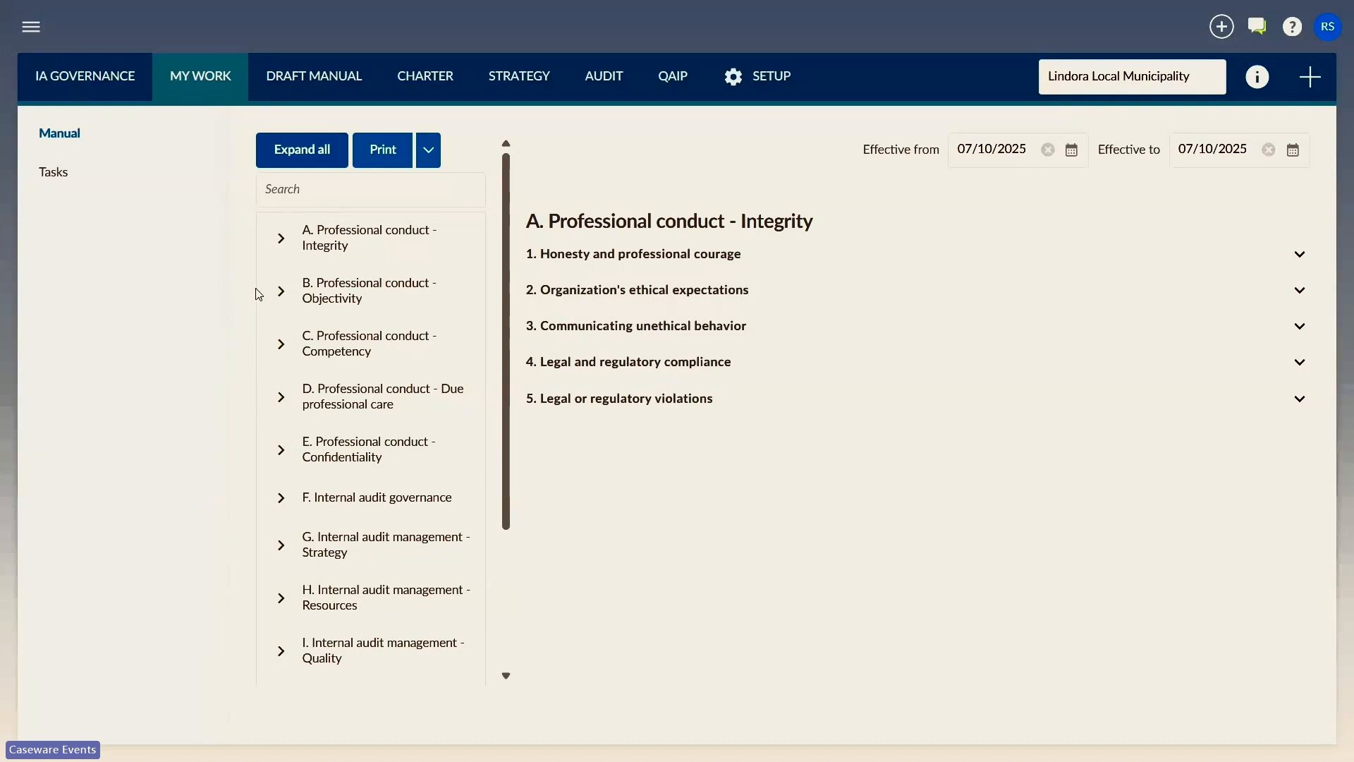
# Step: Review the Safeguarding objectivity methodology under B. Professional conduct - Objectivity in the manual, including its key definitions, requirements and tasks
pyautogui.click(282, 295)
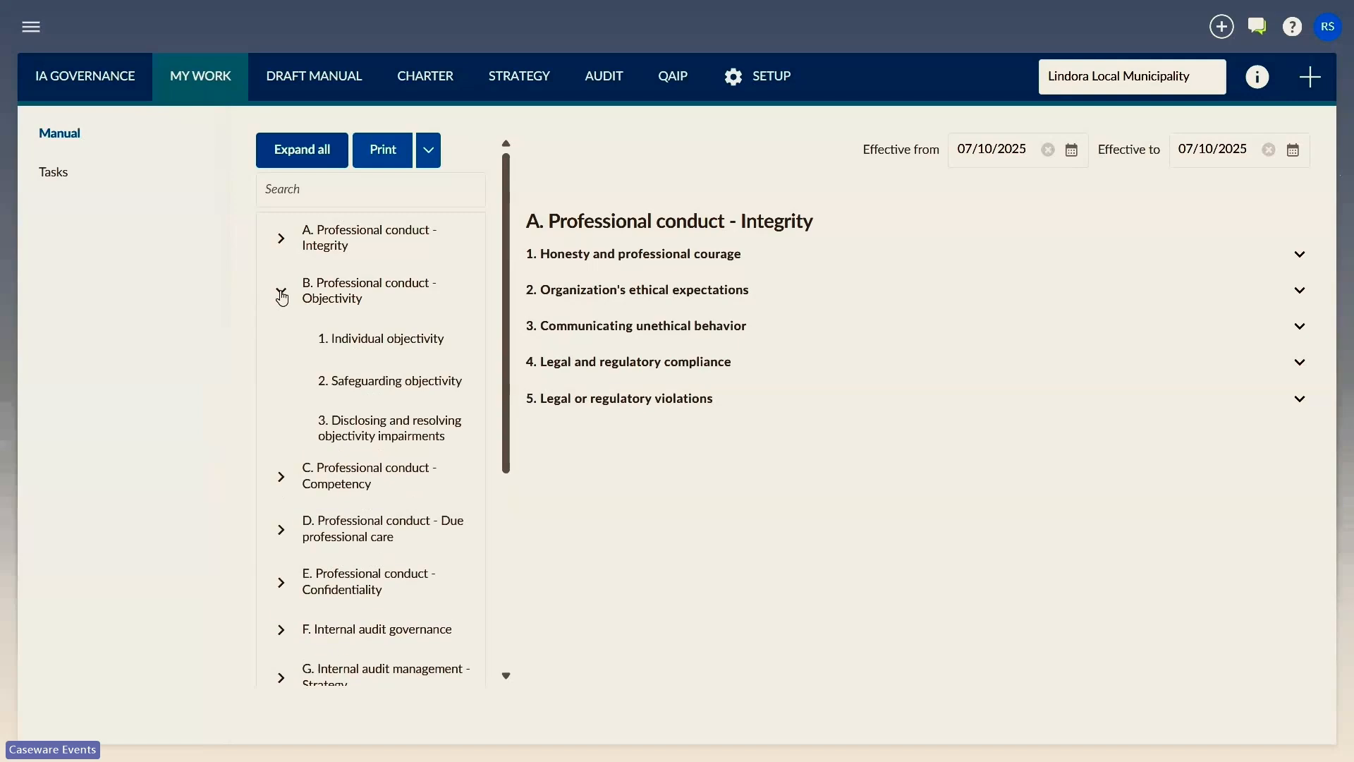
pyautogui.click(407, 383)
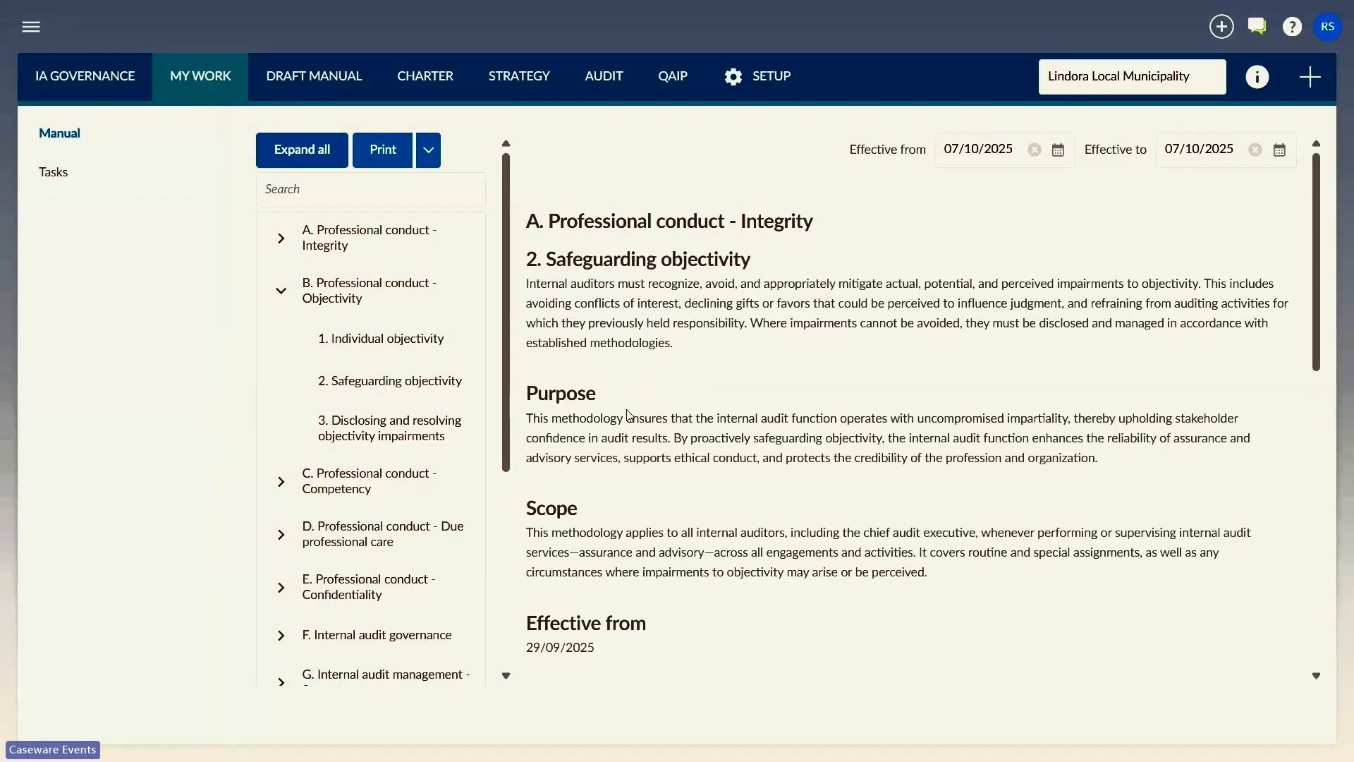
pyautogui.scroll(-8, 705, 434)
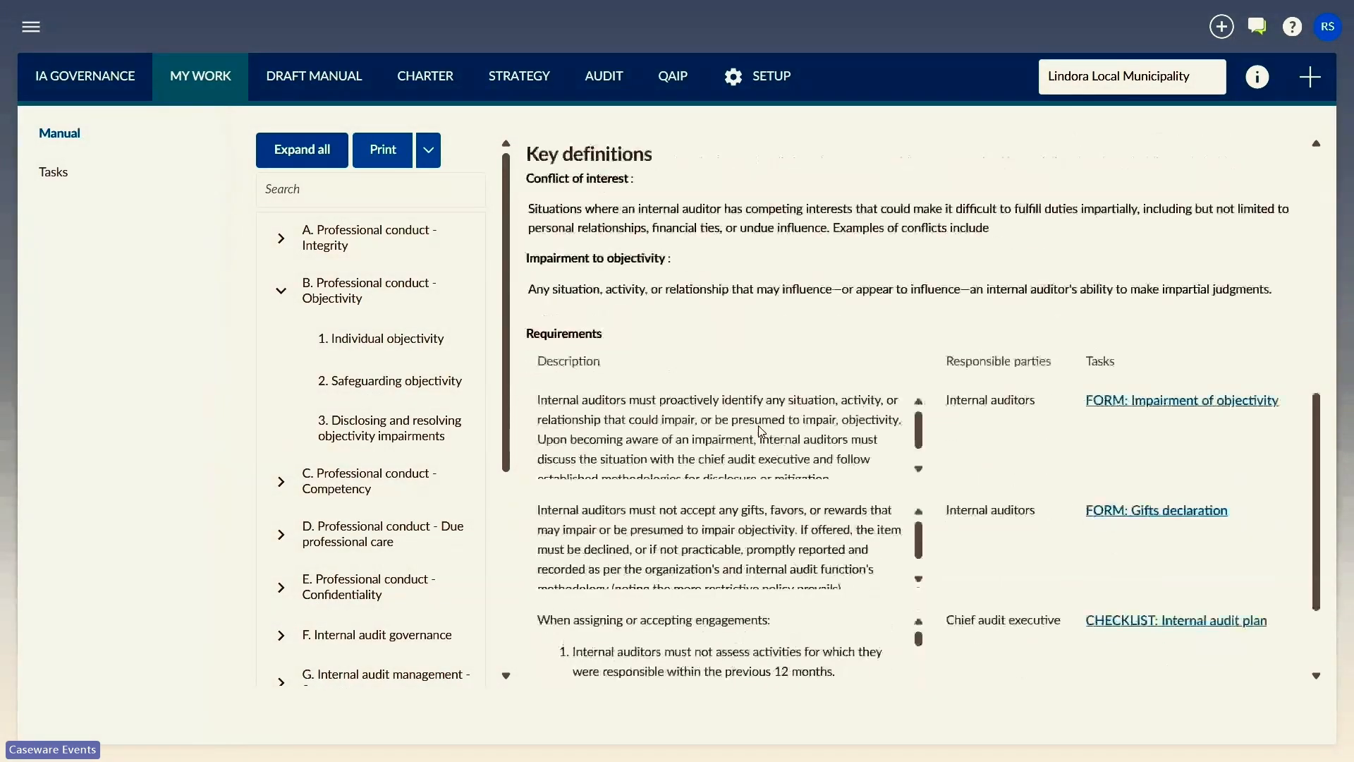
pyautogui.scroll(-2, 761, 430)
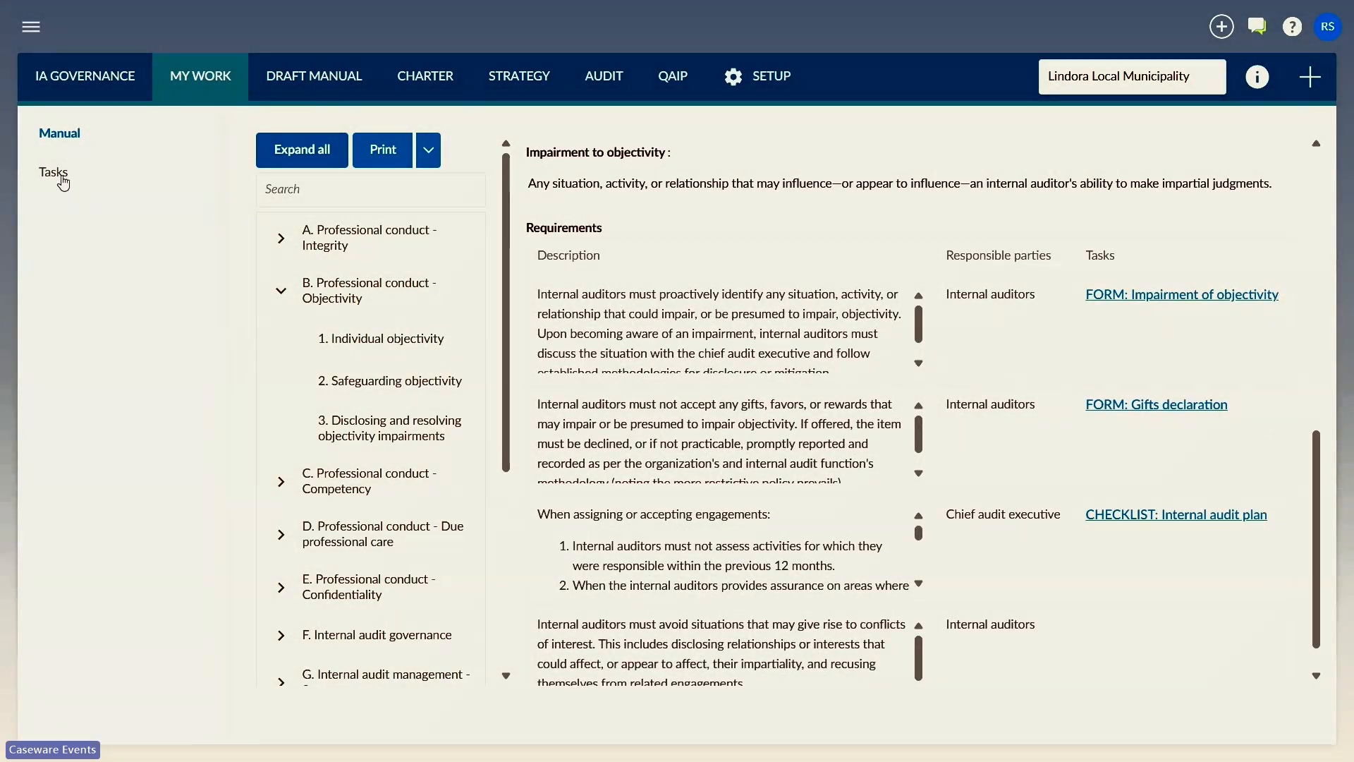
# Step: Create a Gifts declaration form task with the description "Takealot voucher October 2025" and assign it to a staff member
pyautogui.click(62, 183)
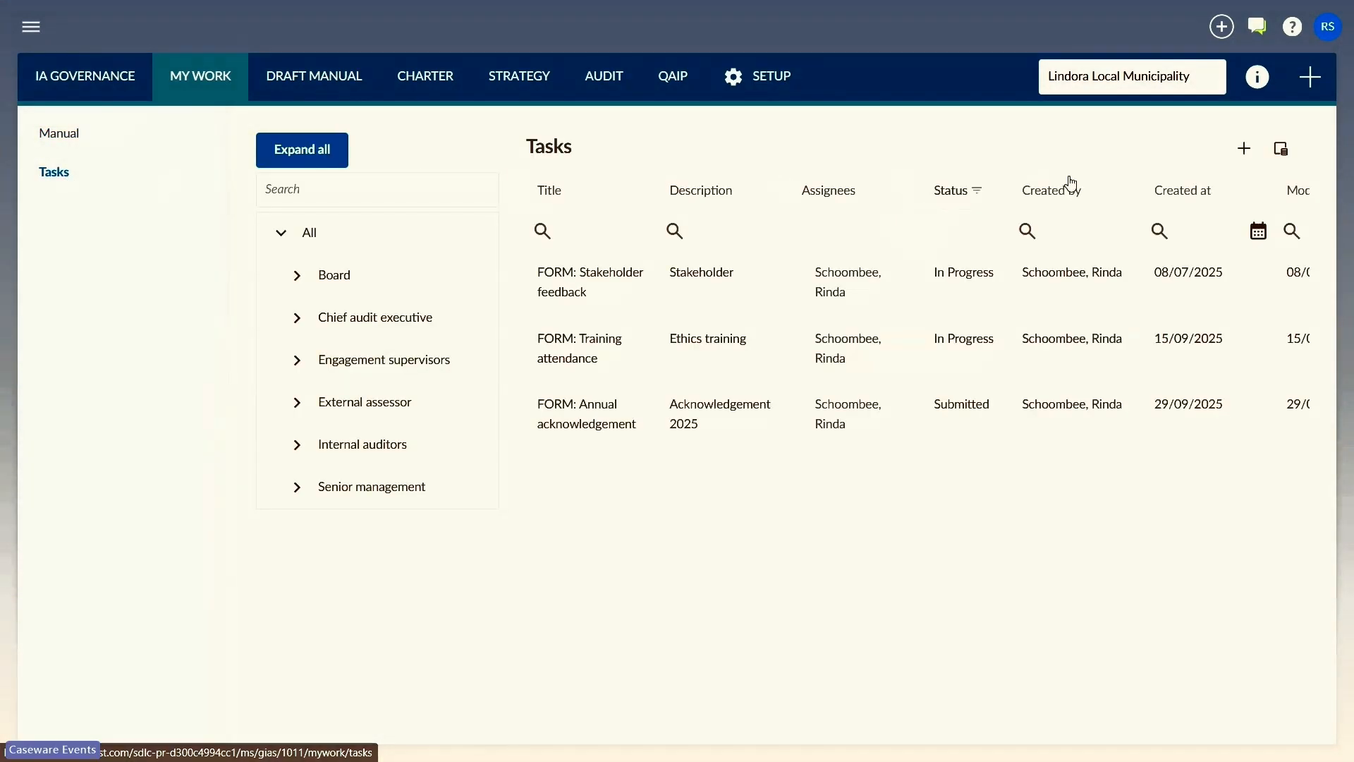
pyautogui.click(1245, 149)
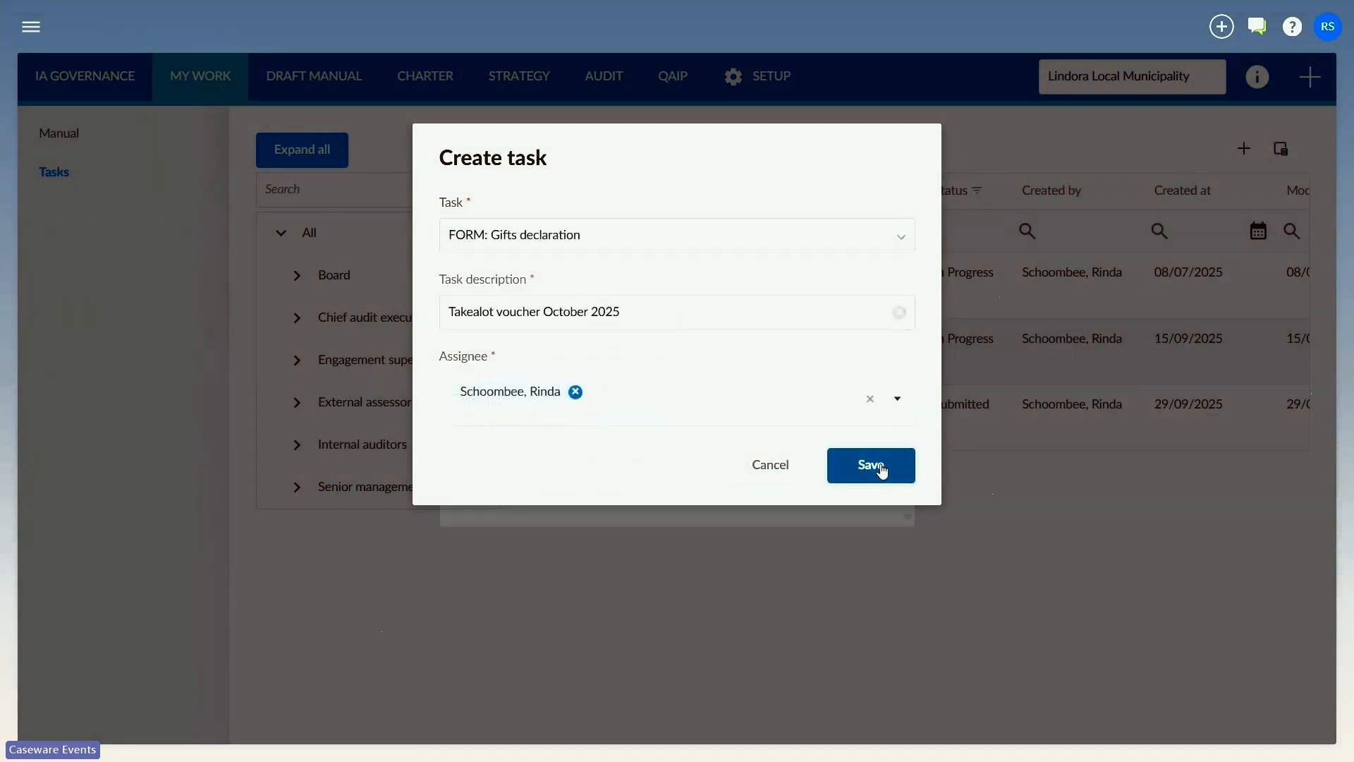
pyautogui.click(880, 465)
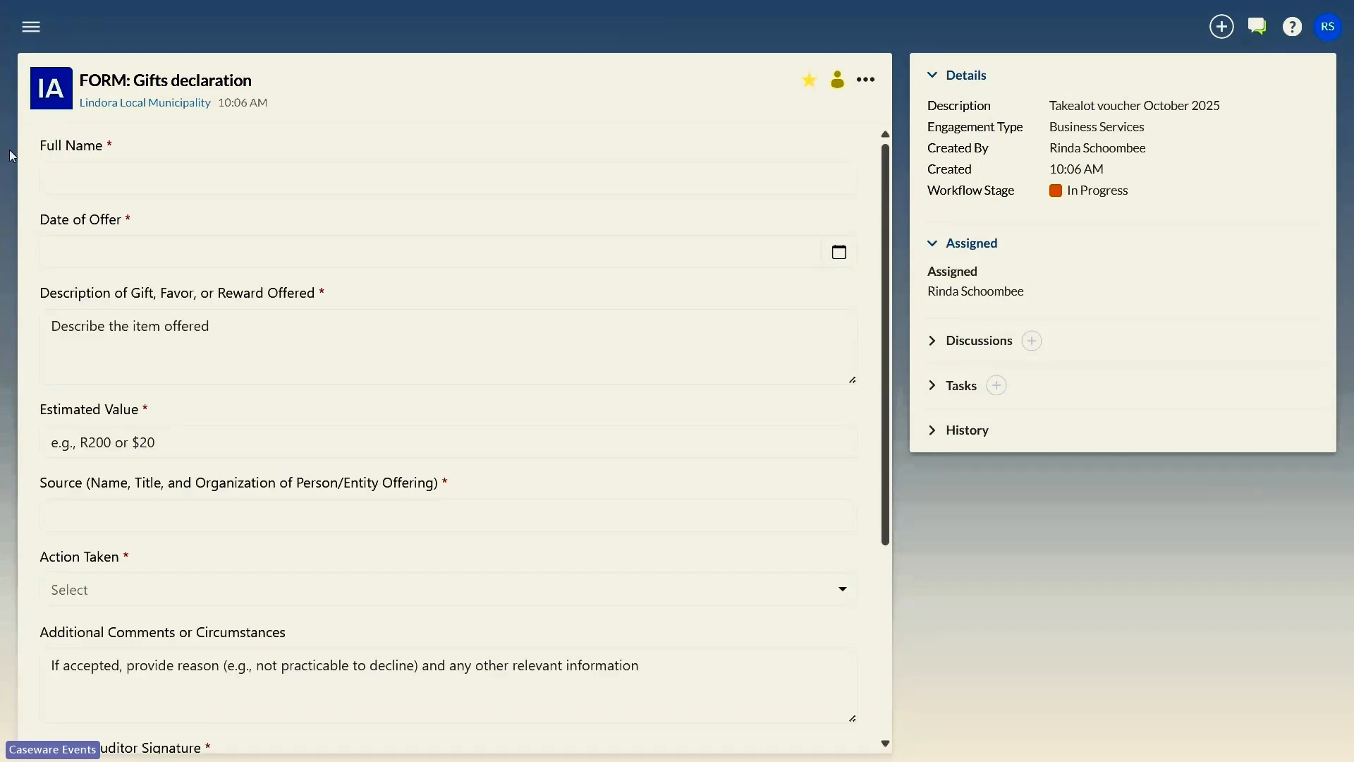
# Step: Complete and submit the gifts declaration with the staff member's full name, value R10000, source "Procurement manager", action Declined and submission date 2025-10-07
pyautogui.click(96, 184)
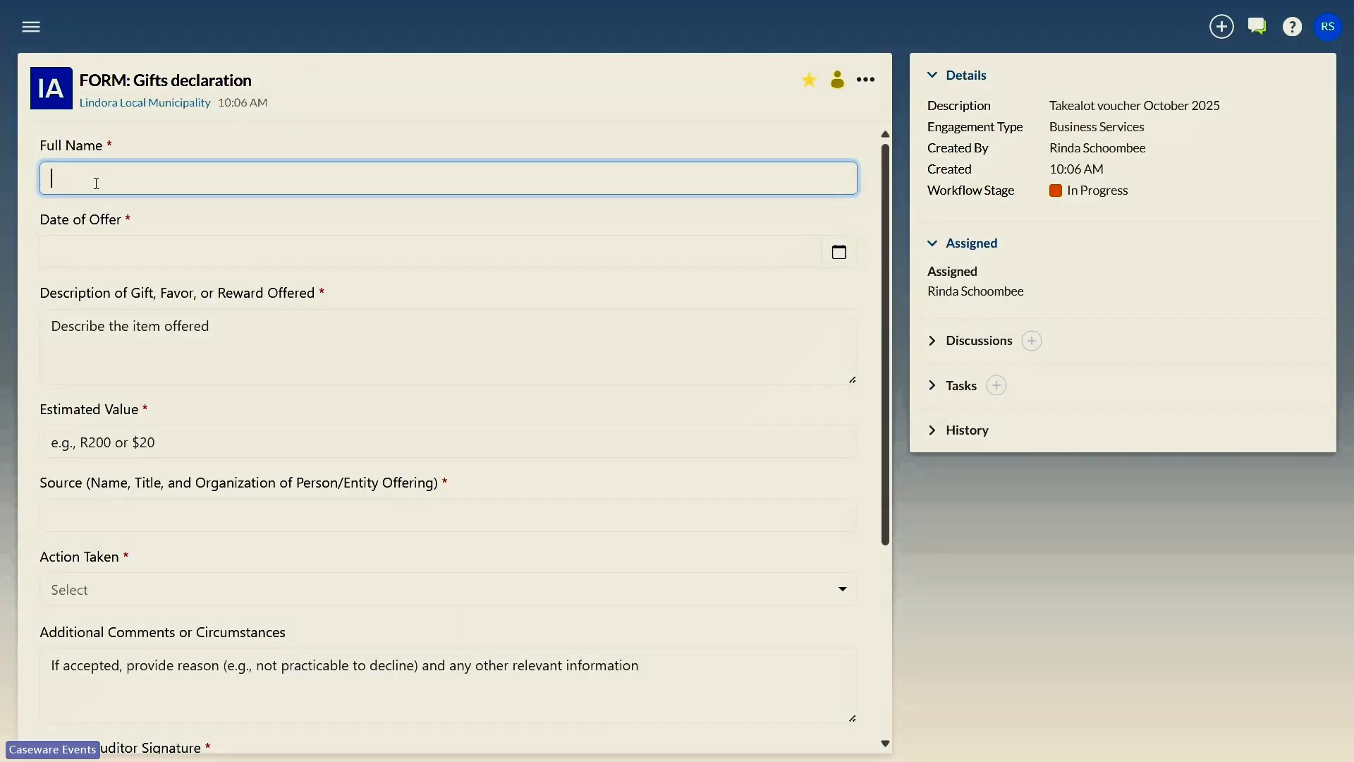
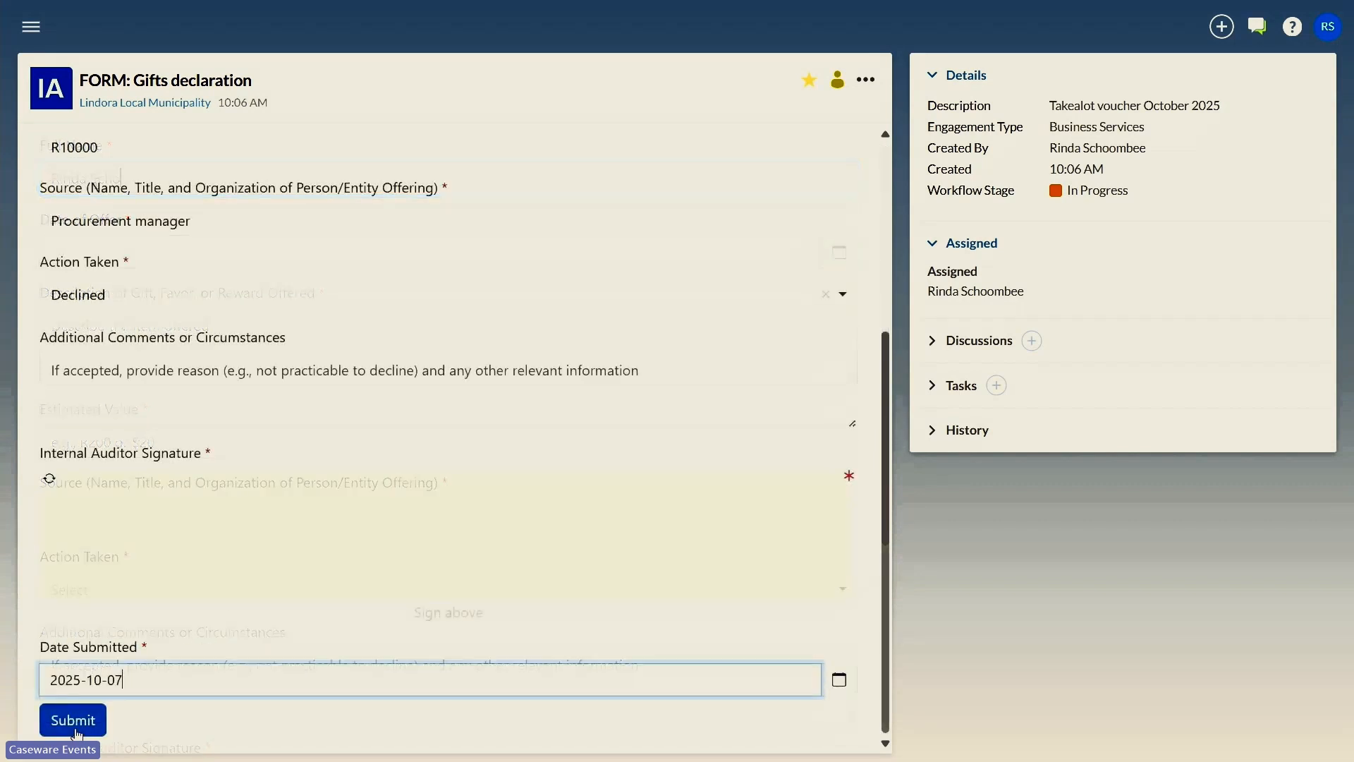
pyautogui.click(77, 732)
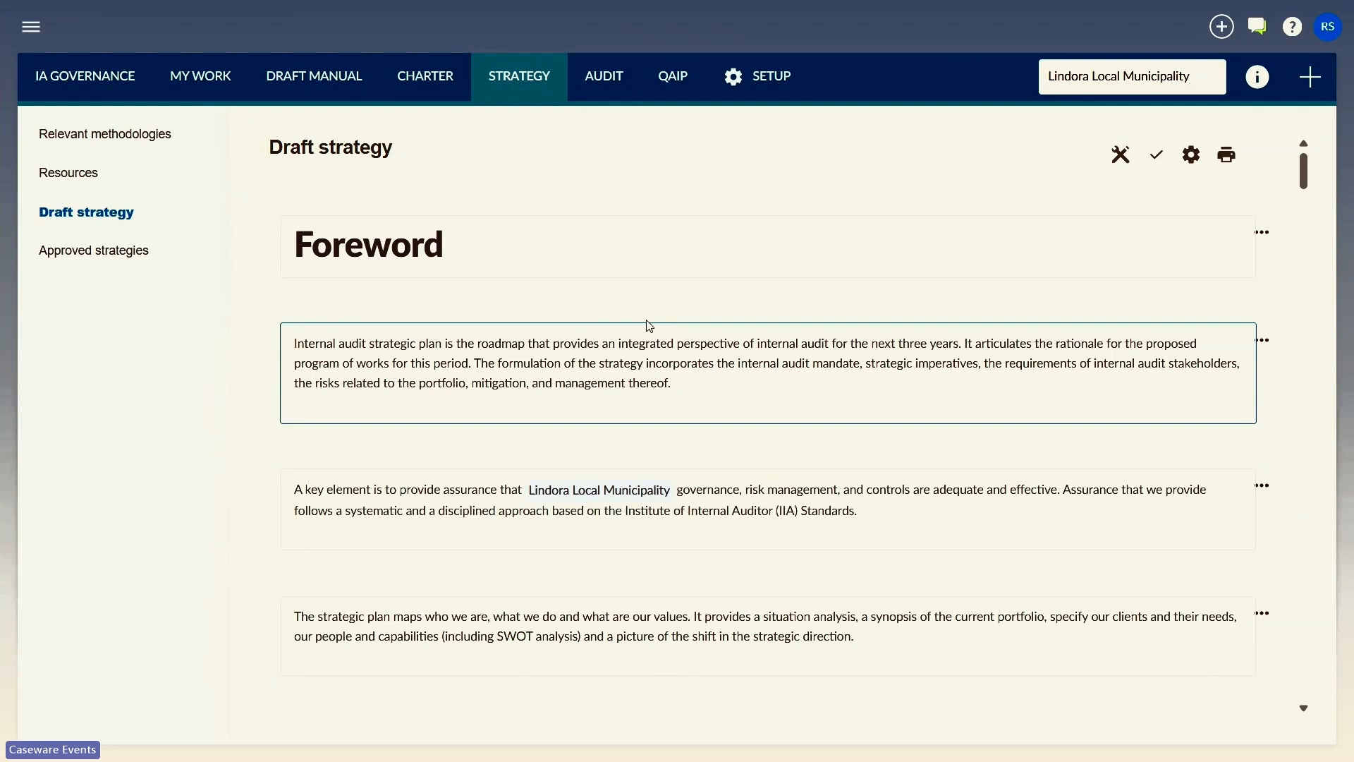
# Step: Replace the "Foreword" heading of the draft strategy with "Introduction"
pyautogui.click(484, 243)
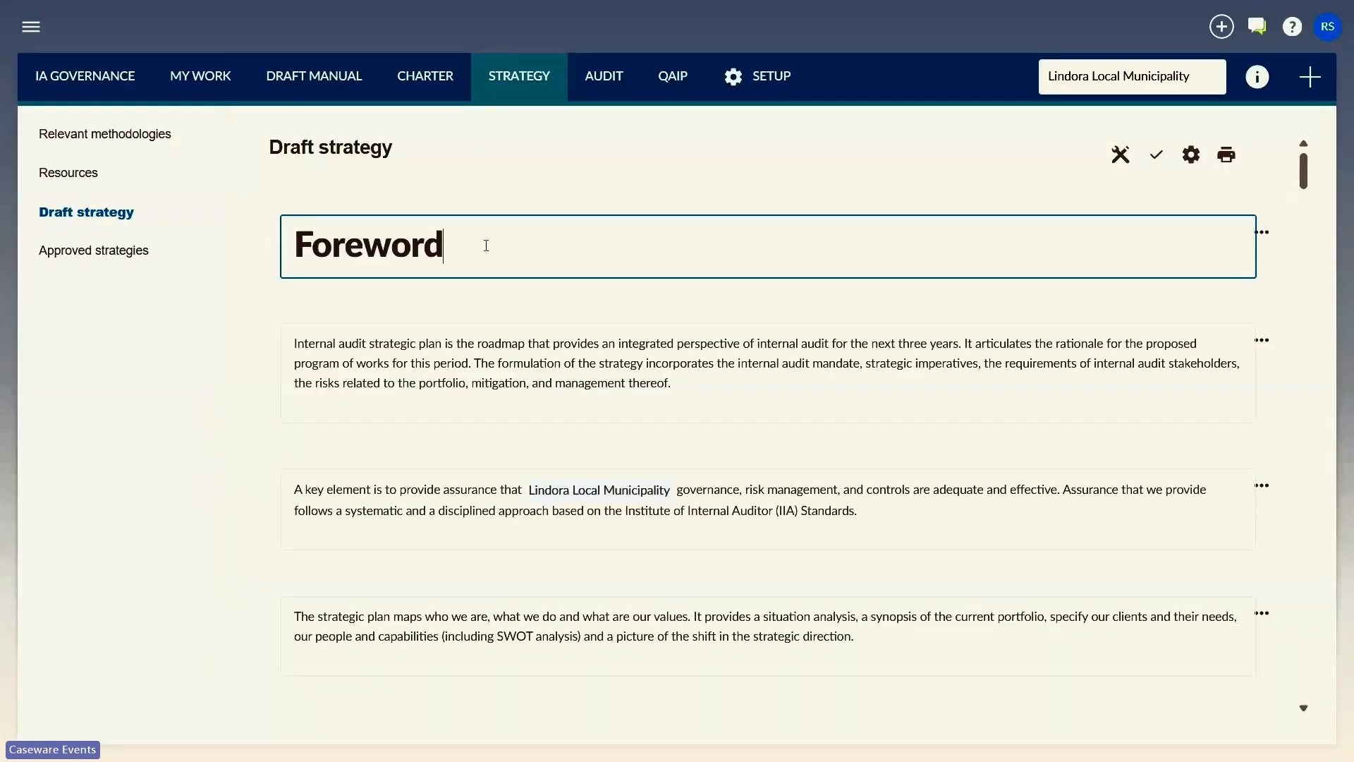
pyautogui.doubleClick(387, 345)
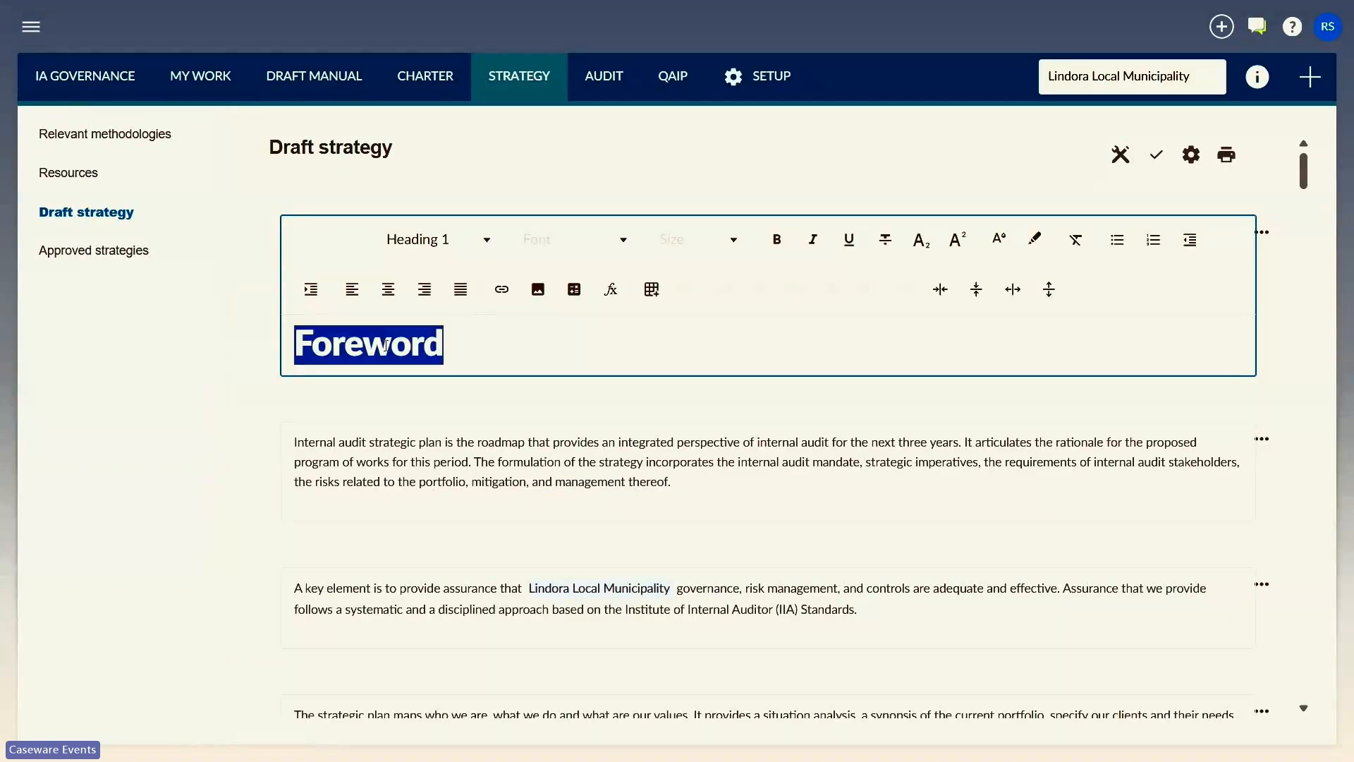
pyautogui.write('Introduction')
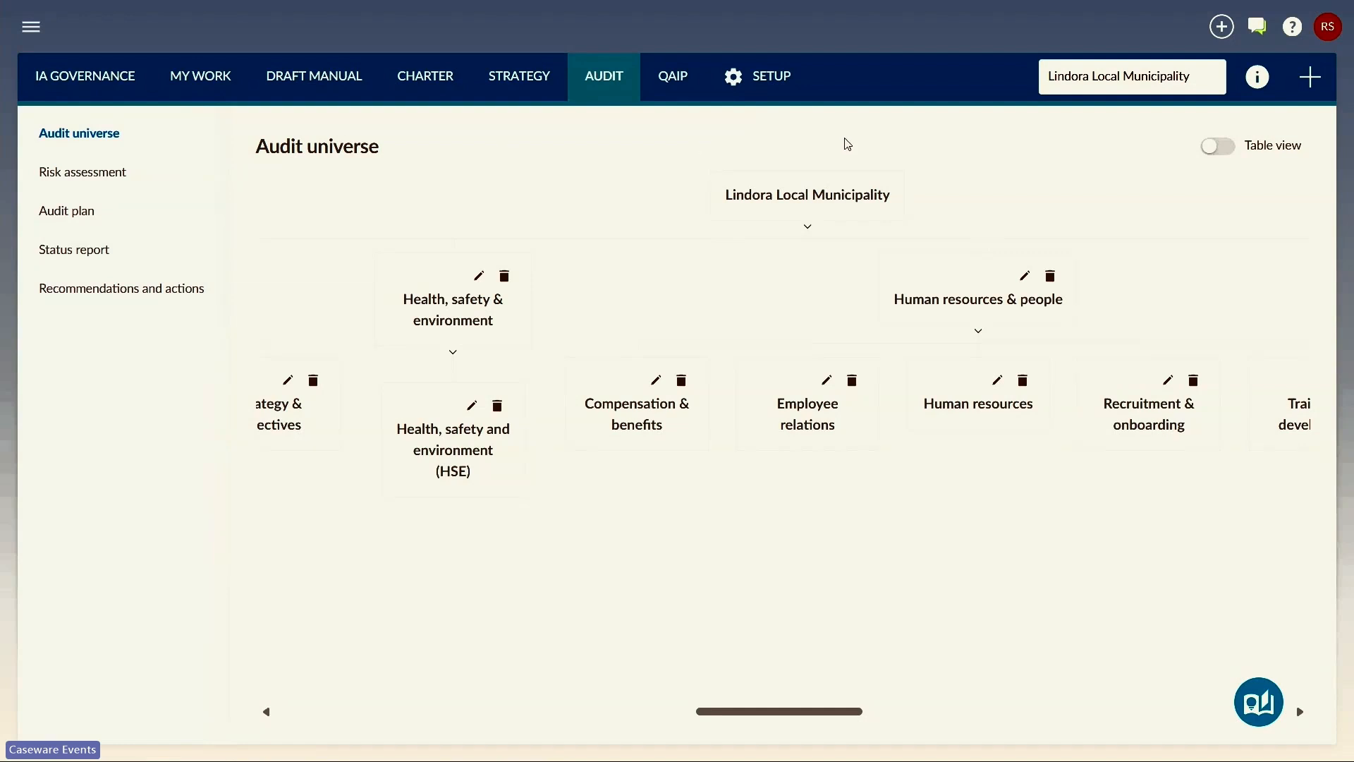
# Step: Show the audit universe as a table and add the auditable unit "Procurement" with description "Procurement process", owner CFO and parent Operations
pyautogui.click(1216, 145)
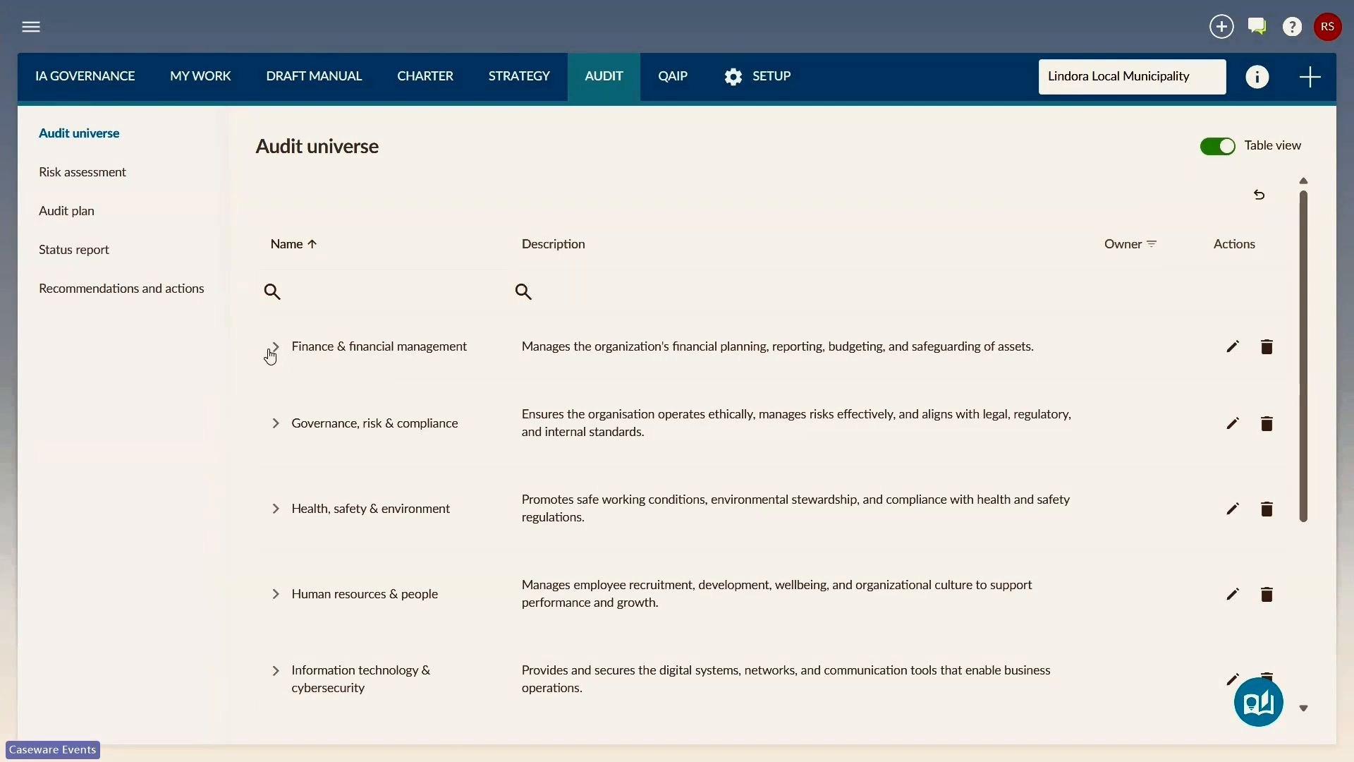
pyautogui.click(277, 349)
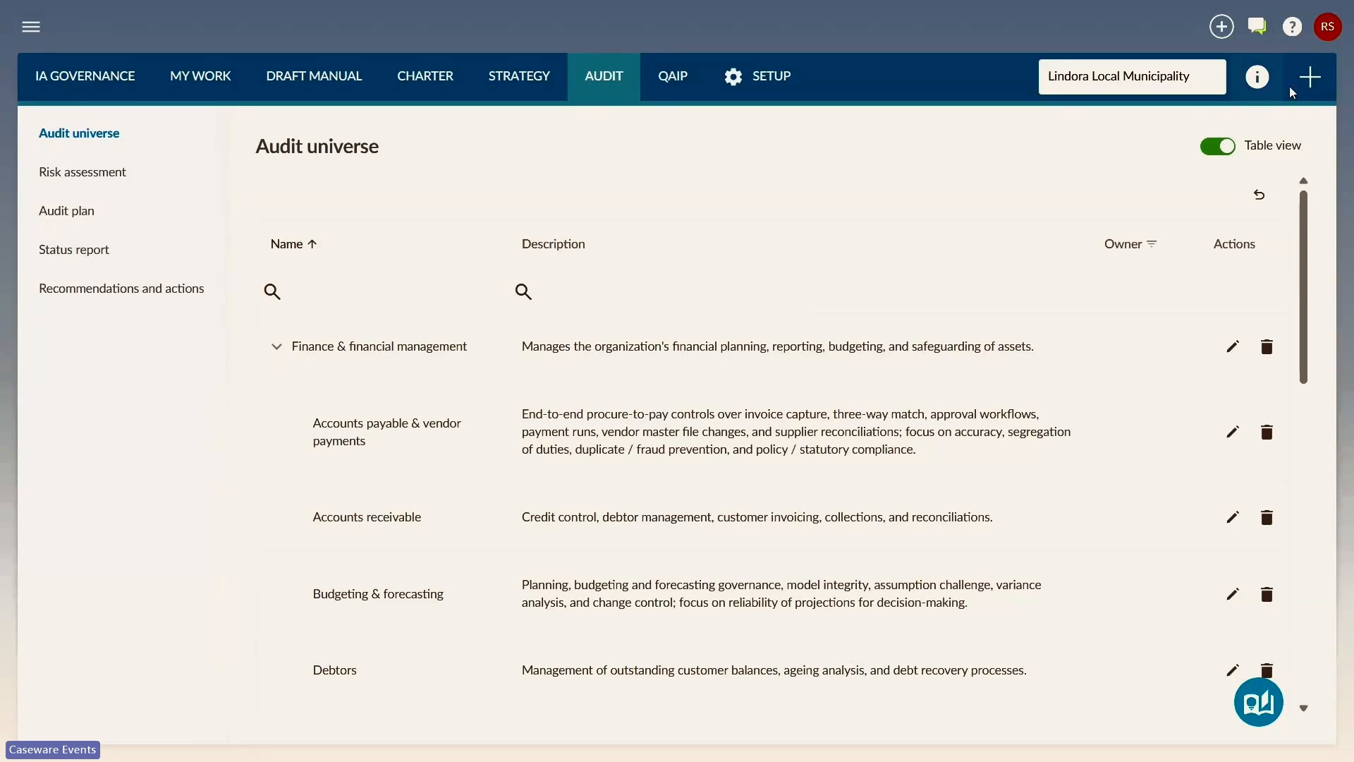
pyautogui.click(1308, 79)
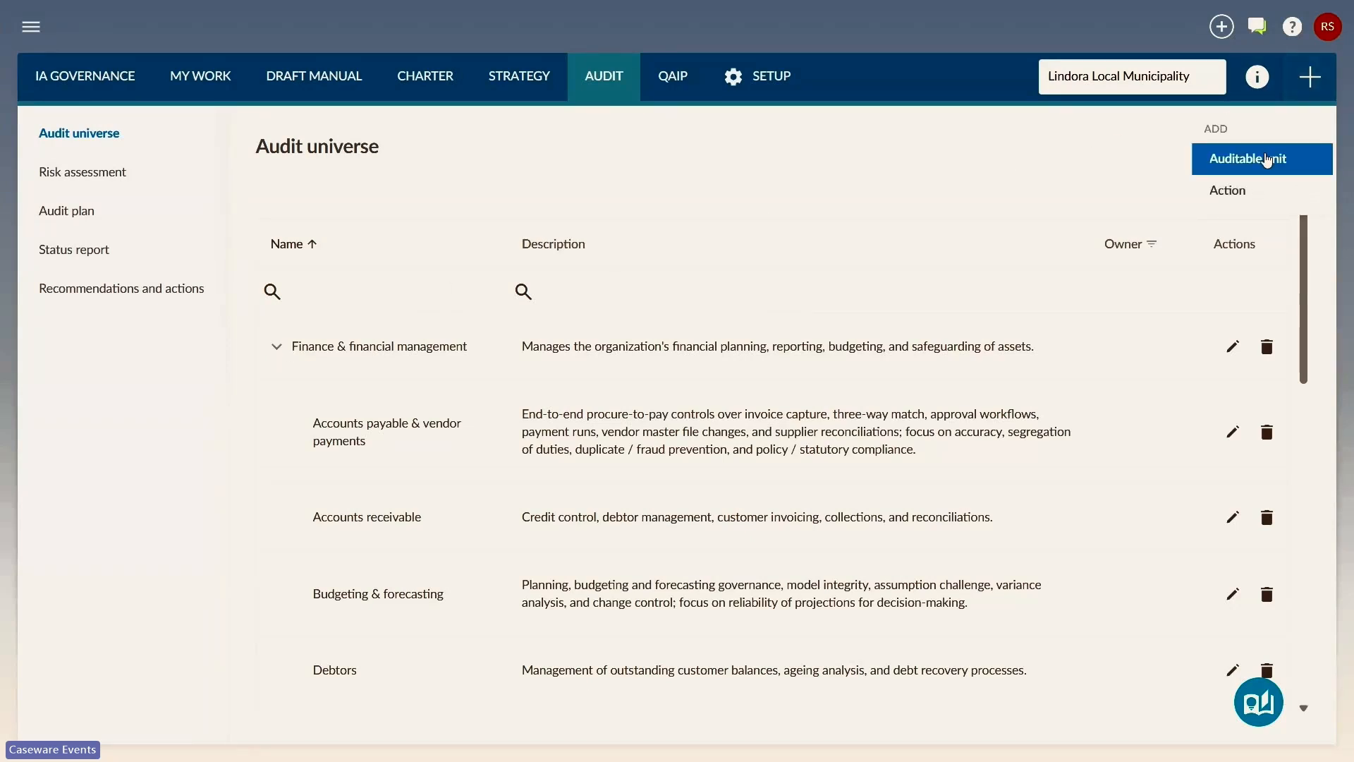
pyautogui.click(1270, 158)
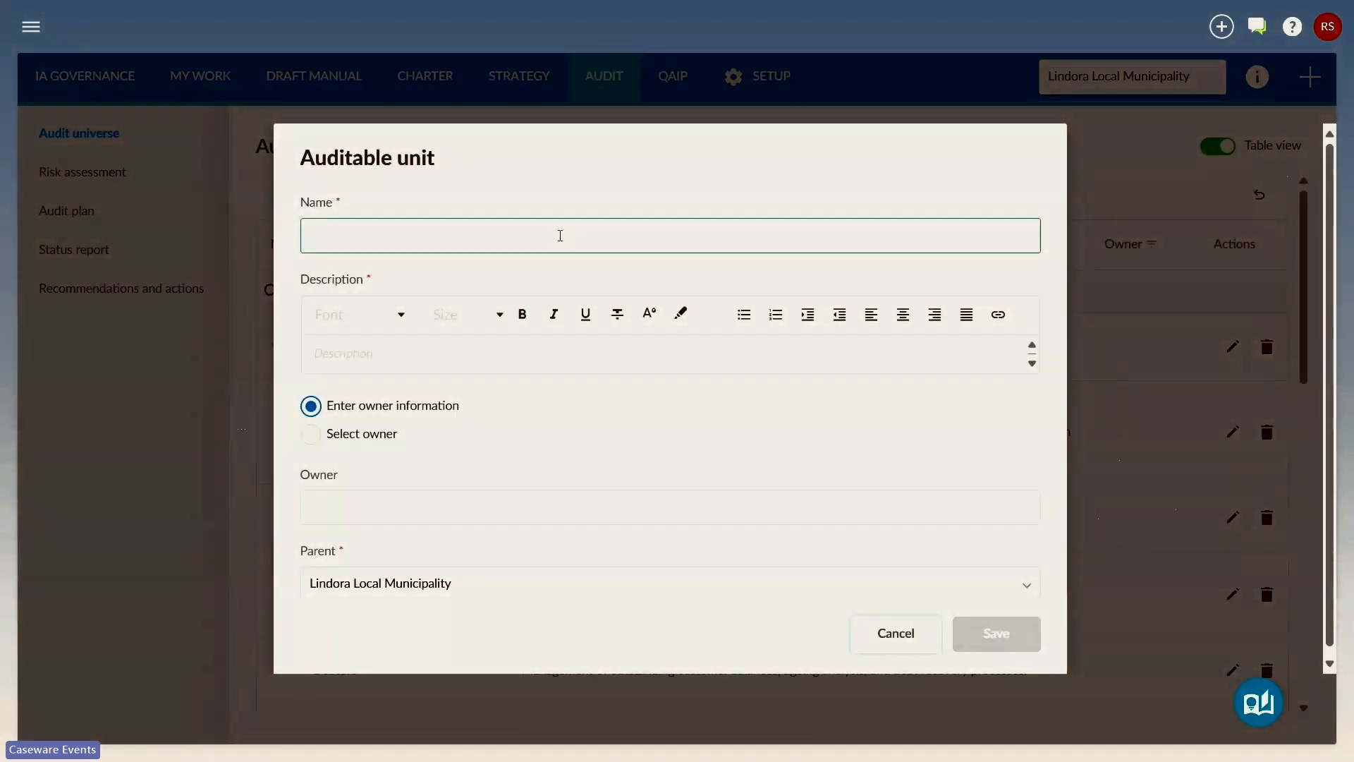
pyautogui.click(560, 235)
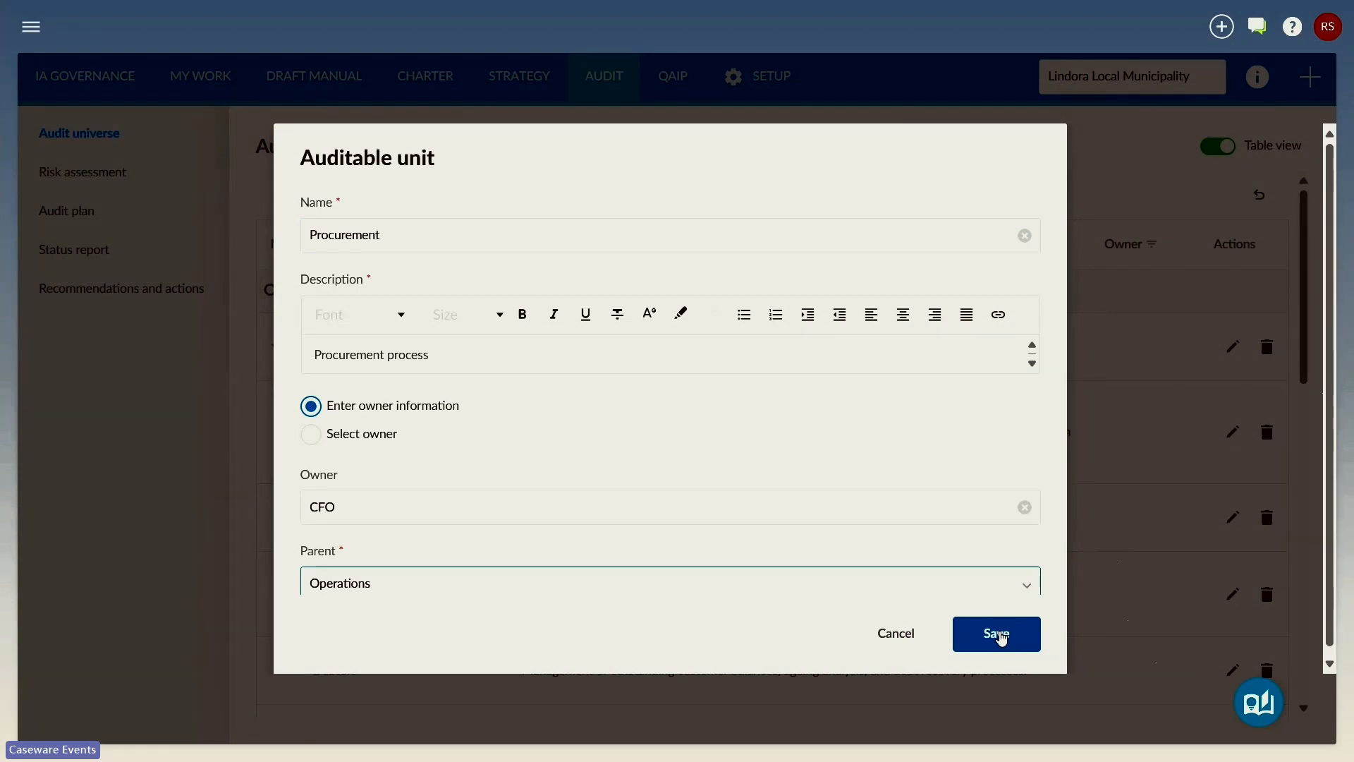
pyautogui.click(1000, 635)
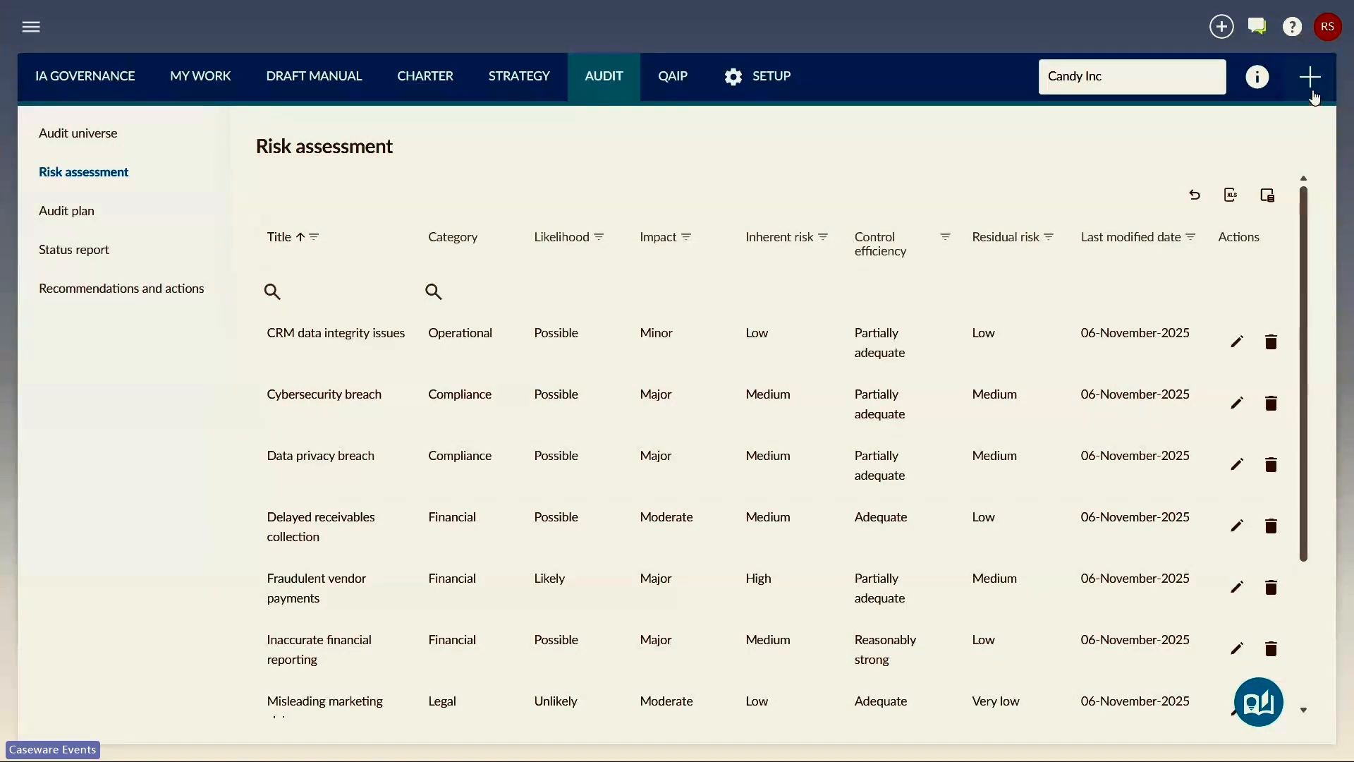
# Step: Add a risk to Candy Inc's risk assessment, entering "Weak password controls." and the effect "Unauthorized changes to salary data."
pyautogui.click(1311, 90)
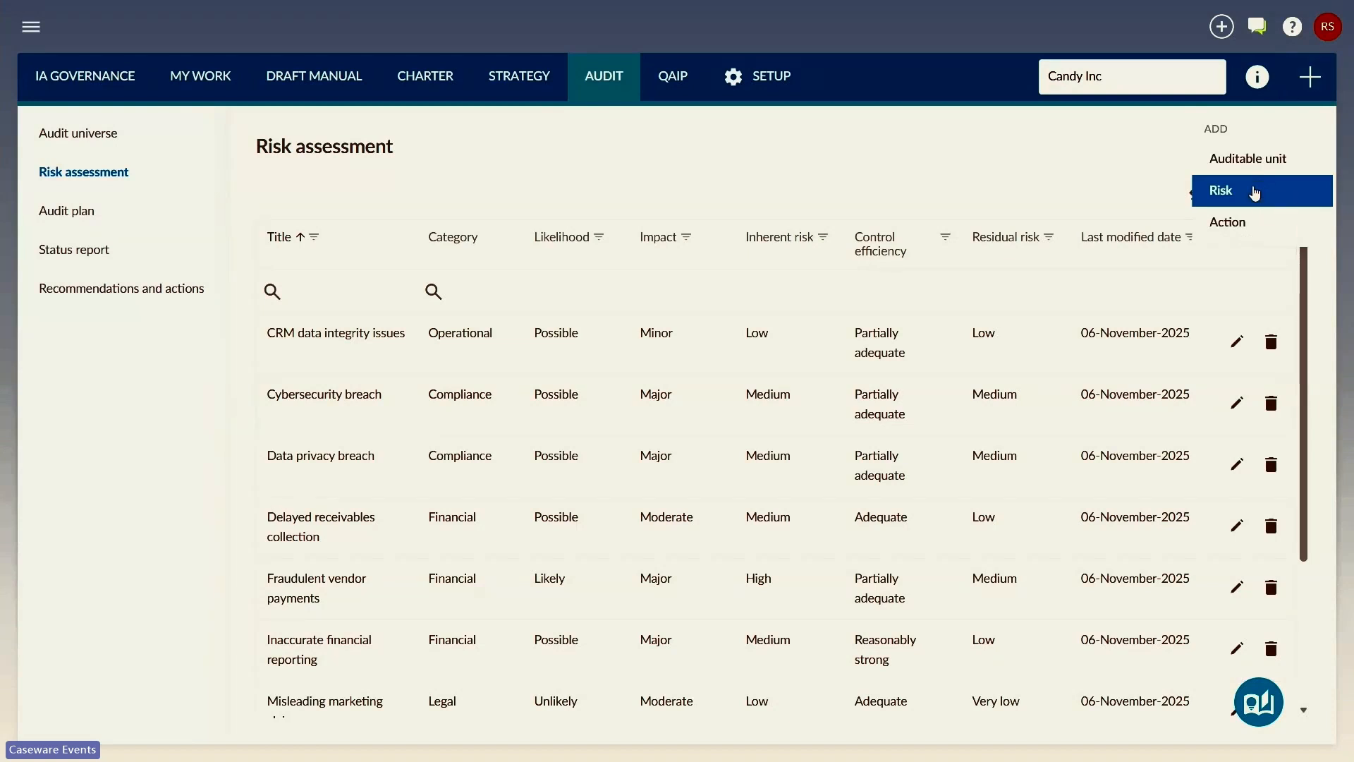
pyautogui.click(1255, 192)
pyautogui.click(986, 209)
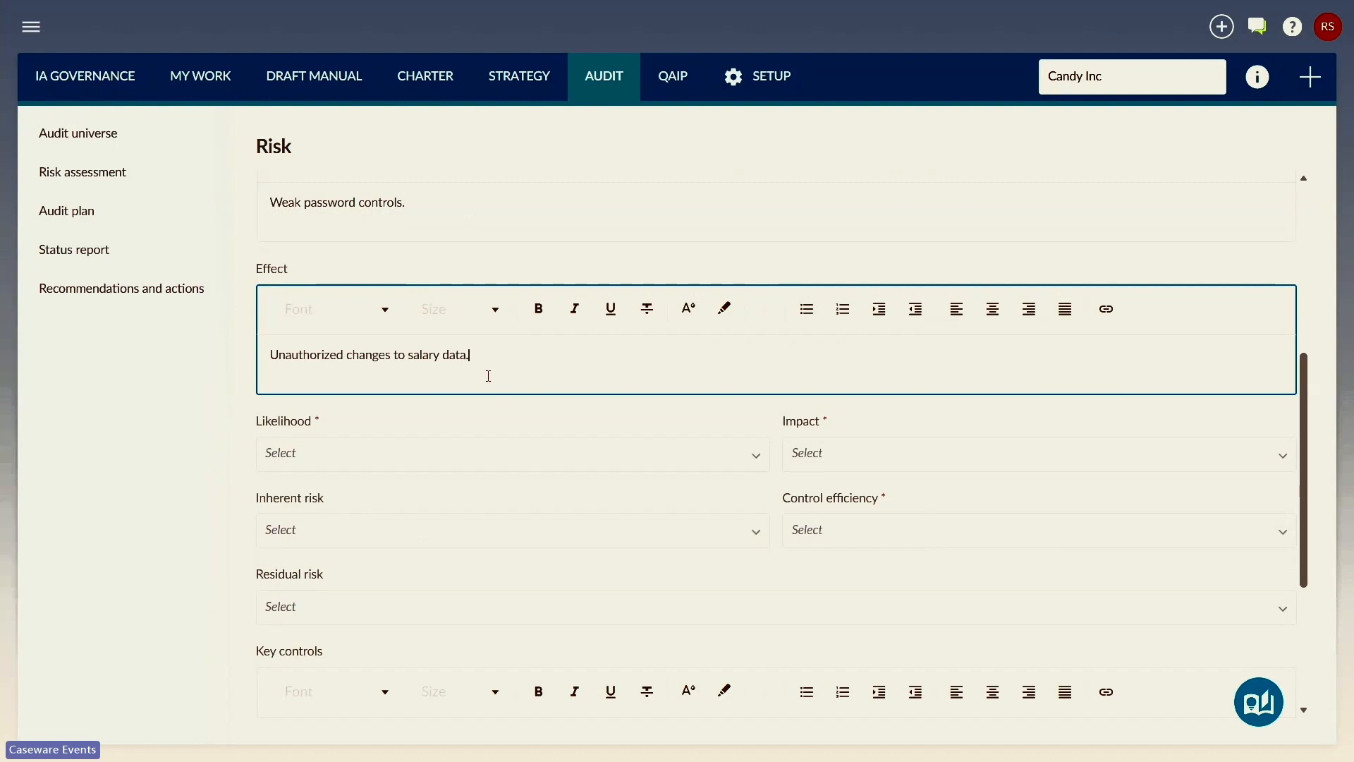
# Step: Rate the new risk with likelihood Likely, impact Major and control efficiency Adequate
pyautogui.click(532, 463)
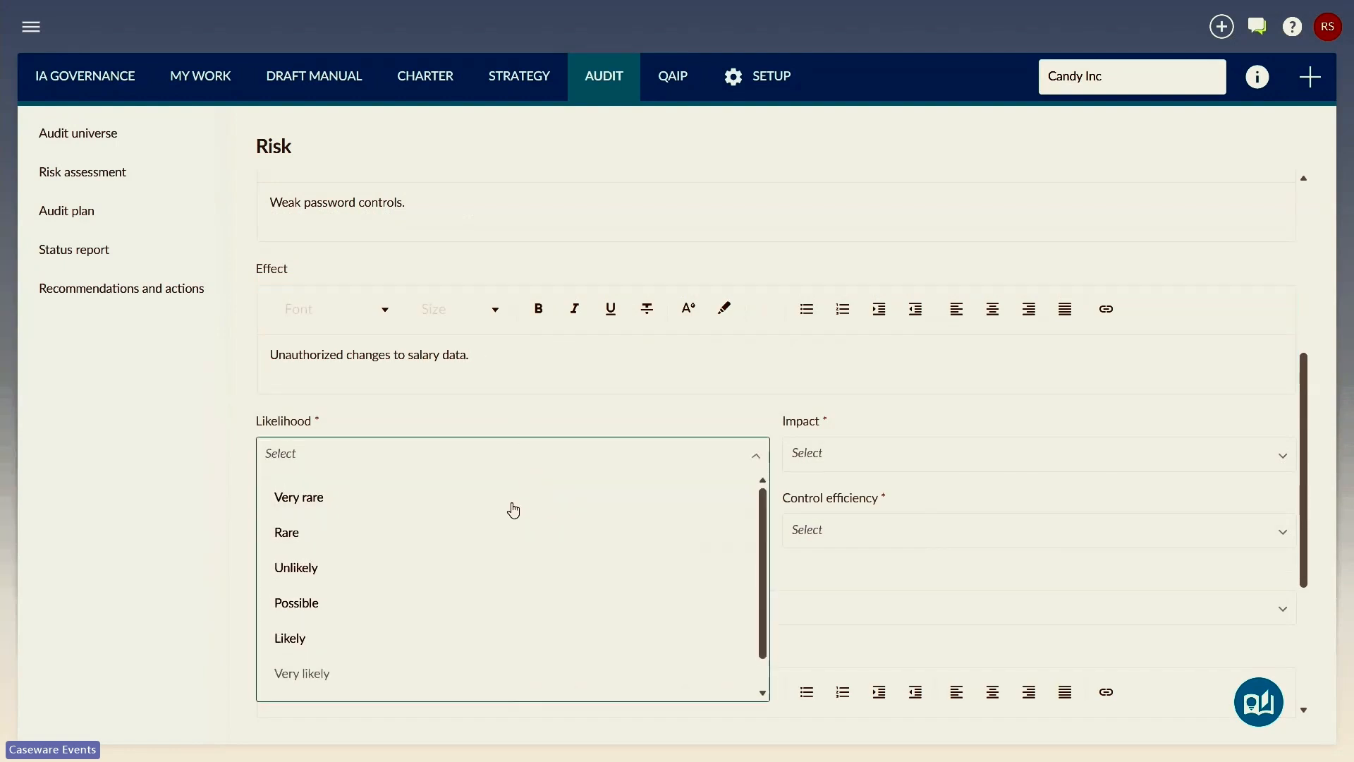
pyautogui.click(468, 638)
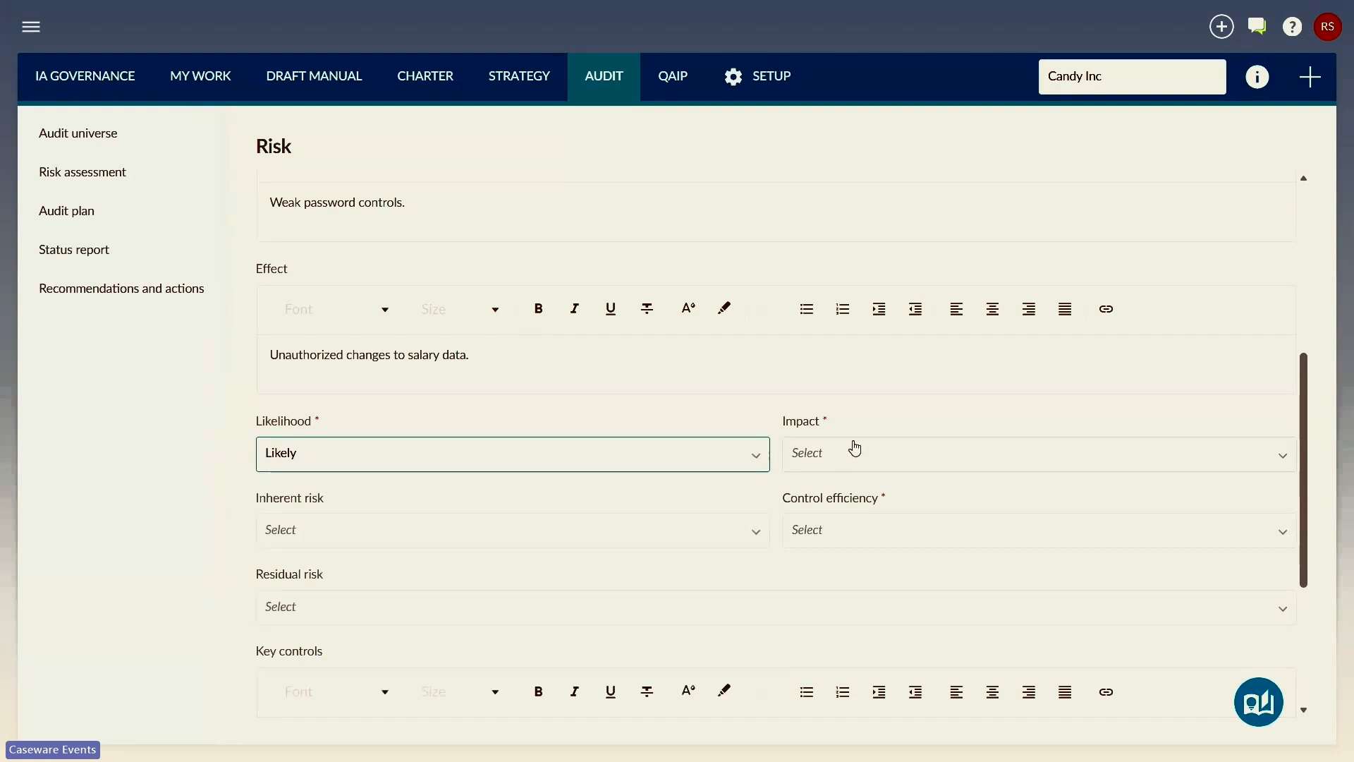
pyautogui.click(850, 459)
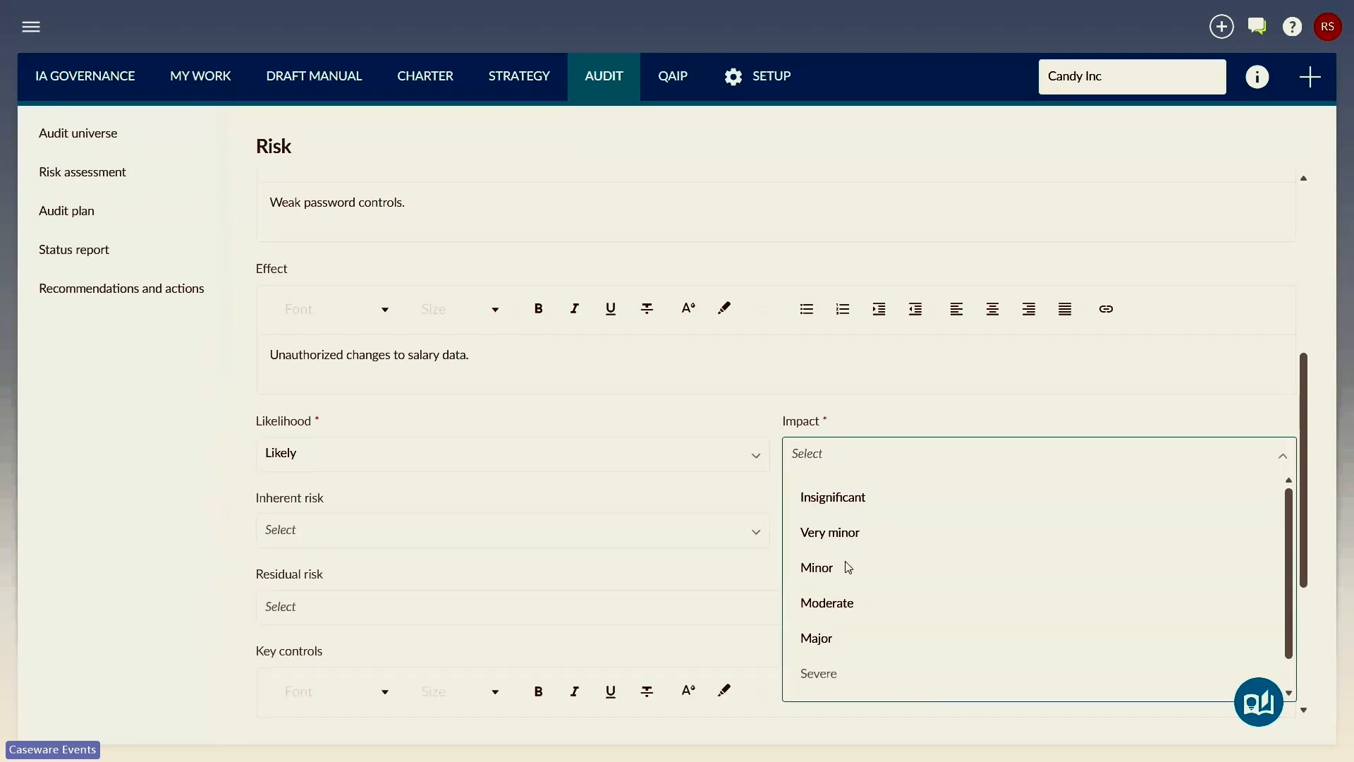
pyautogui.click(839, 638)
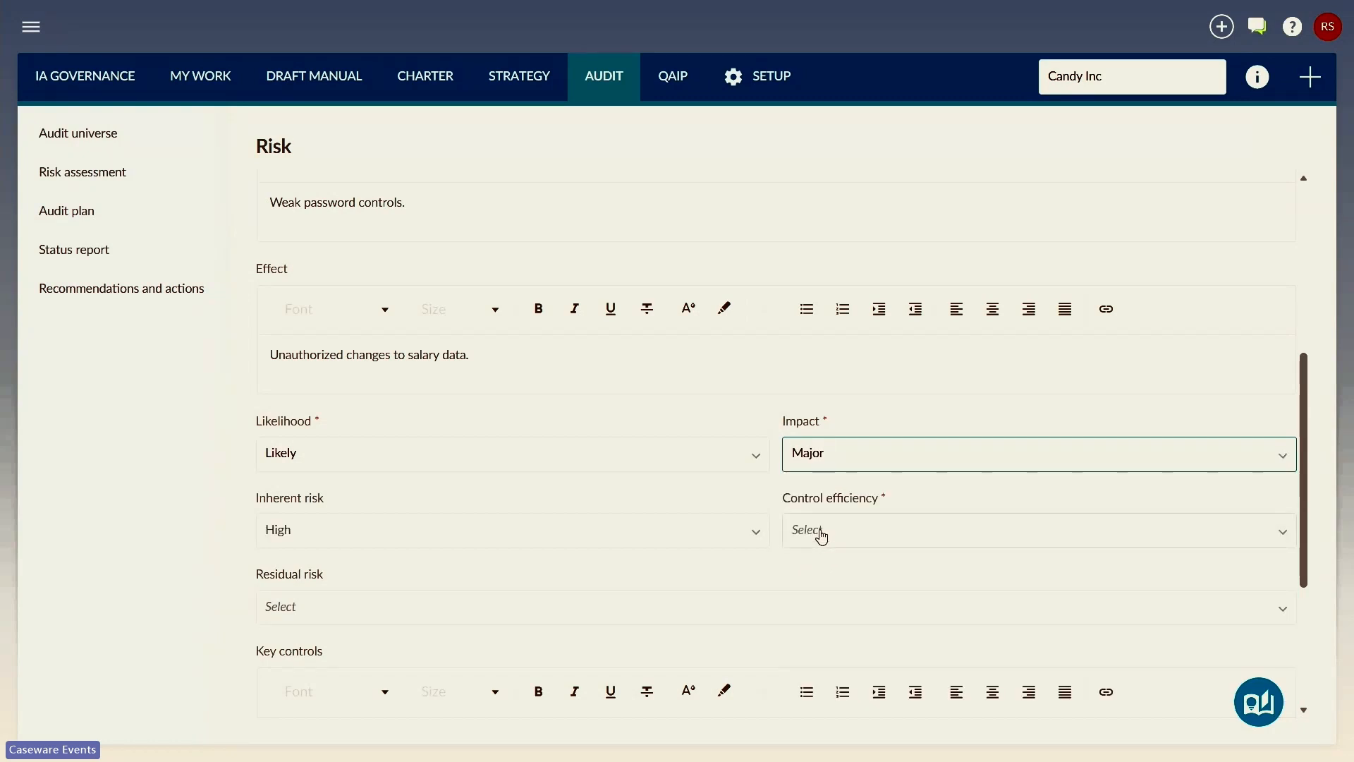
pyautogui.click(822, 536)
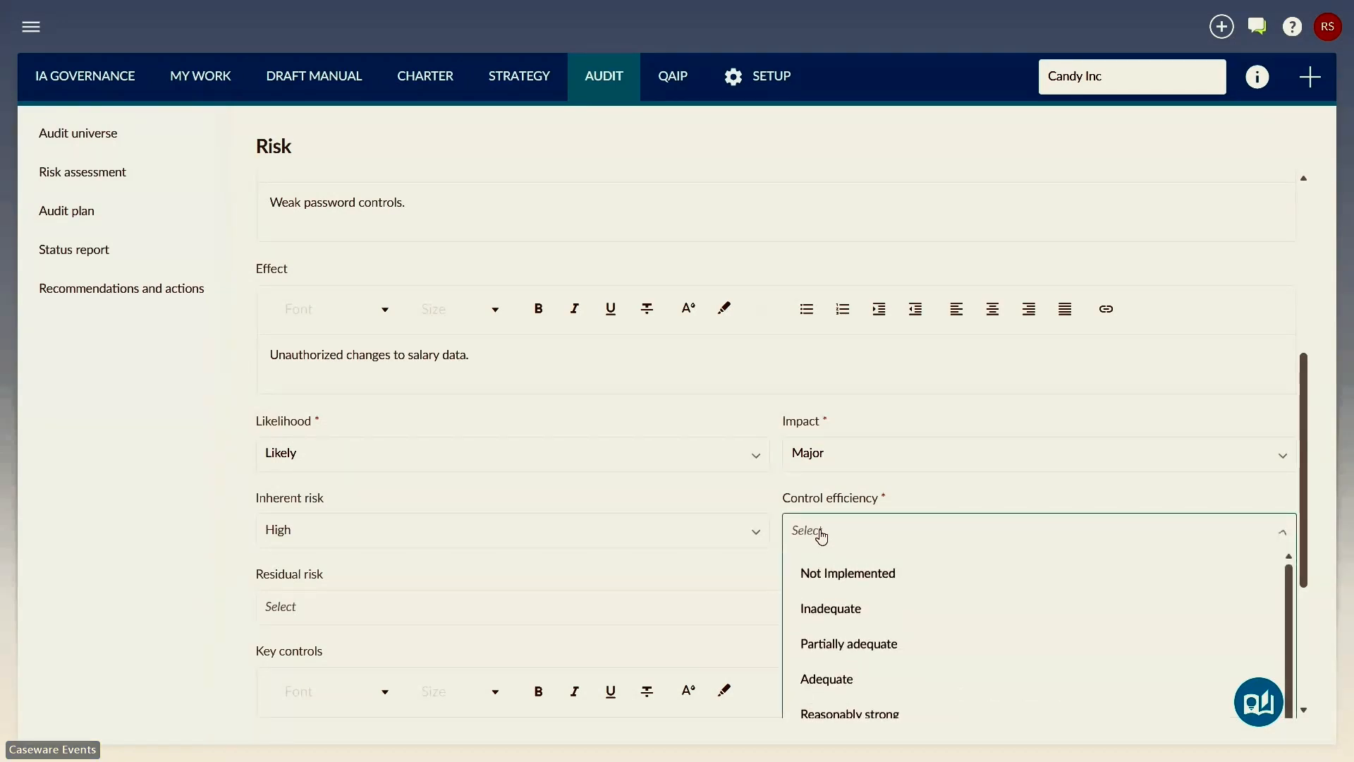
pyautogui.click(832, 680)
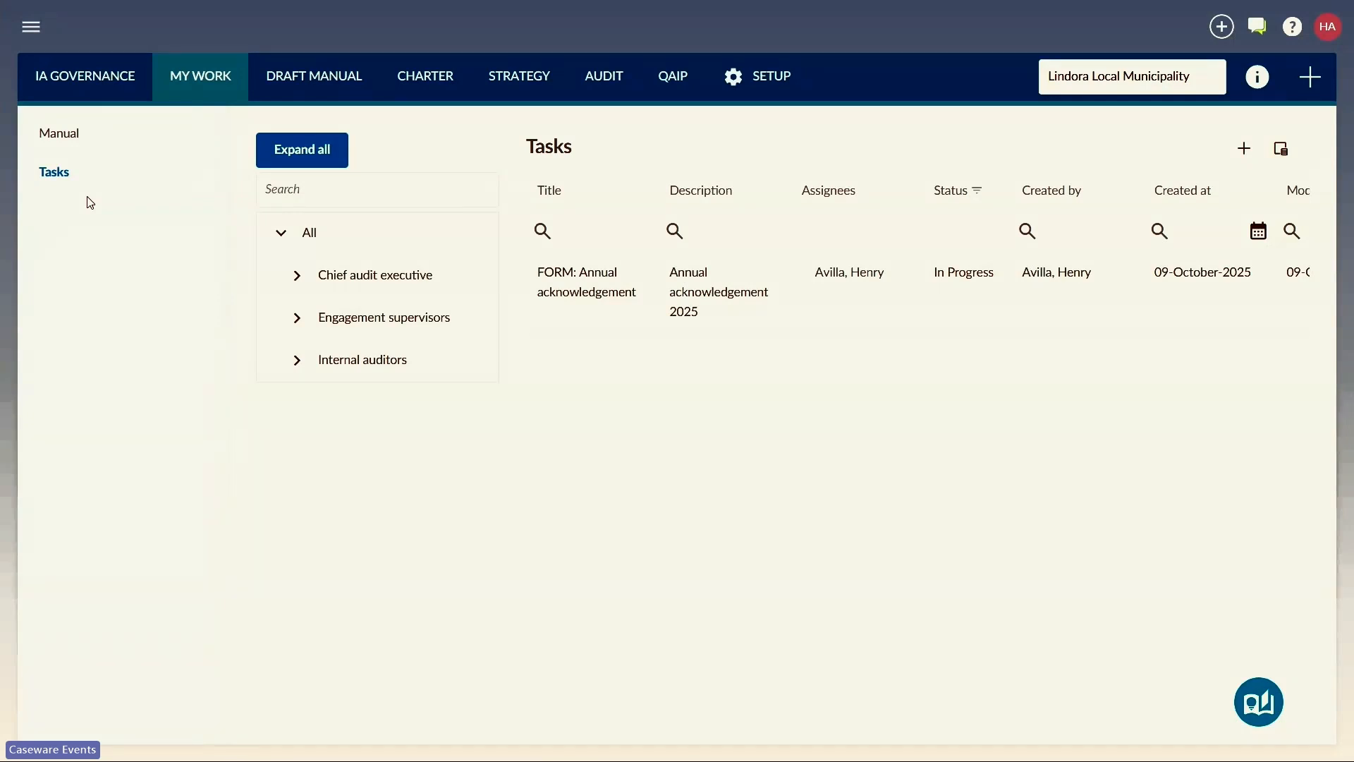
# Step: Open the IA Engagements list and switch the entity to Candy Inc
pyautogui.click(31, 28)
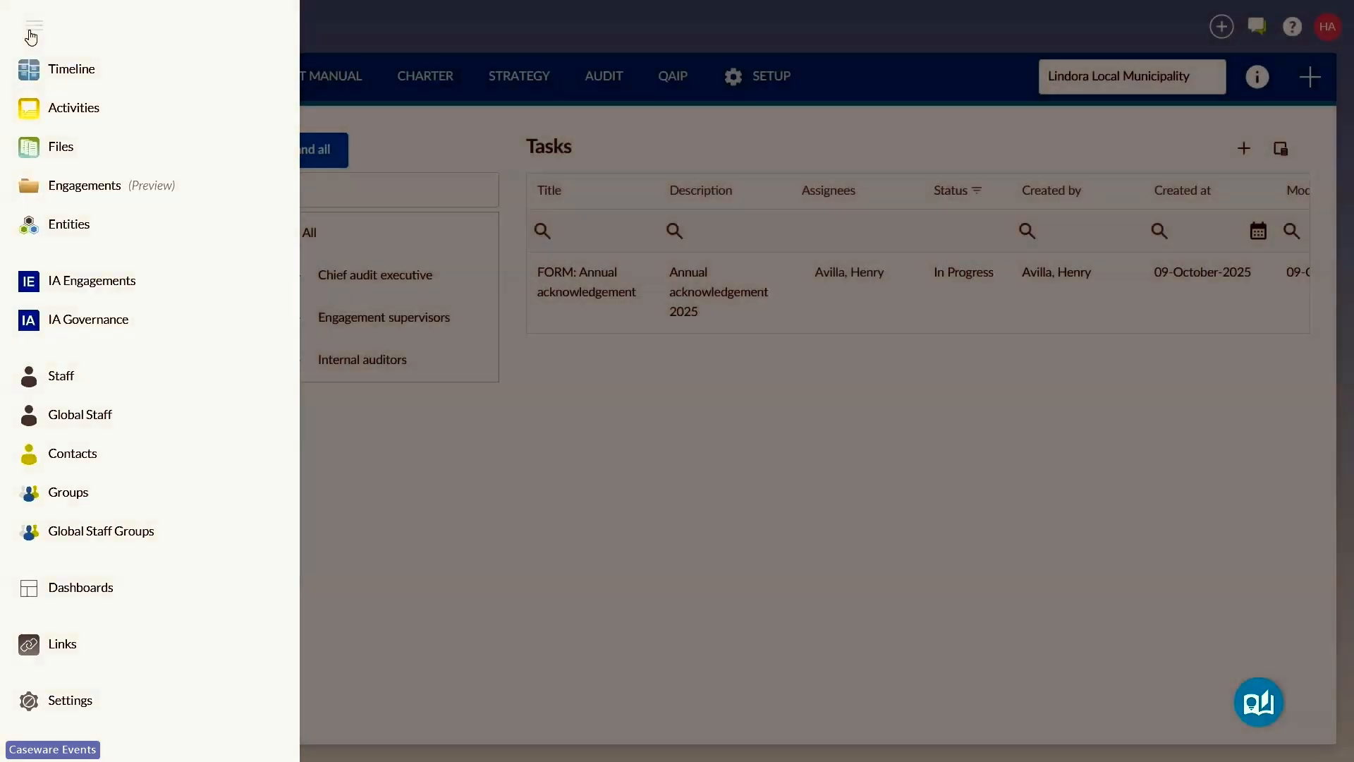
pyautogui.click(61, 281)
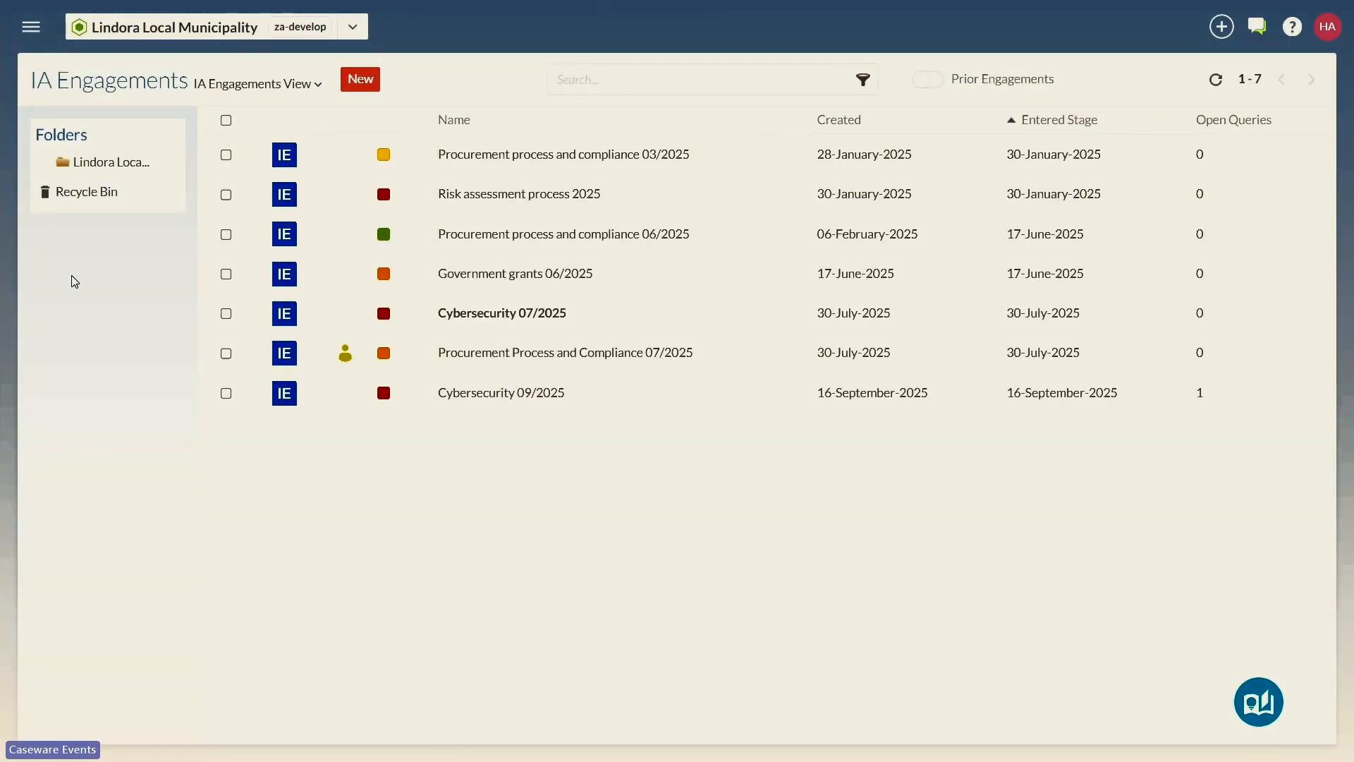
pyautogui.click(353, 28)
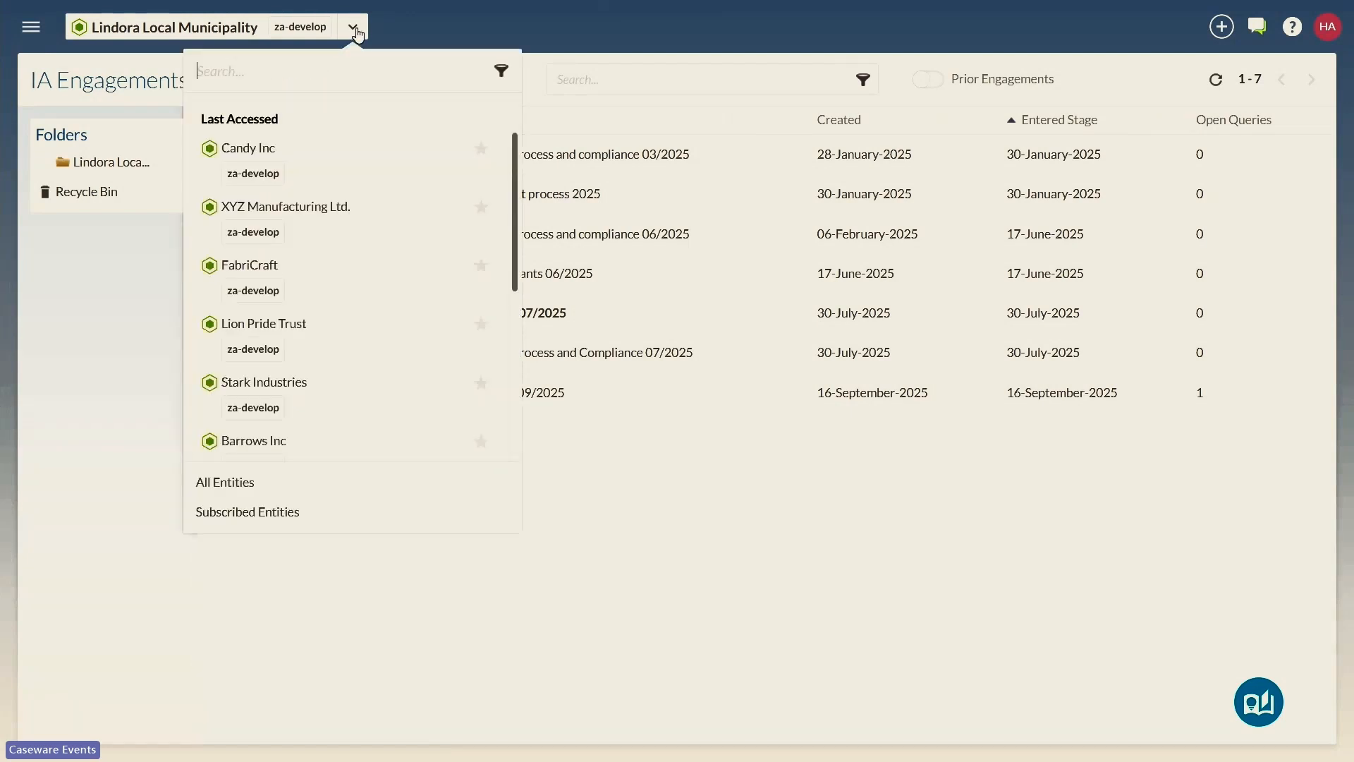
pyautogui.click(248, 148)
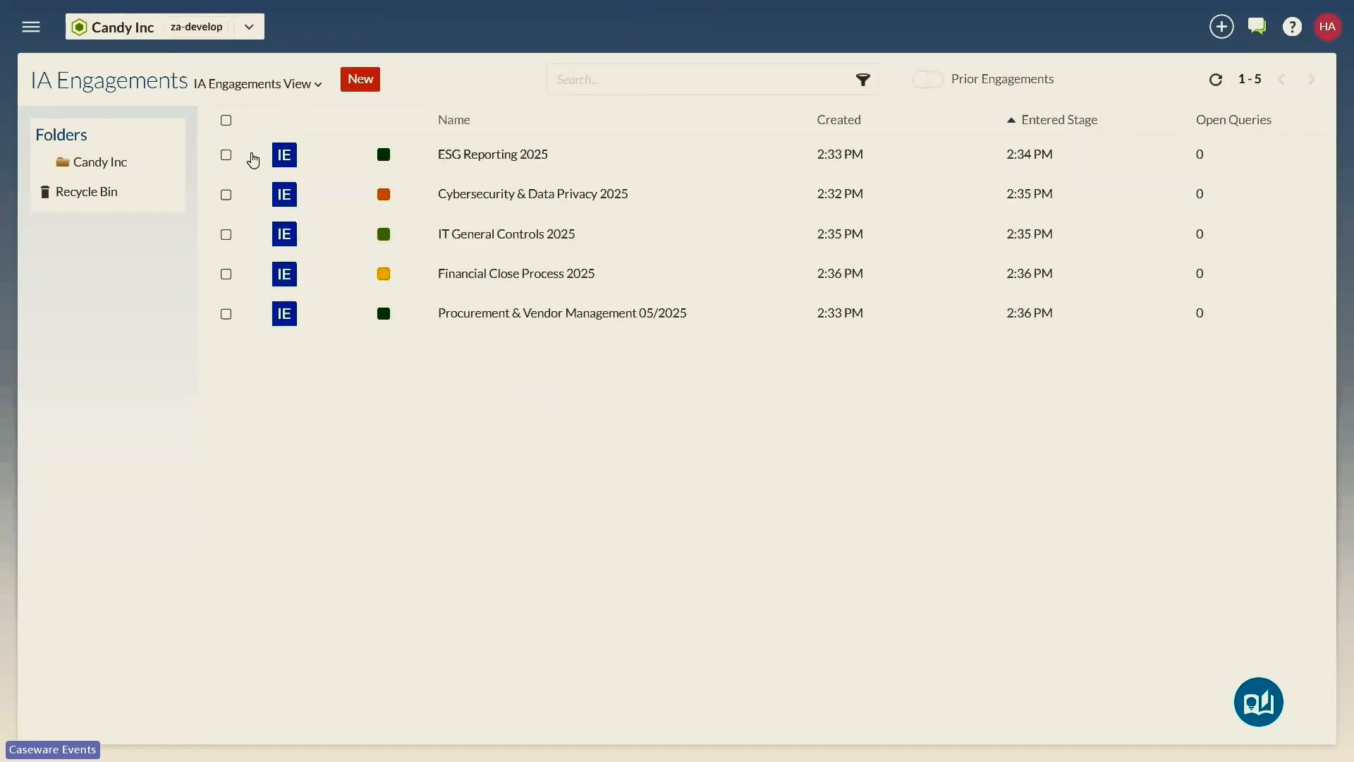
# Step: Create the engagement "Payroll & HR Compliance 2025" for Candy Inc, assigning a preparer and a reviewer and carrying forward no data
pyautogui.click(361, 79)
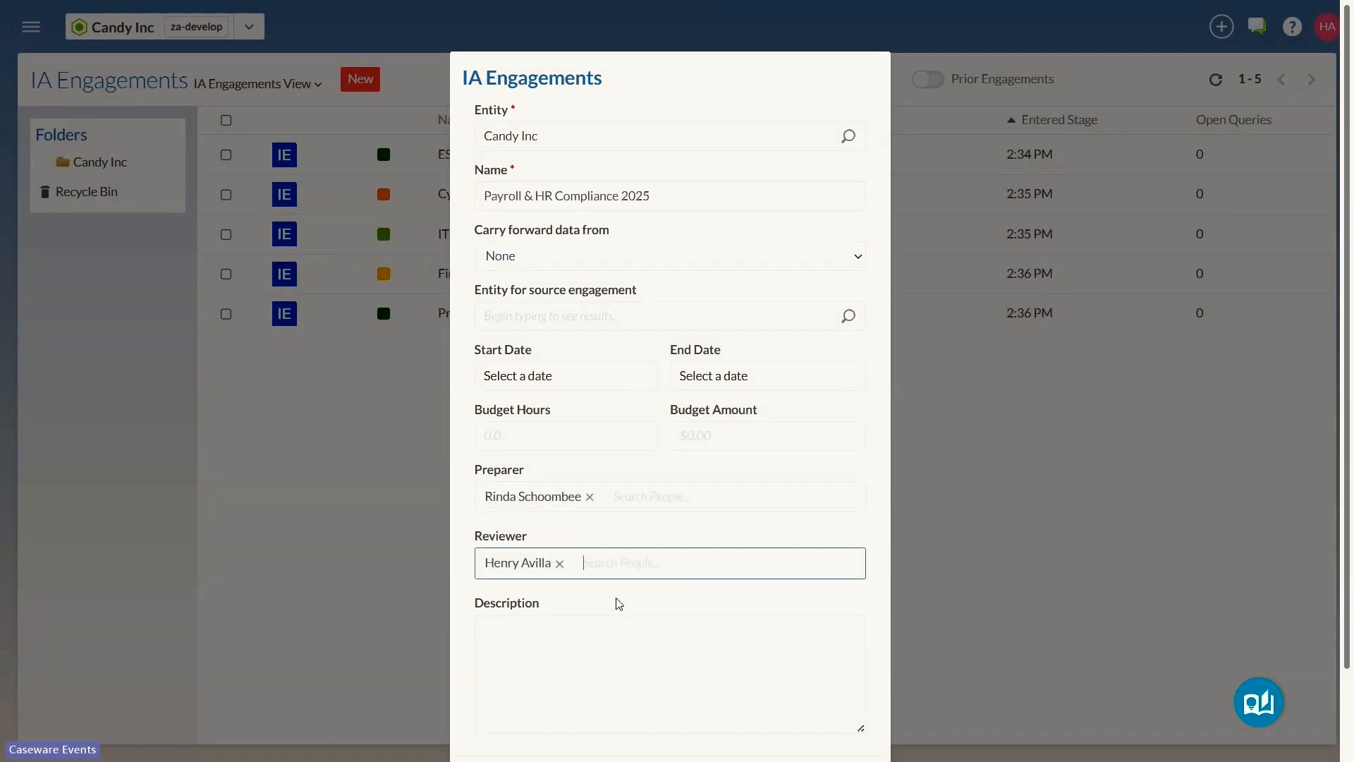
pyautogui.scroll(-2, 619, 603)
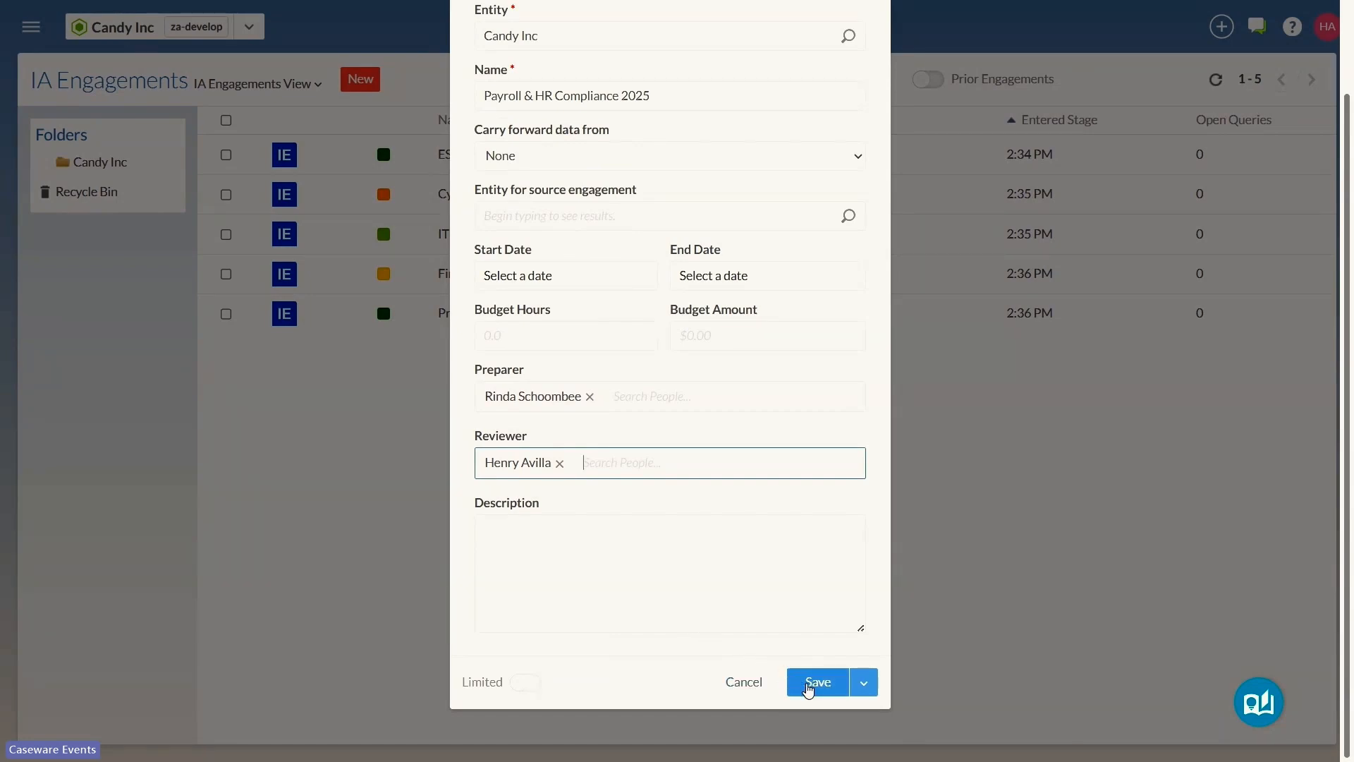
pyautogui.click(809, 688)
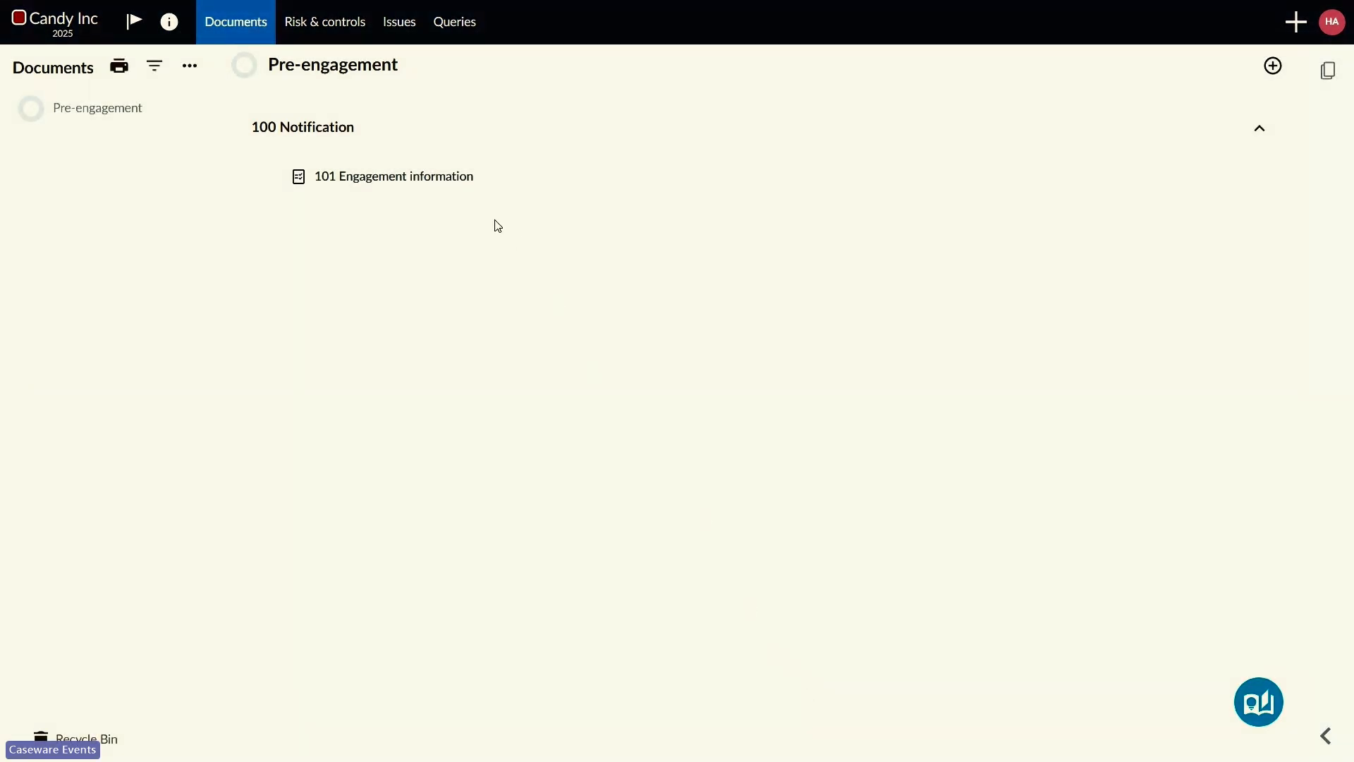
# Step: Open the 101 Engagement information document, accept its disclaimer and view the procedures down to the Notification questions
pyautogui.click(437, 185)
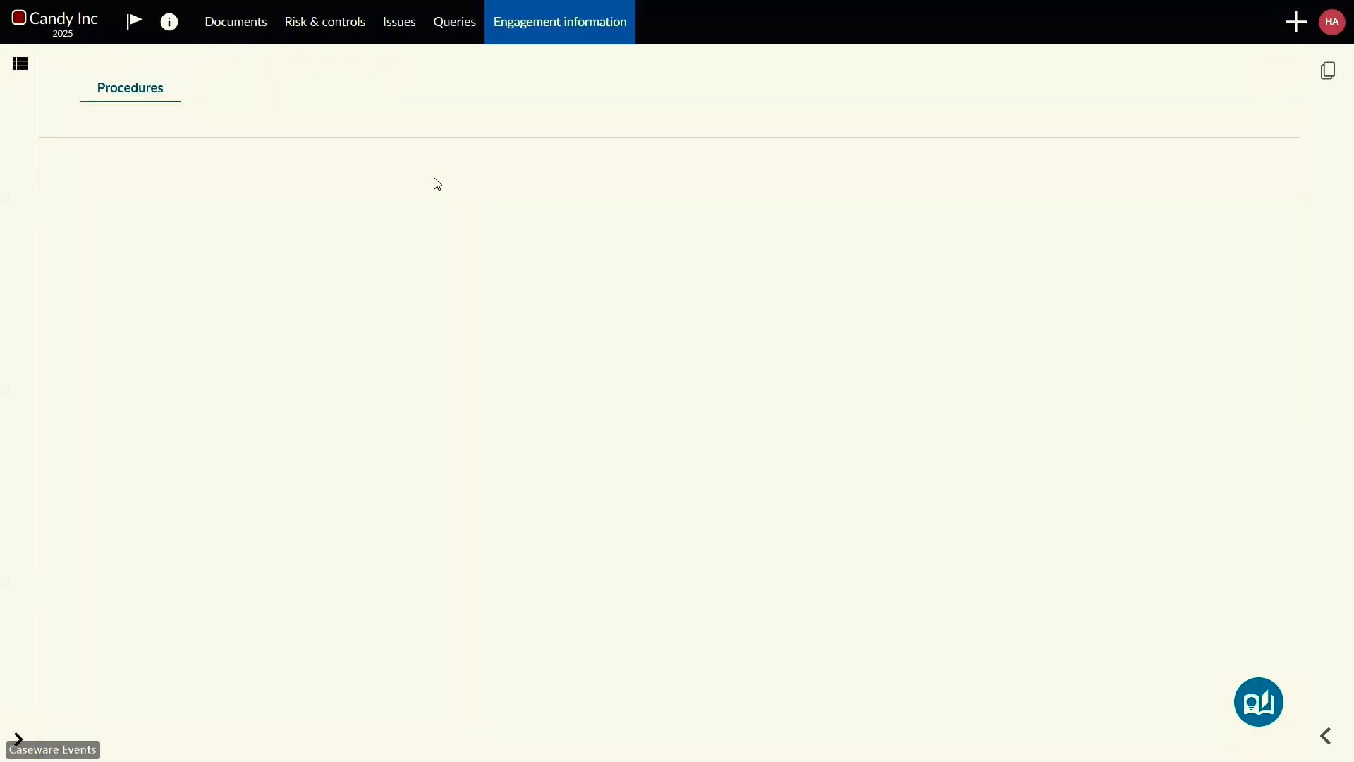
pyautogui.click(653, 219)
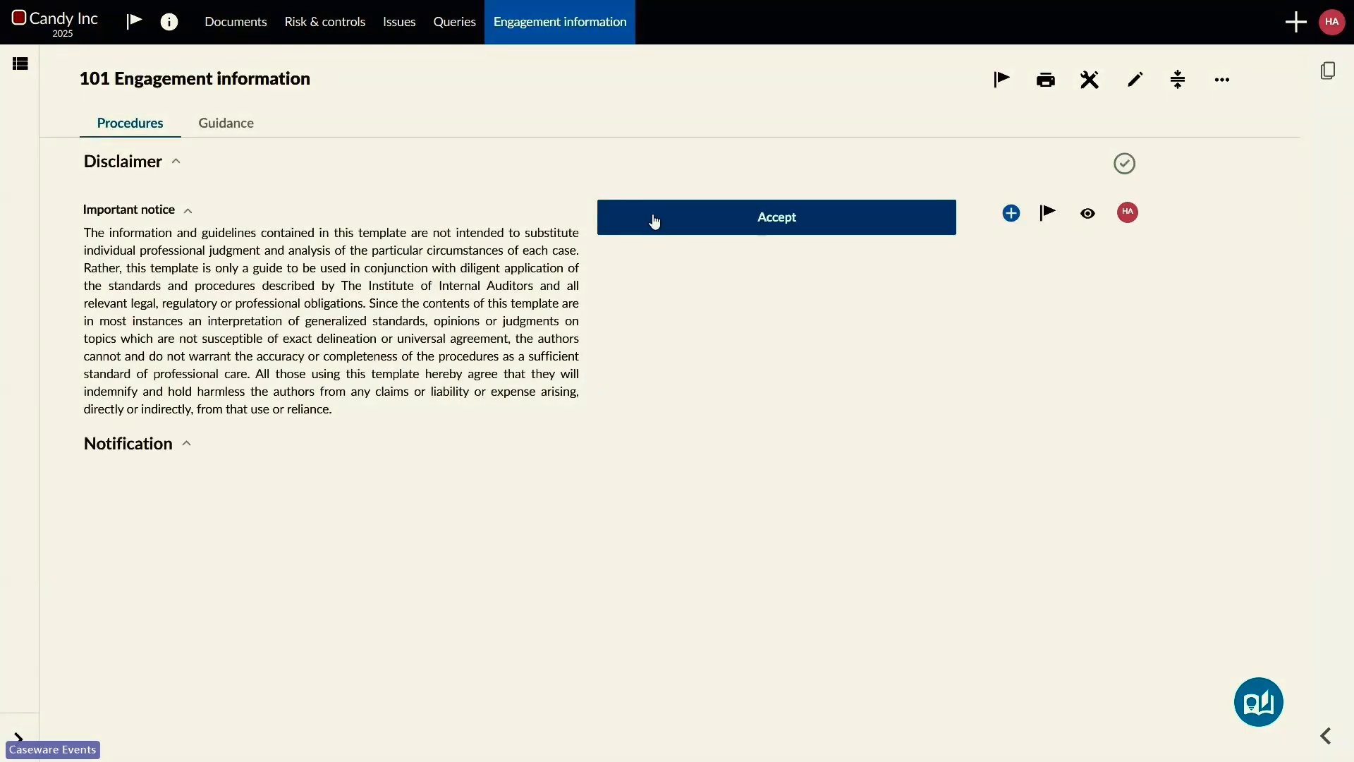
pyautogui.scroll(-15, 655, 221)
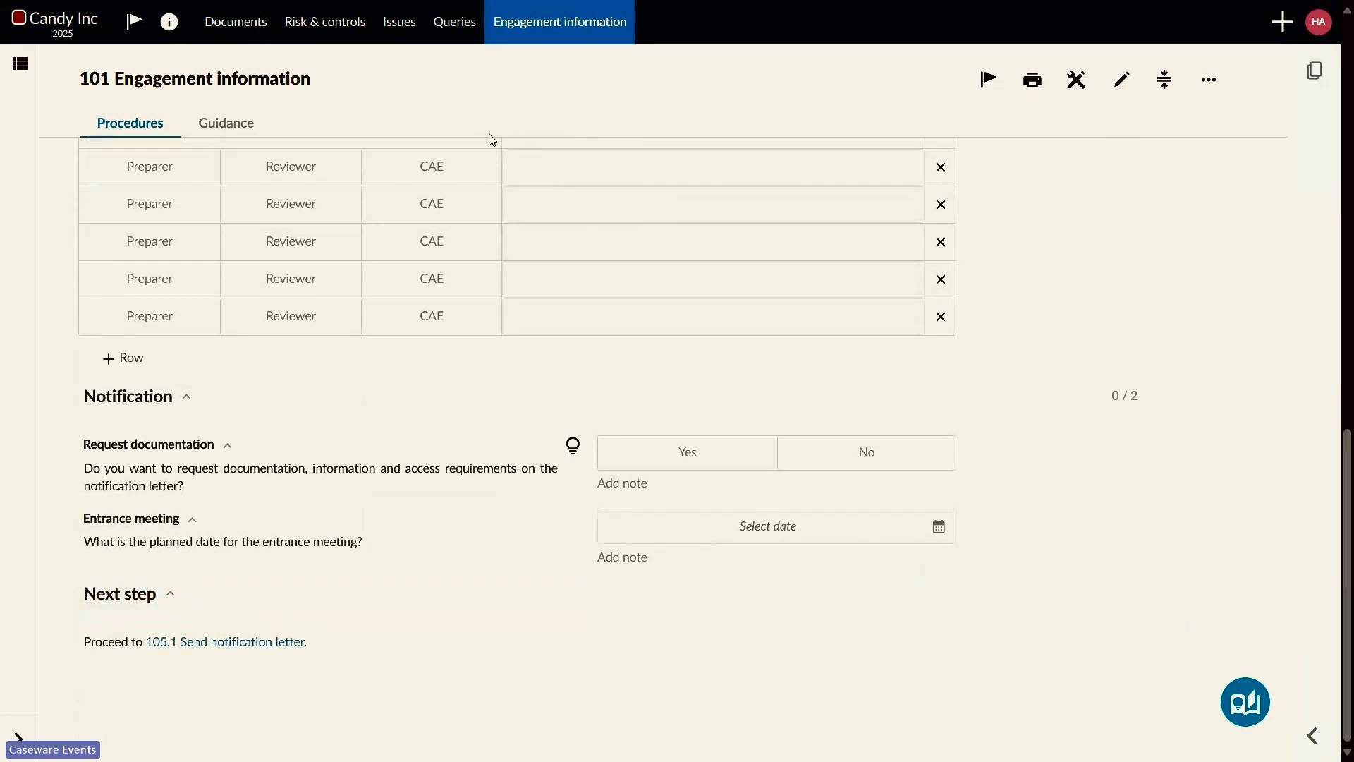
# Step: Return to the documents list, inspect the Pre-engagement and Planning progress, and sign off 101 Engagement information as reviewer
pyautogui.click(250, 31)
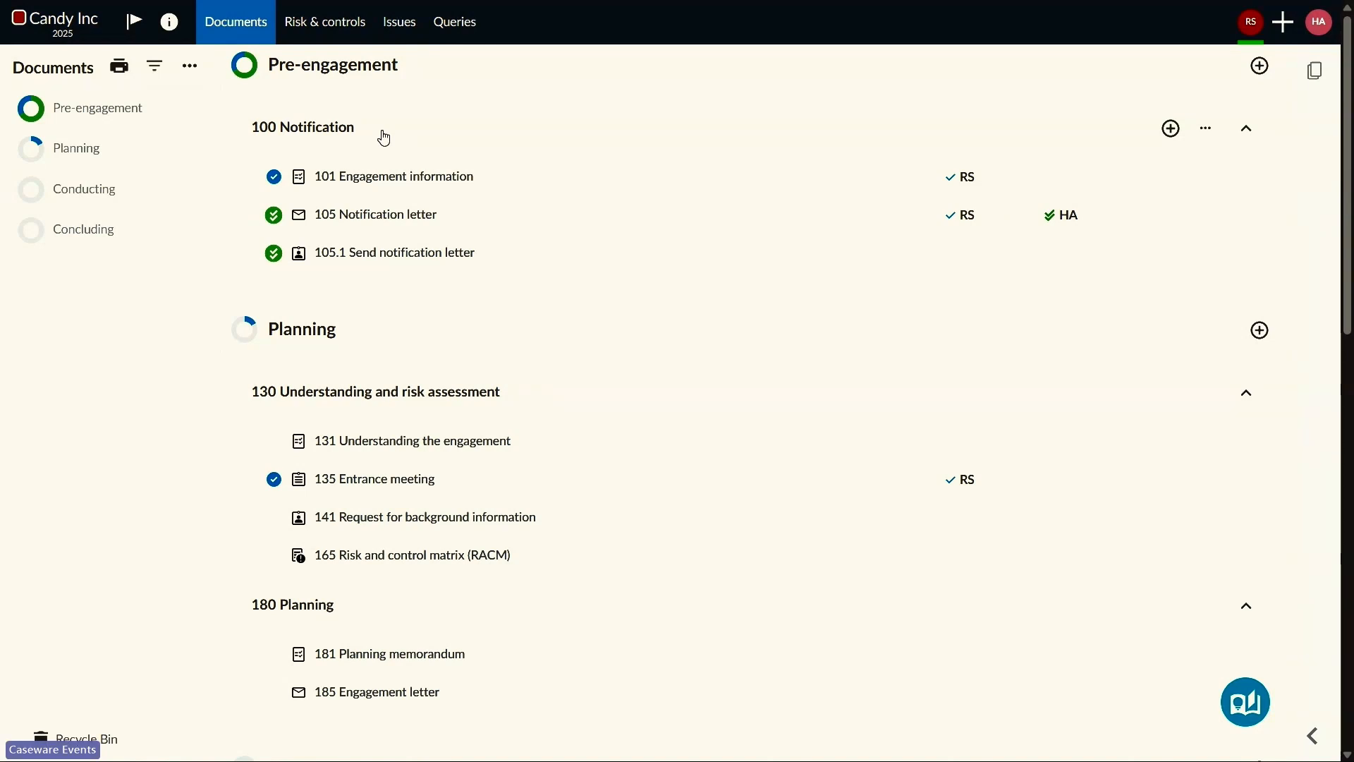
pyautogui.moveTo(35, 110)
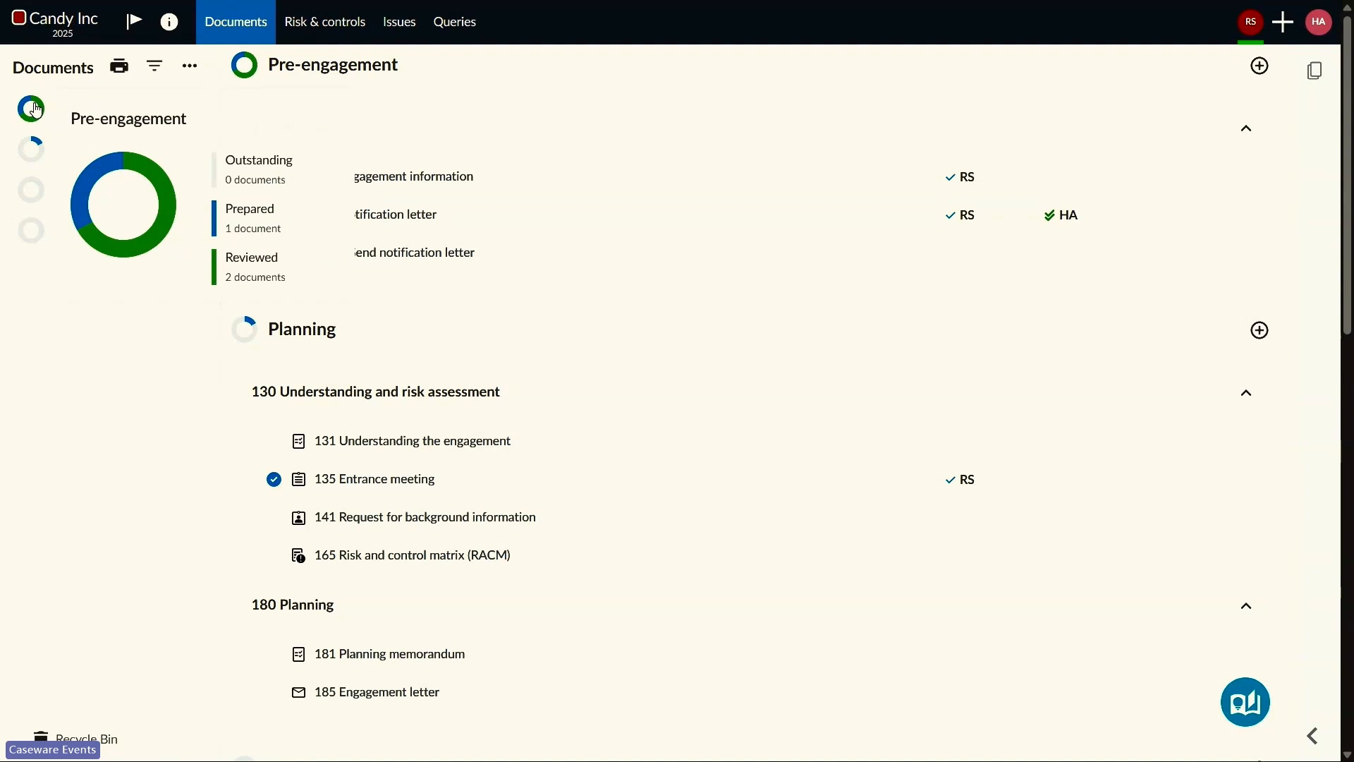
pyautogui.moveTo(28, 150)
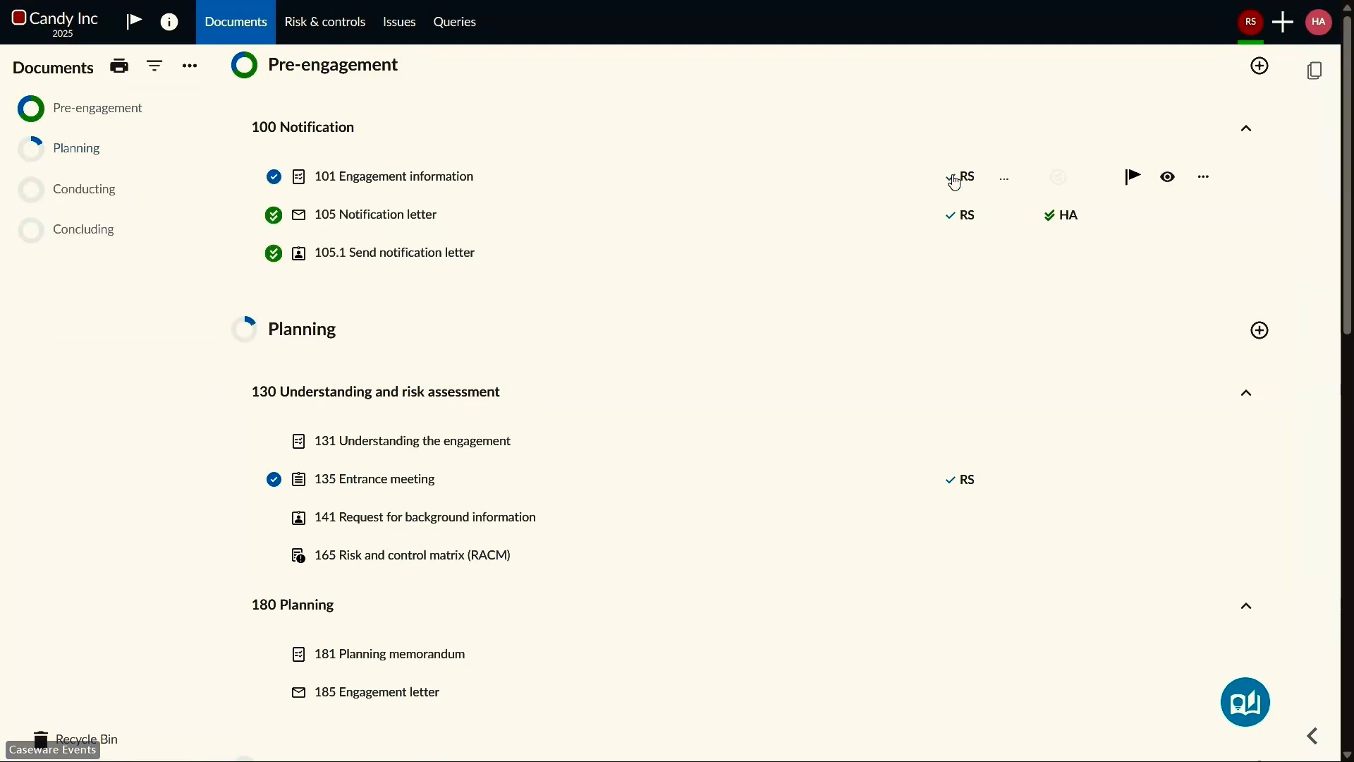
pyautogui.moveTo(956, 183)
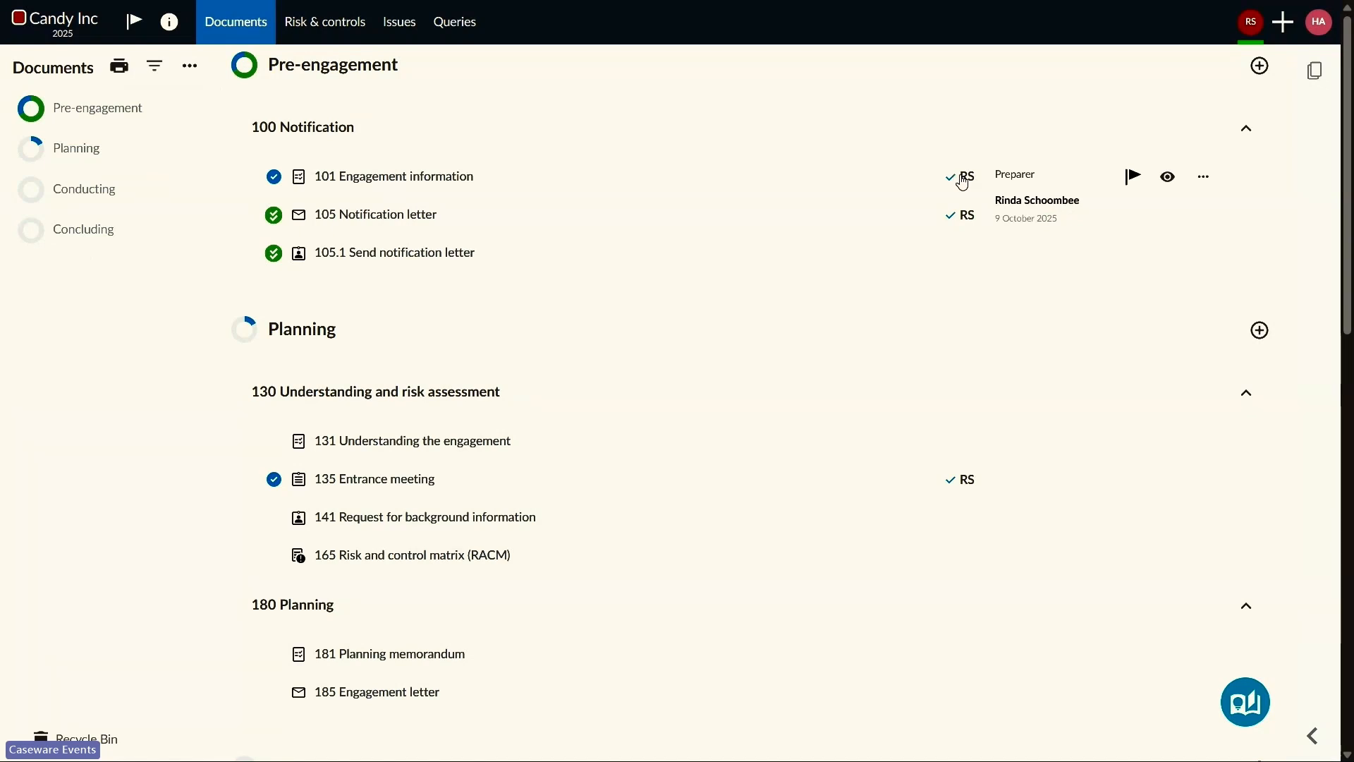
pyautogui.click(1056, 178)
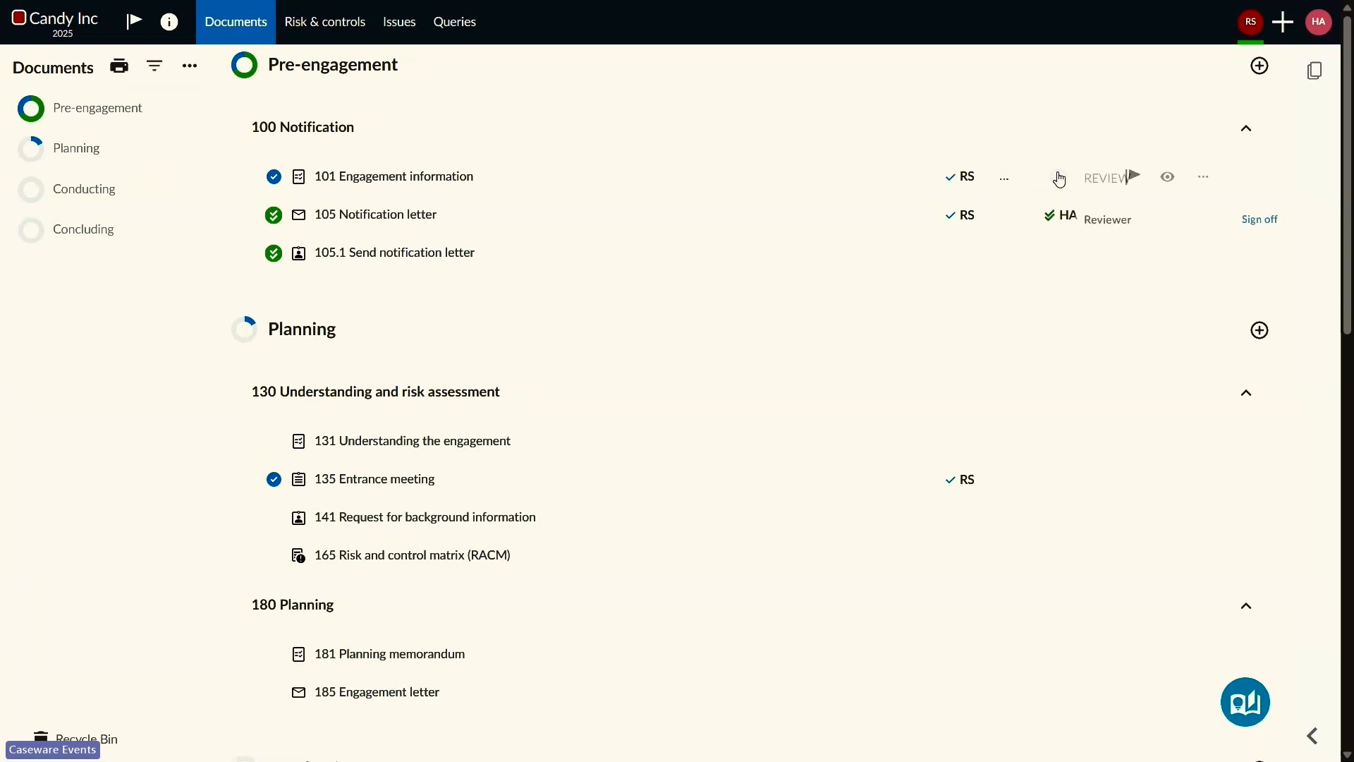
pyautogui.click(1258, 220)
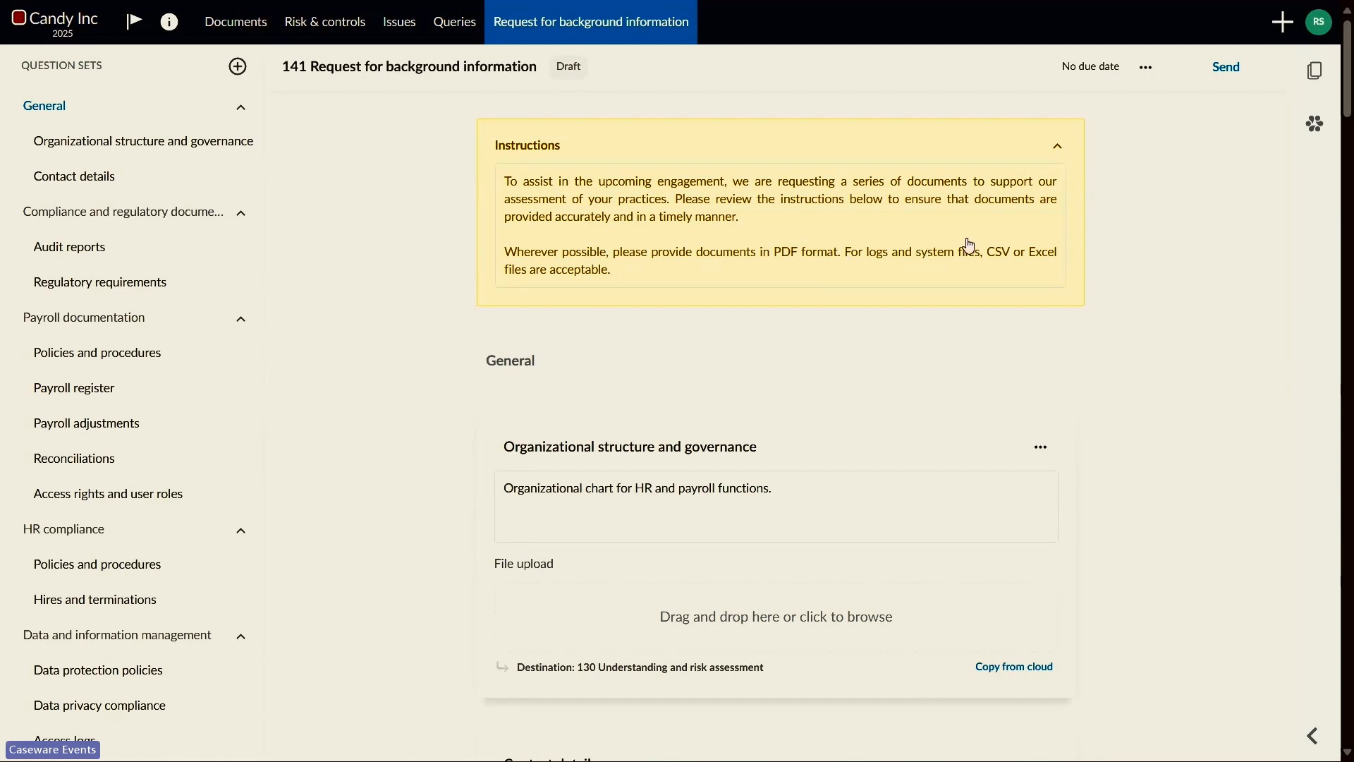
# Step: Send the 141 Request for background information query to the Candy Inc contact with due date Oct 10, 2025
pyautogui.click(1224, 74)
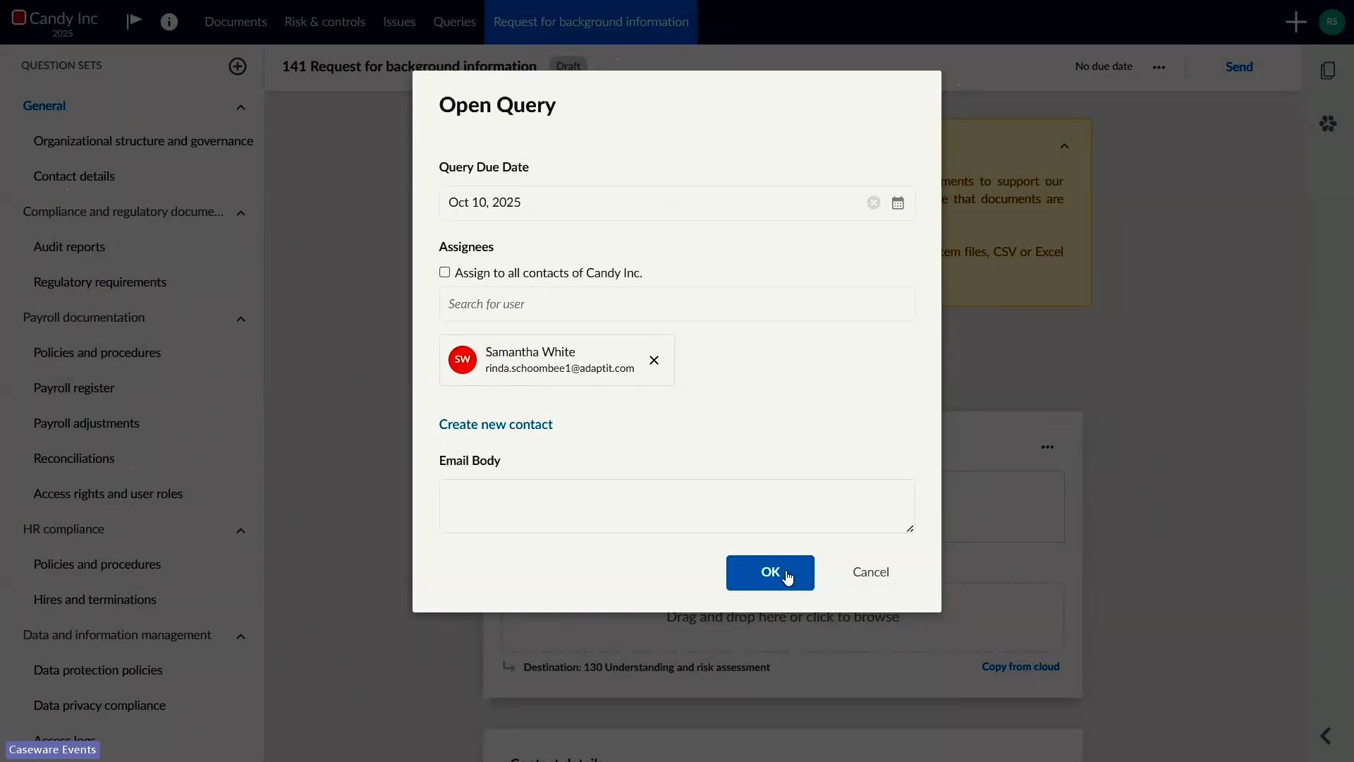
pyautogui.click(770, 573)
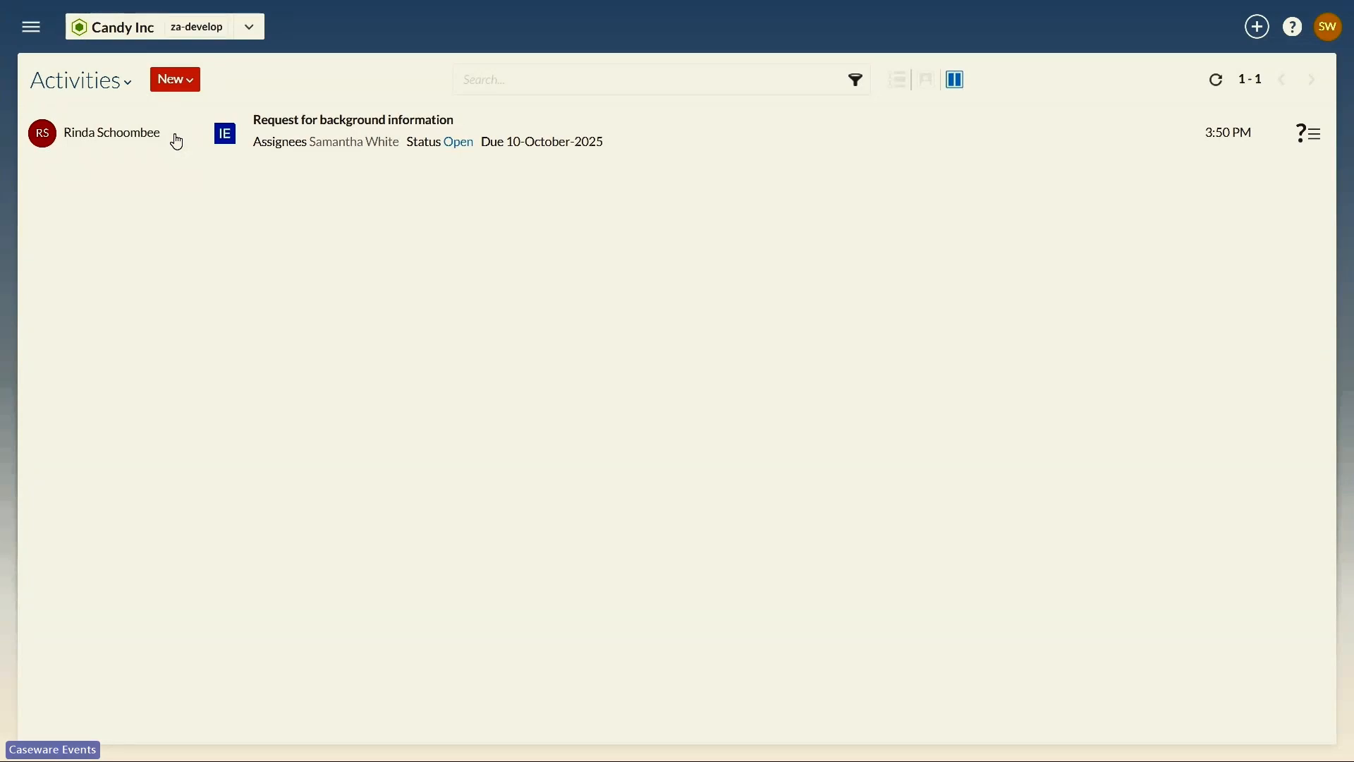
# Step: As the assigned contact, open the Request for background information query, upload Organizational structure.pdf for Organizational structure and governance, and submit the response
pyautogui.click(177, 142)
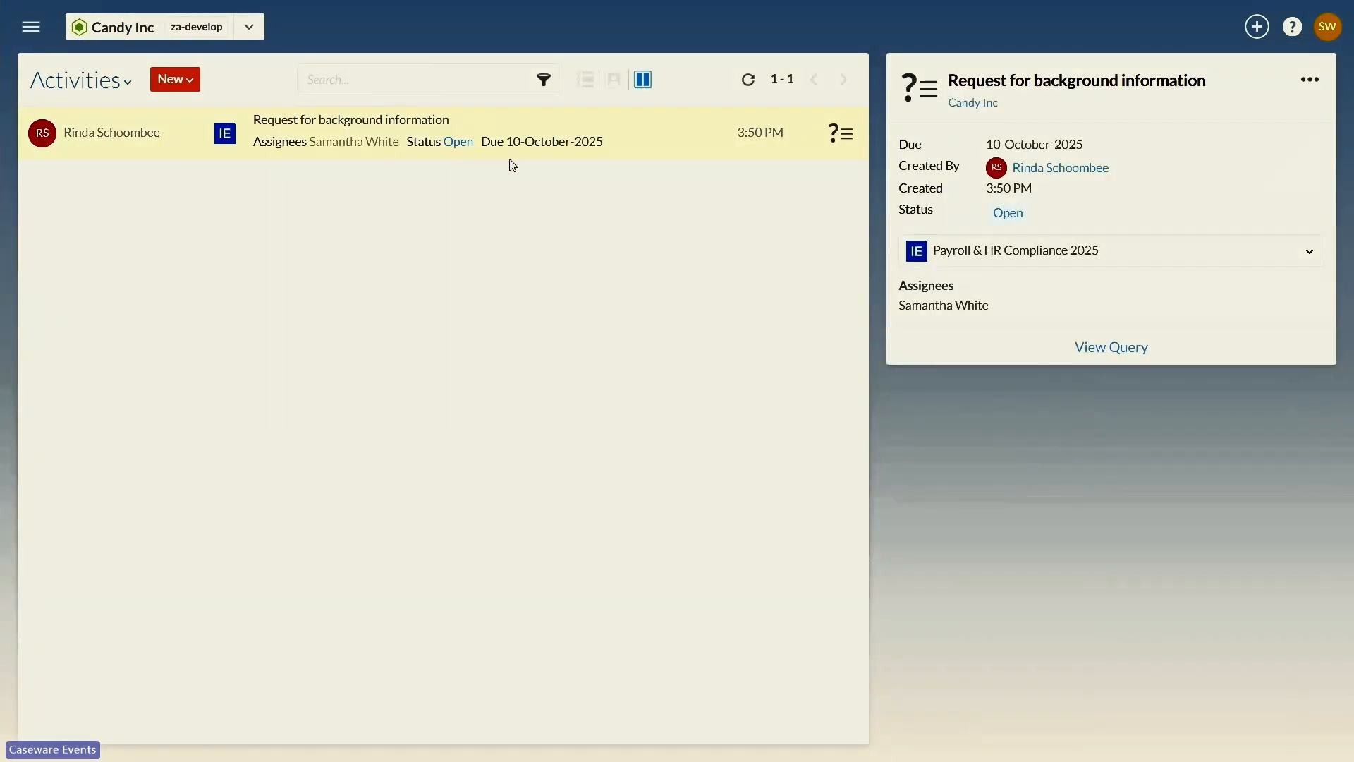
pyautogui.click(1098, 350)
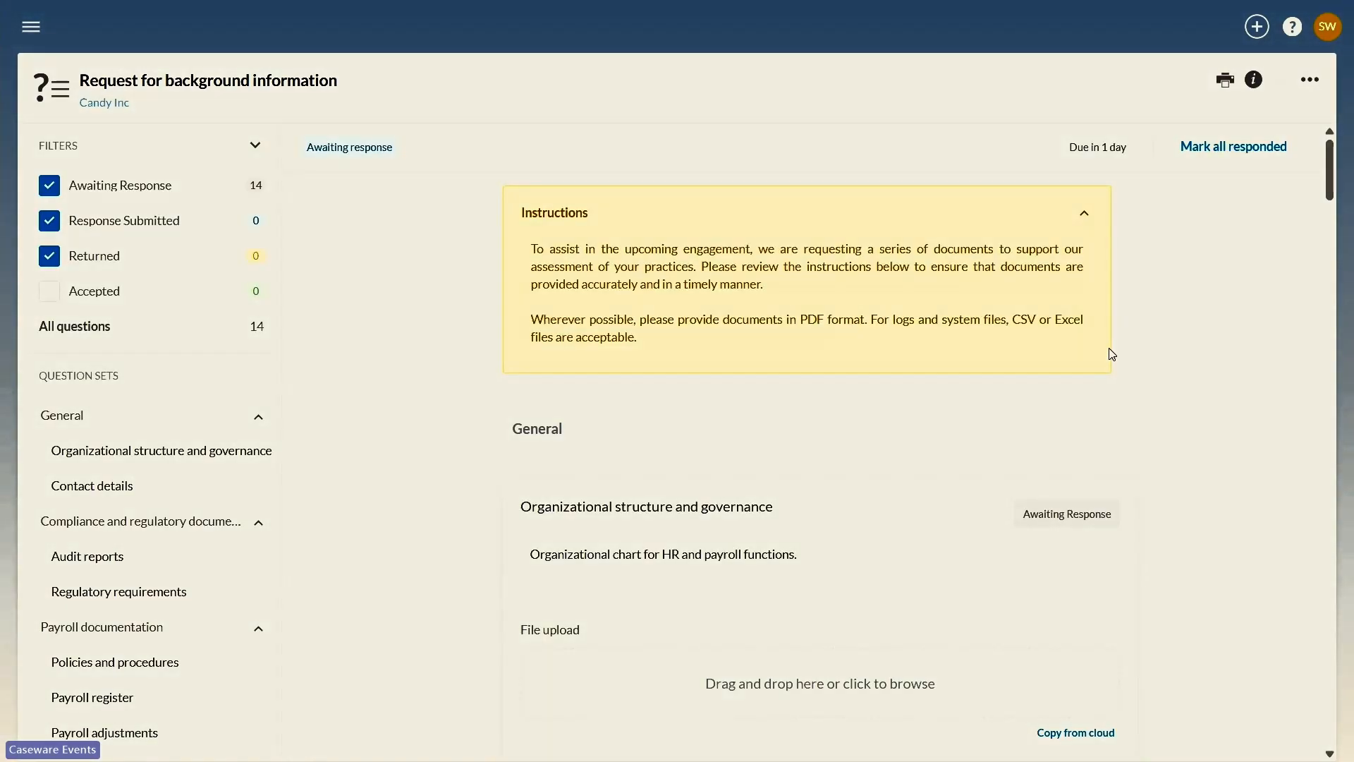
pyautogui.scroll(-2, 1112, 353)
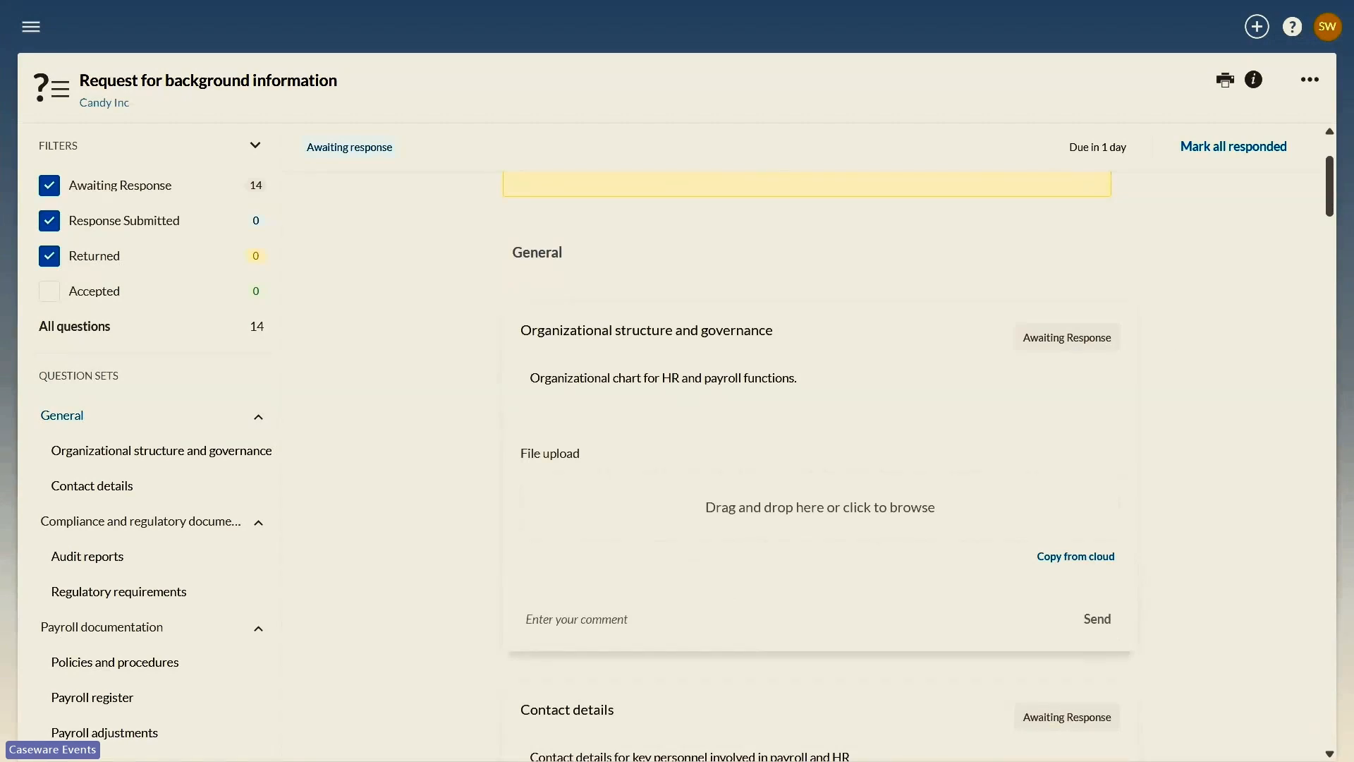
pyautogui.moveTo(1332, 459); pyautogui.dragTo(803, 509)
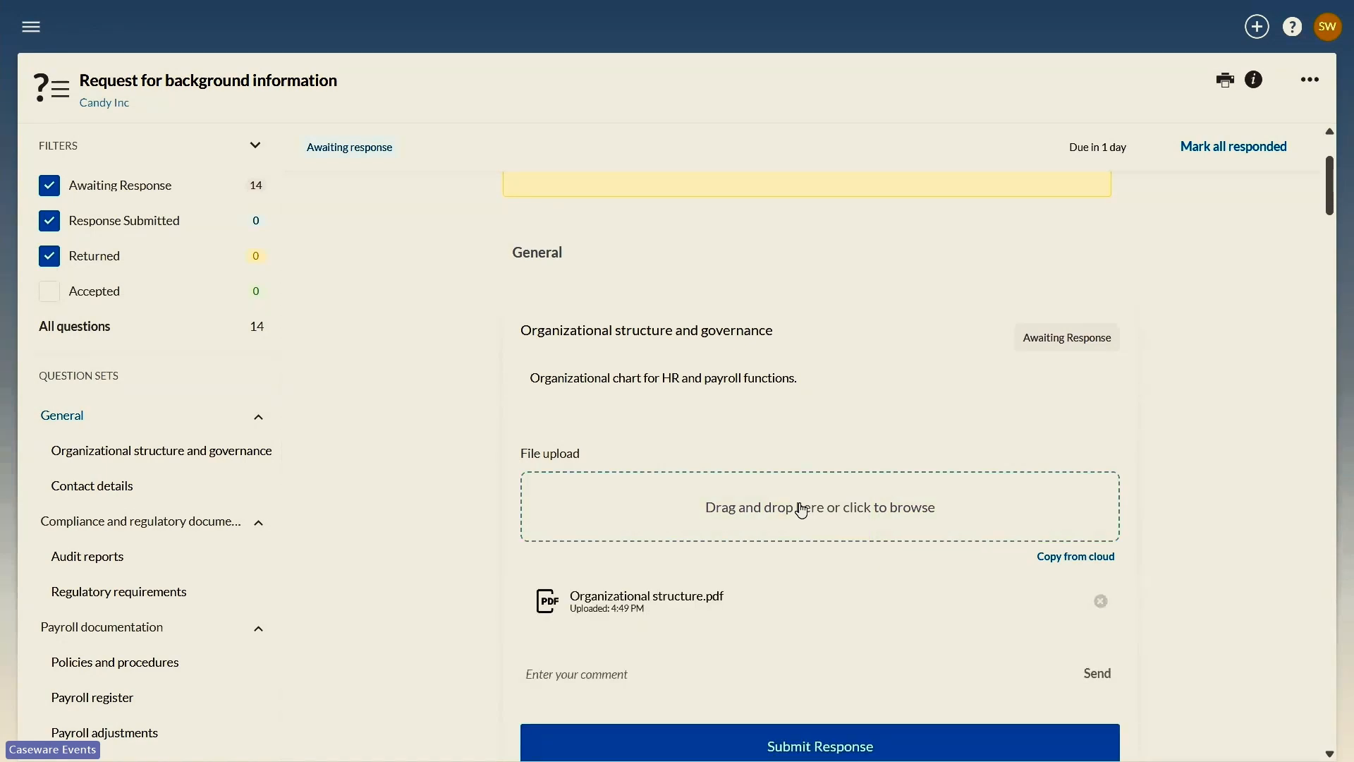
pyautogui.scroll(-1, 801, 508)
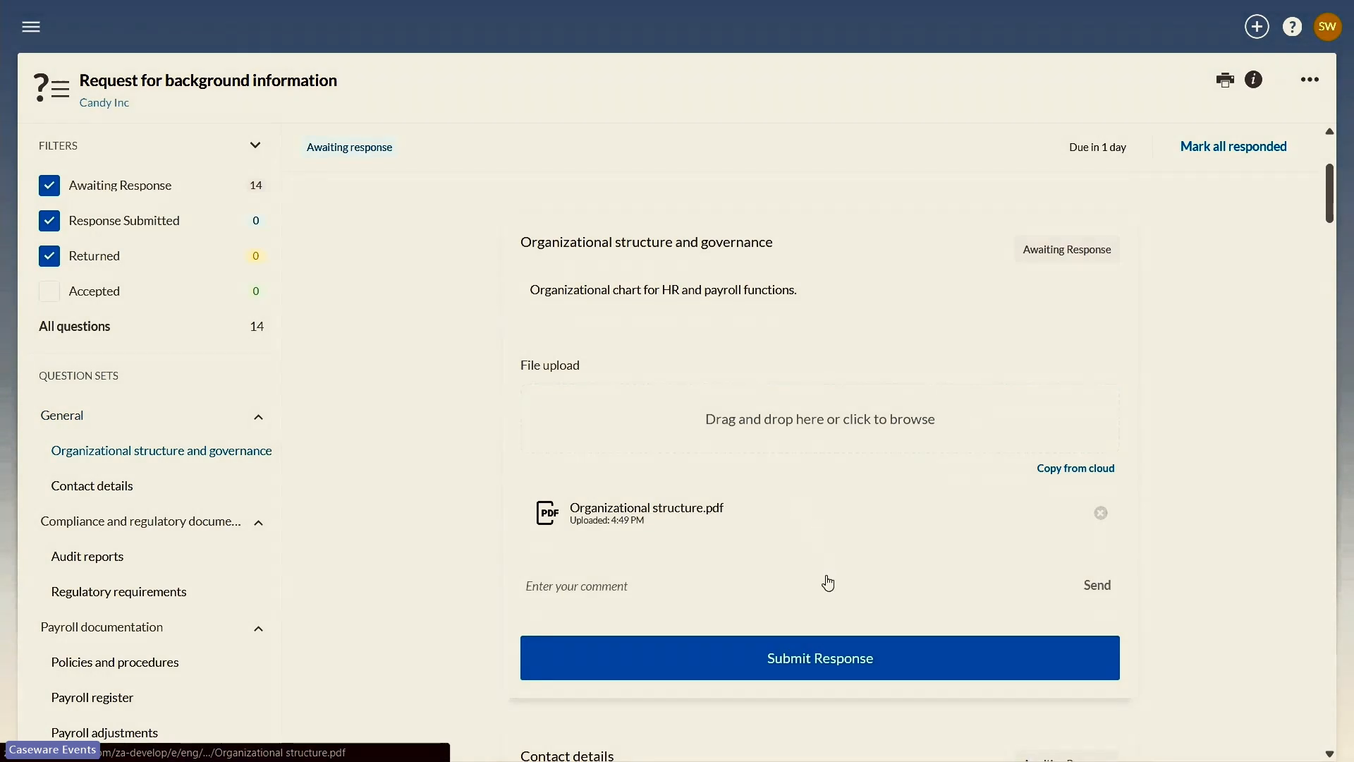
pyautogui.click(816, 664)
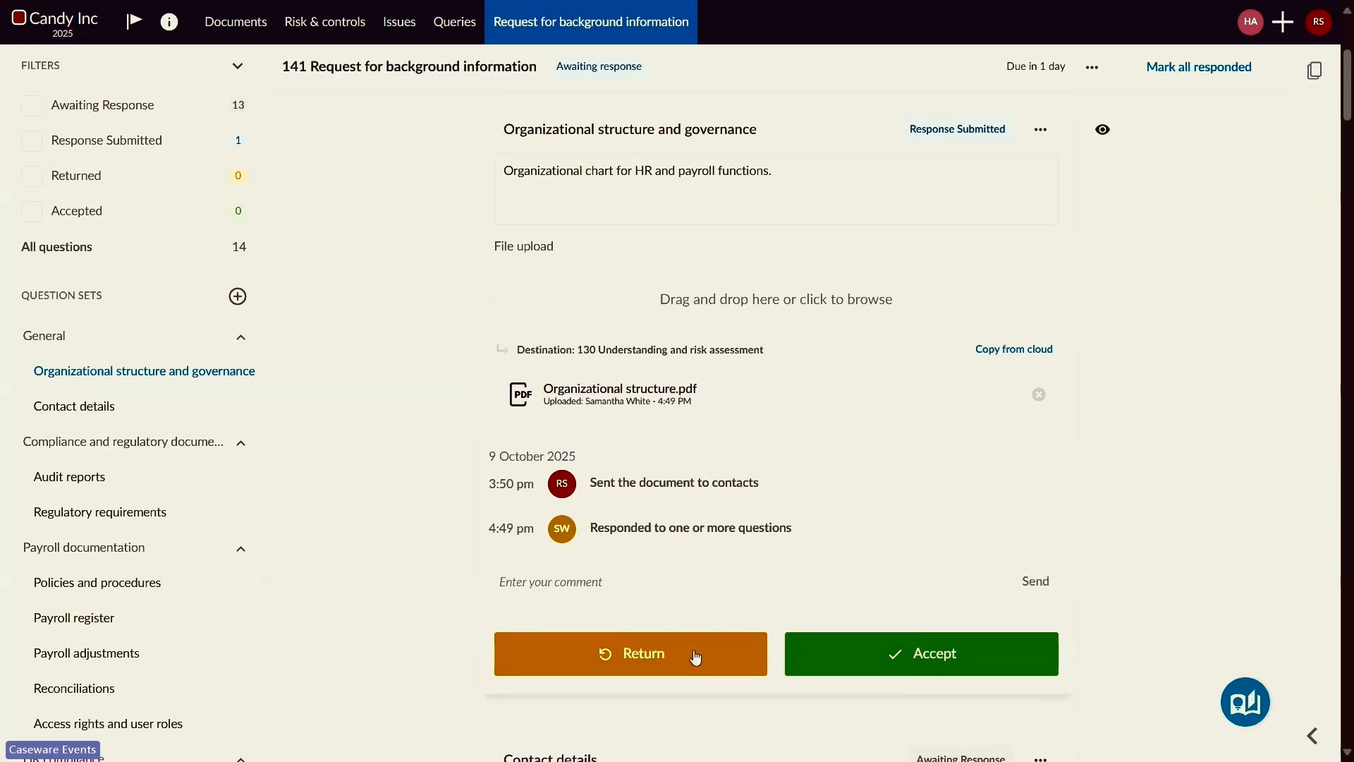
# Step: As the auditor, accept the submitted Organizational structure and governance response and return to the engagement's documents list
pyautogui.click(867, 658)
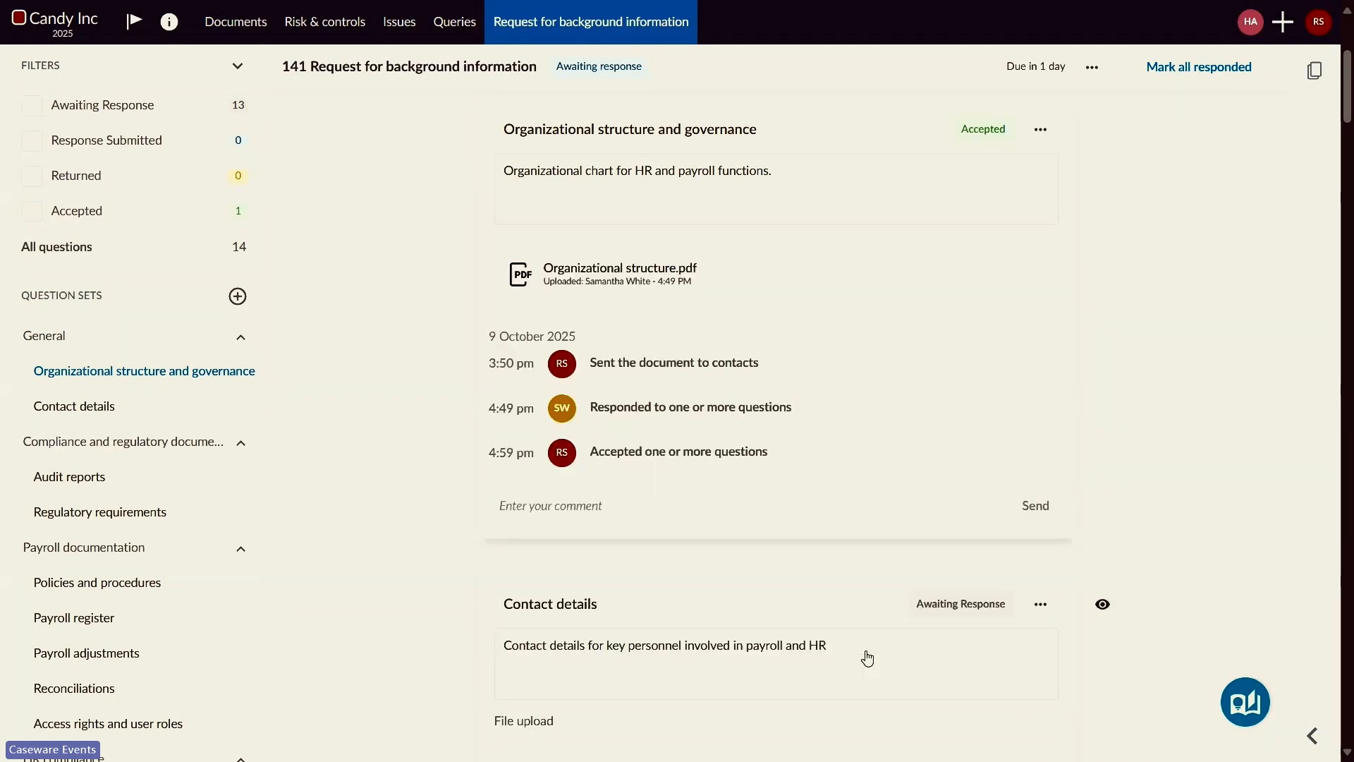
pyautogui.click(236, 22)
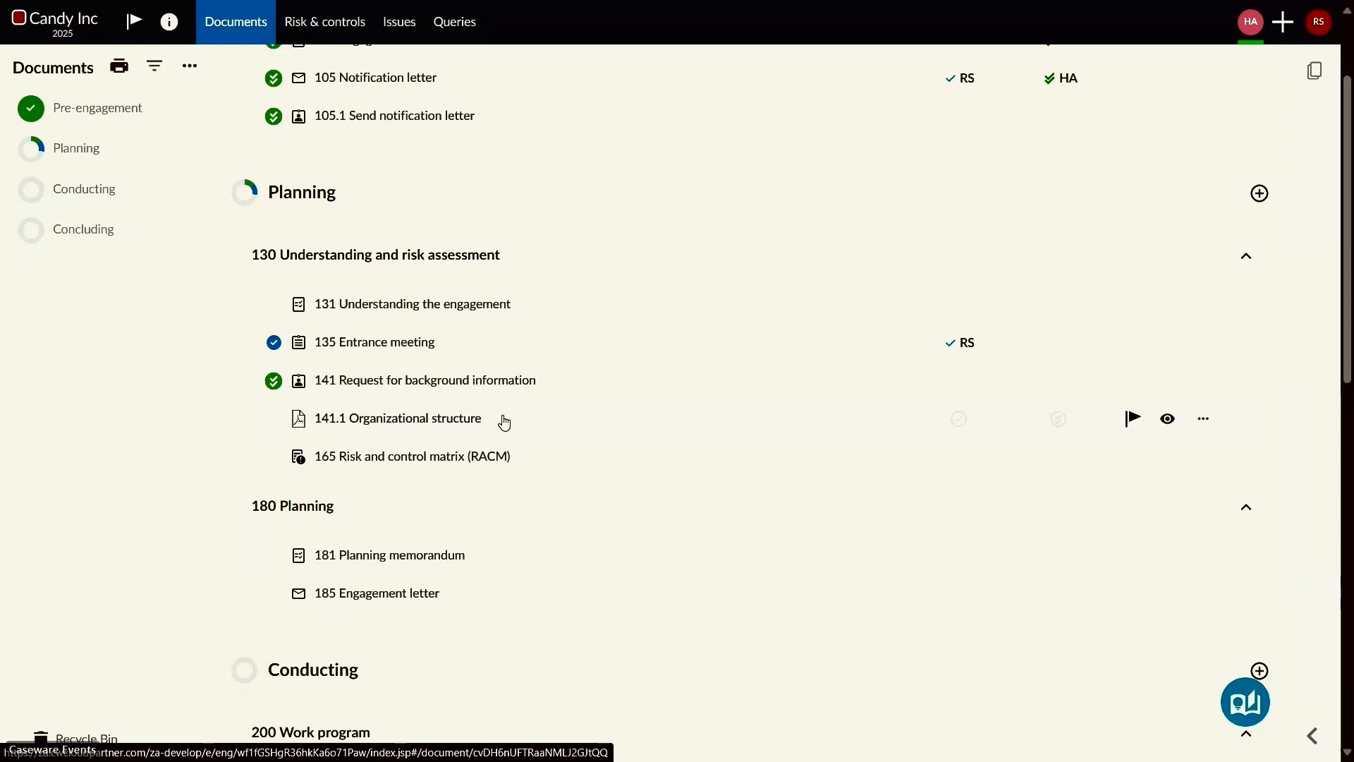
# Step: Open 165 Risk and control matrix (RACM) and examine its objectives, its risks and the details of Inaccurate payroll calculations
pyautogui.click(522, 456)
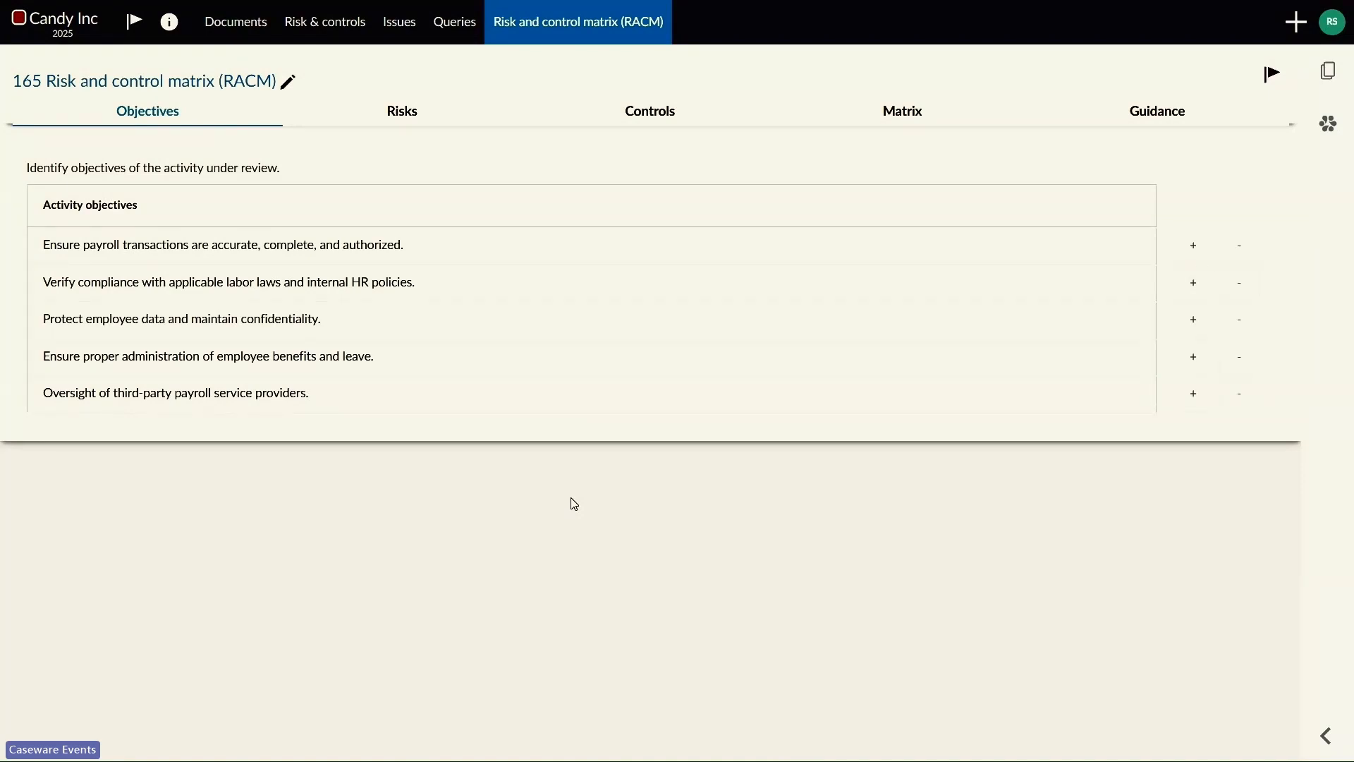
pyautogui.click(414, 118)
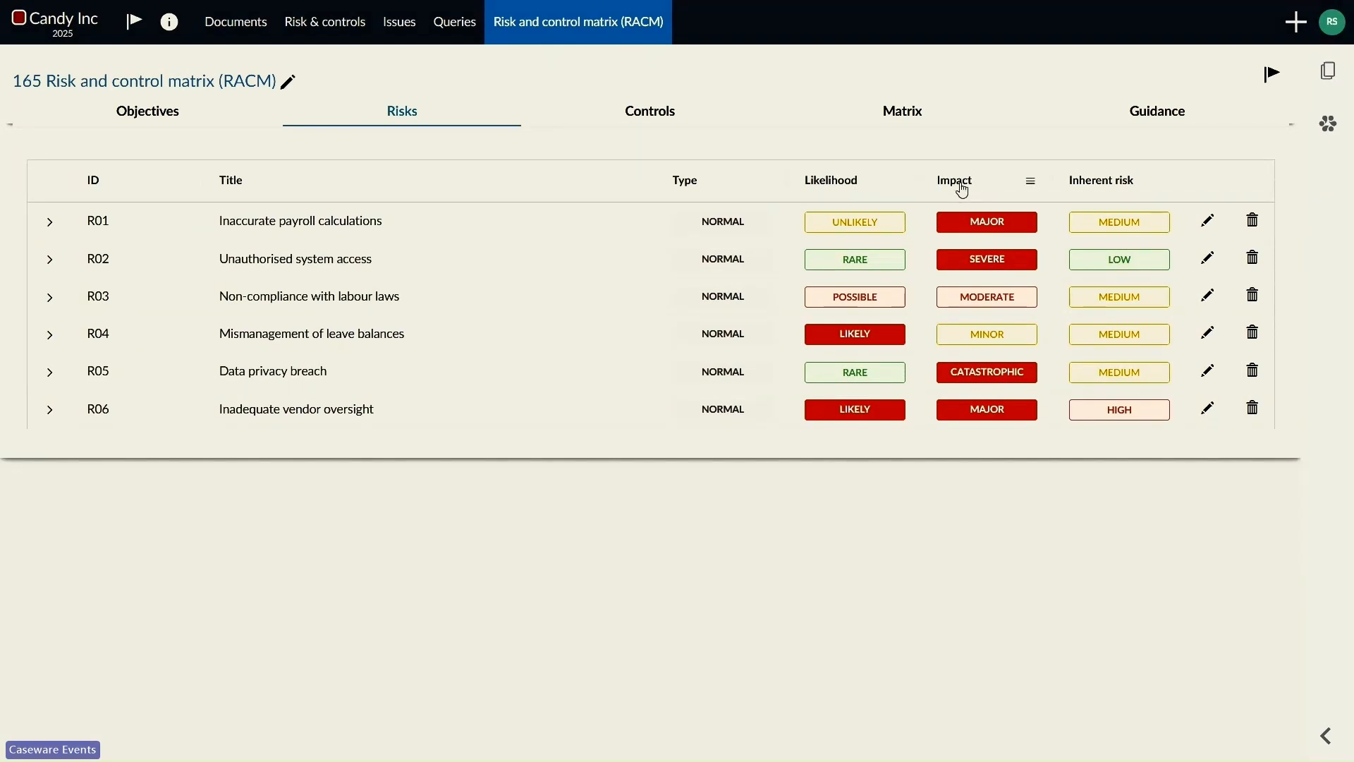
pyautogui.click(50, 224)
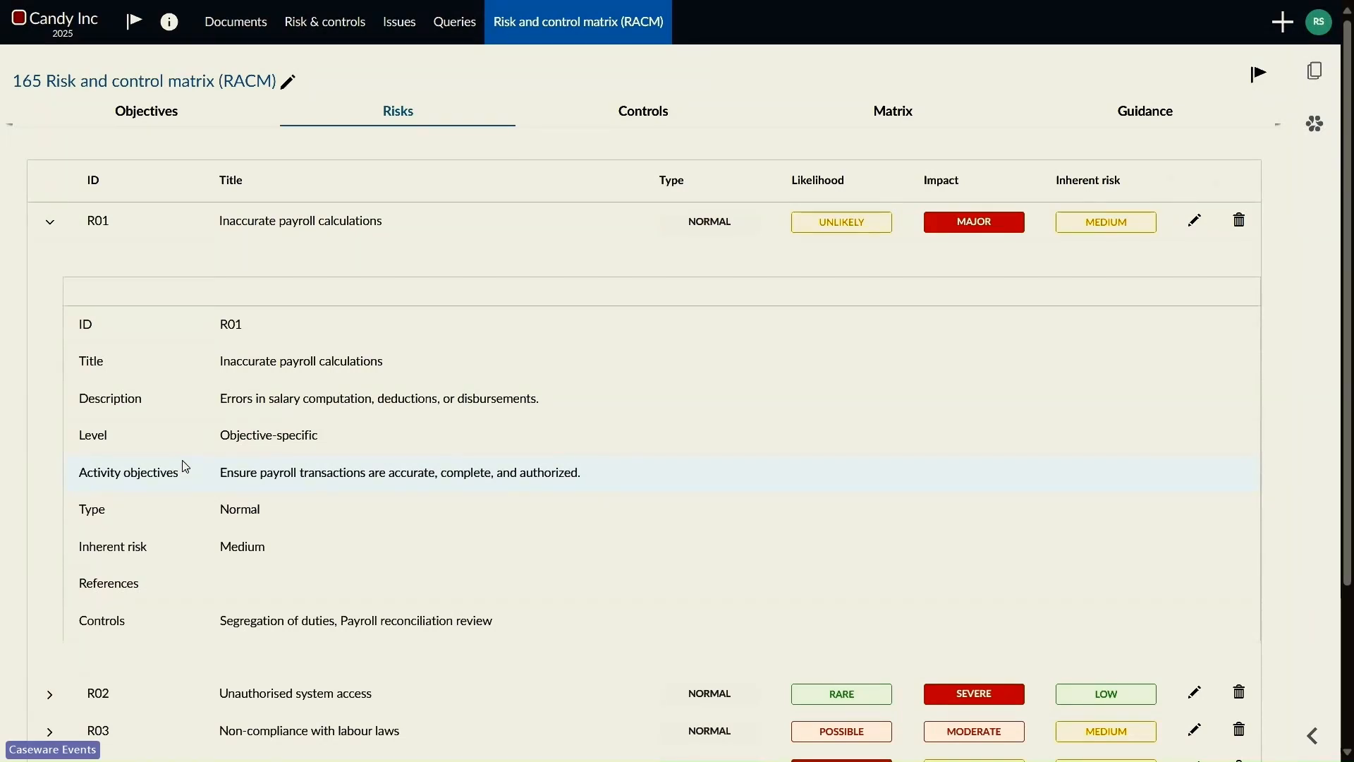
# Step: Create the normal, objective-specific risk "Delayed payroll processing" with a description, linked to the payroll transaction accuracy and third-party payroll provider oversight objectives
pyautogui.click(1287, 21)
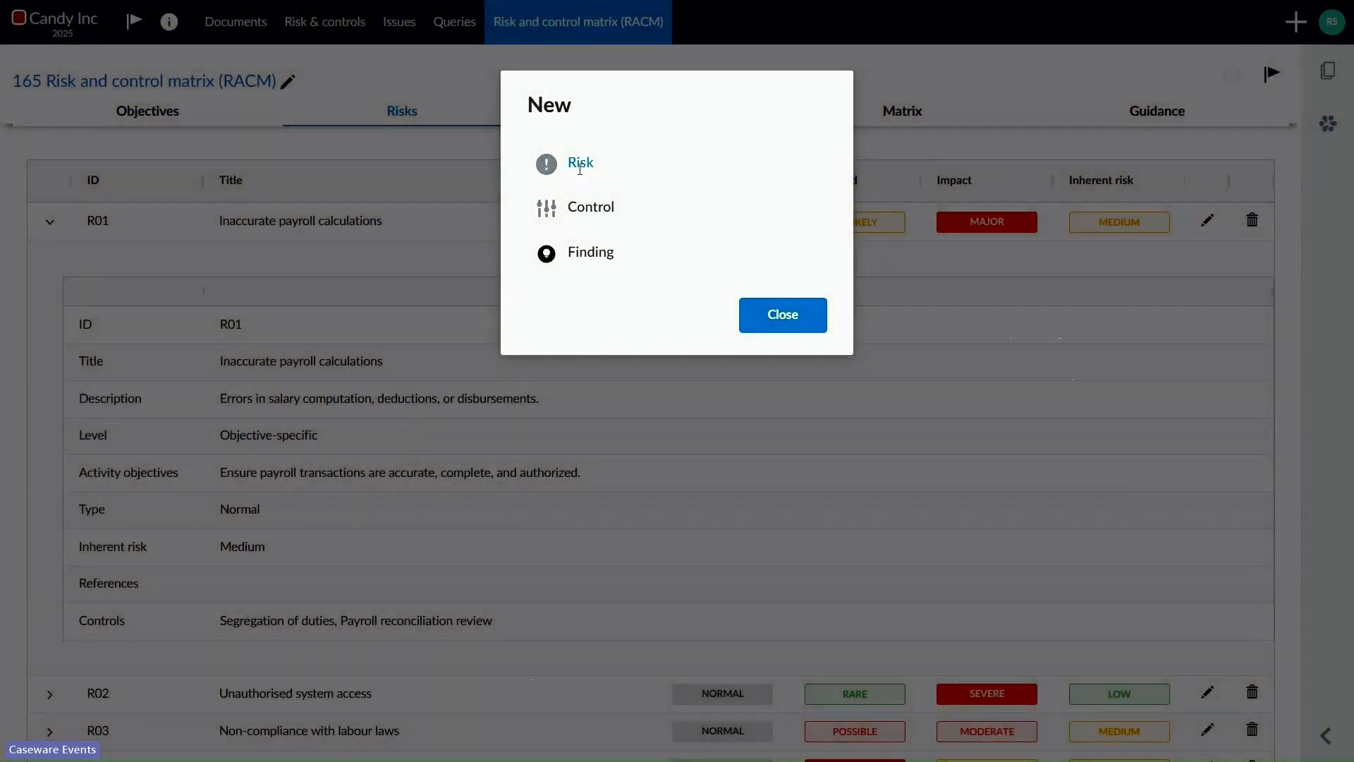
pyautogui.click(580, 165)
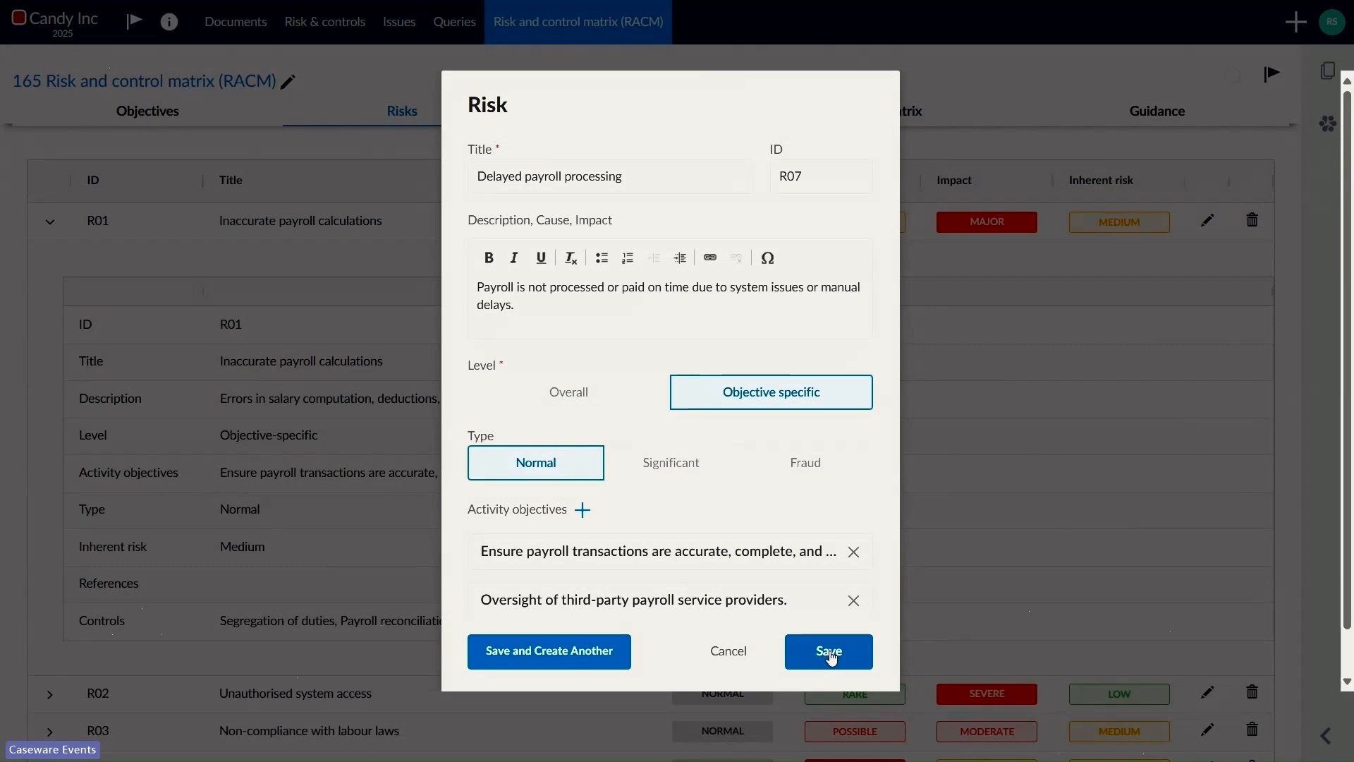
pyautogui.click(831, 652)
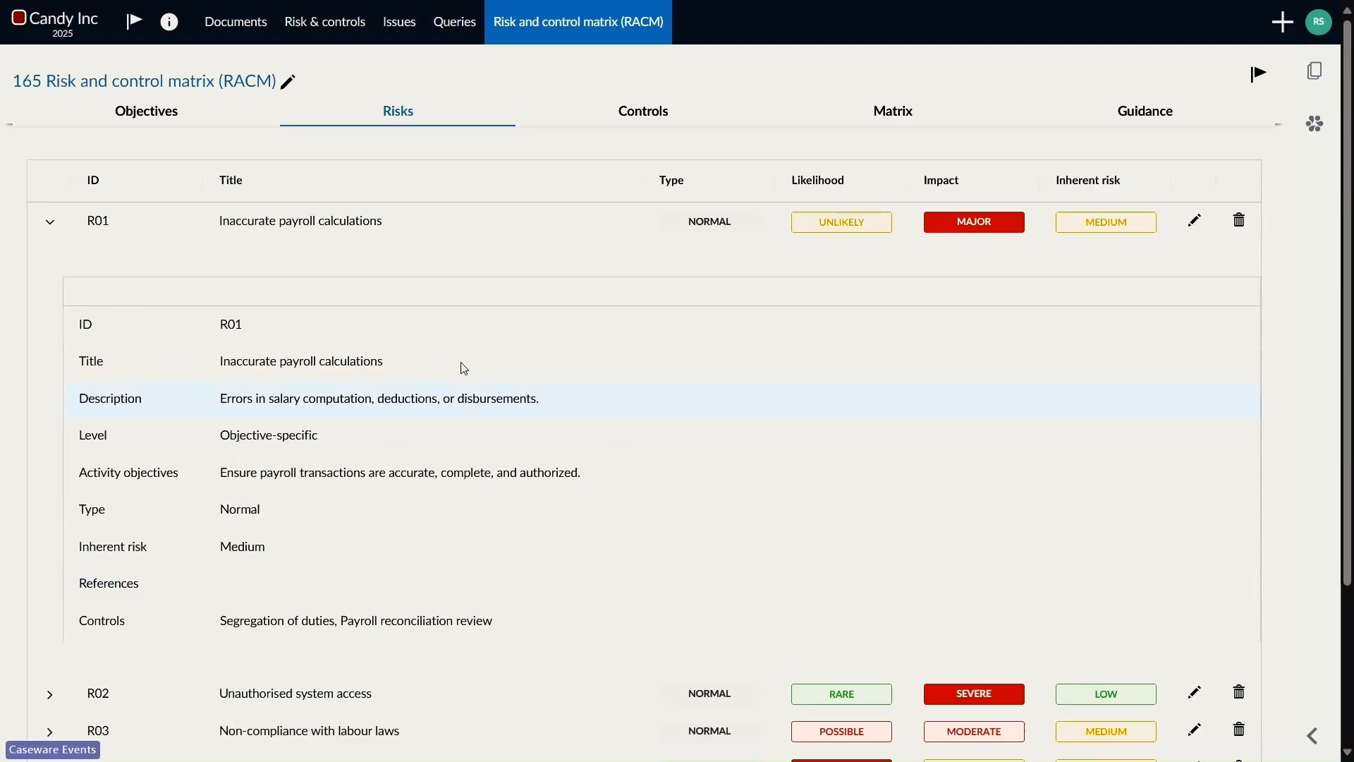
# Step: Rate the Delayed payroll processing risk with likelihood Possible and impact Moderate, and link the controls Payroll reconciliation review and Vendor SLA monitoring
pyautogui.click(49, 227)
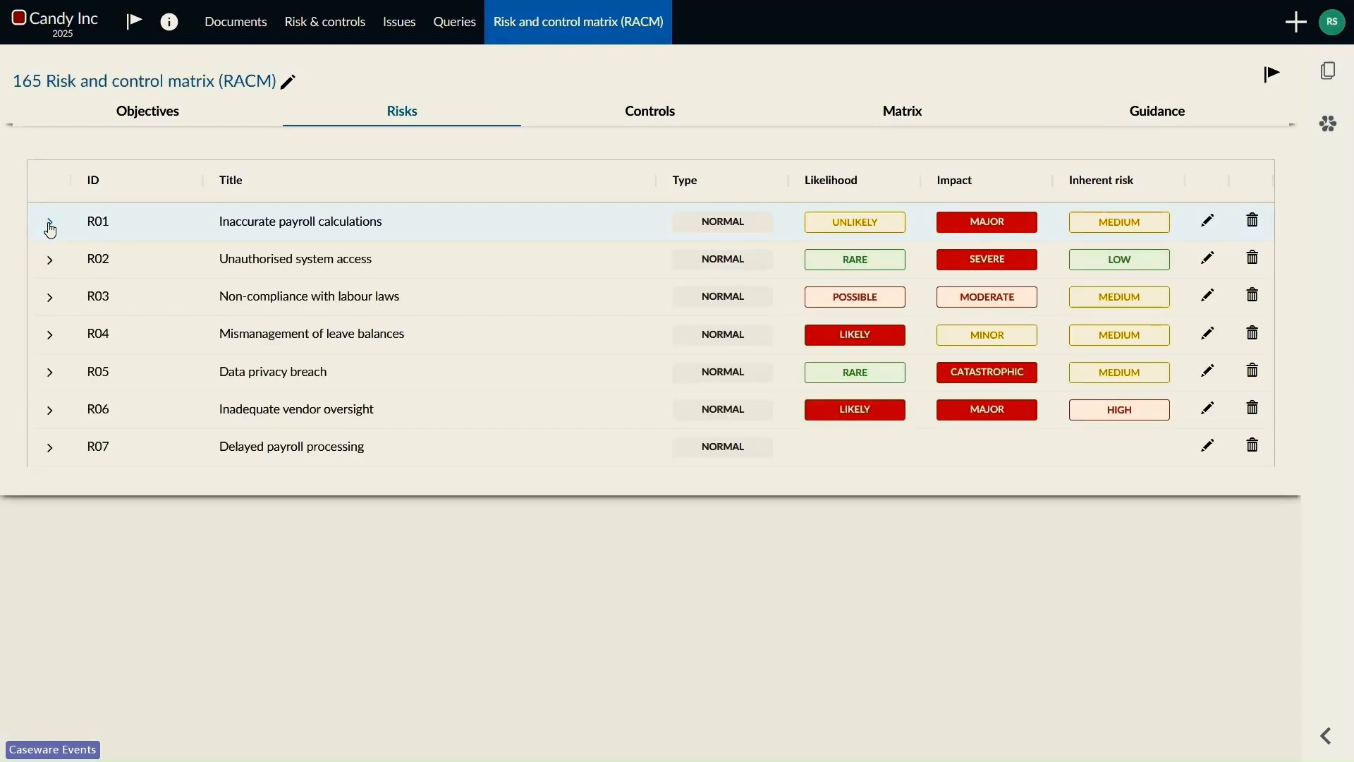
pyautogui.click(1207, 449)
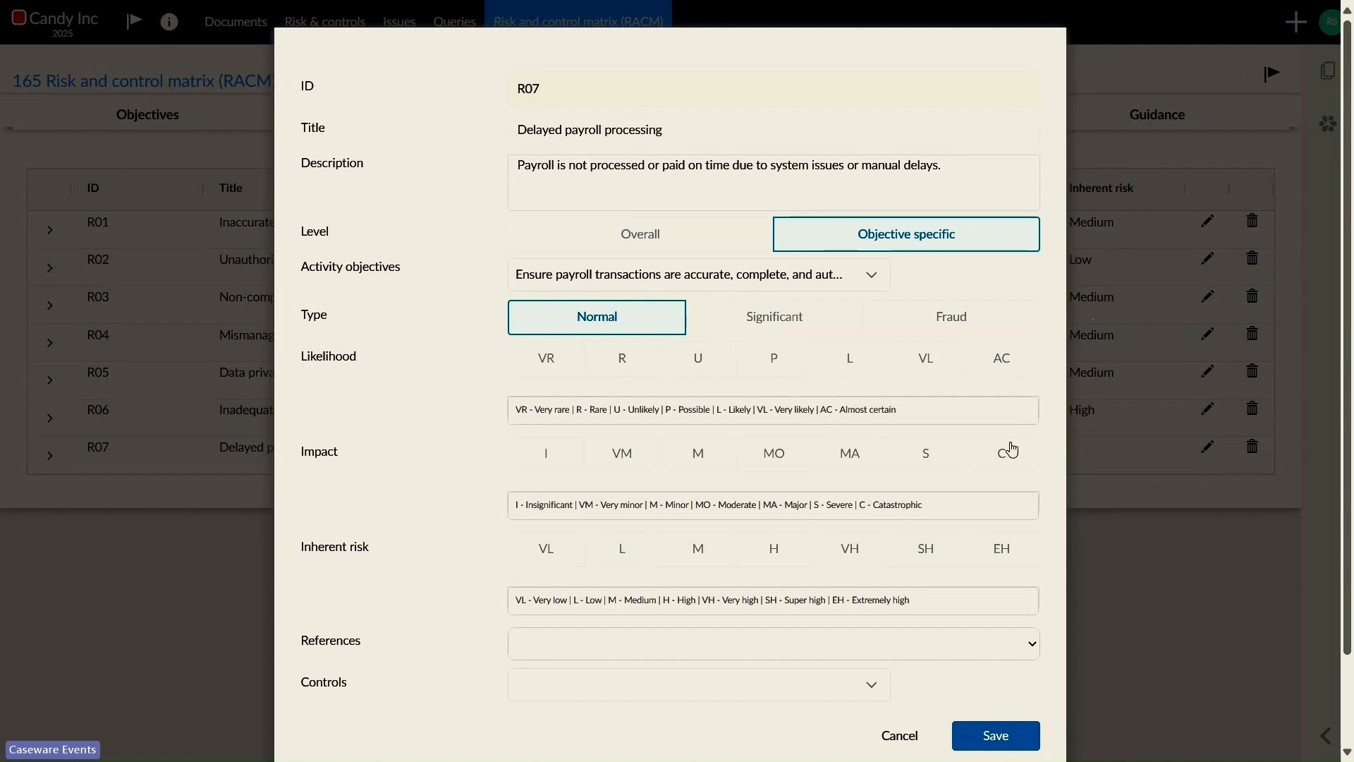
pyautogui.click(749, 367)
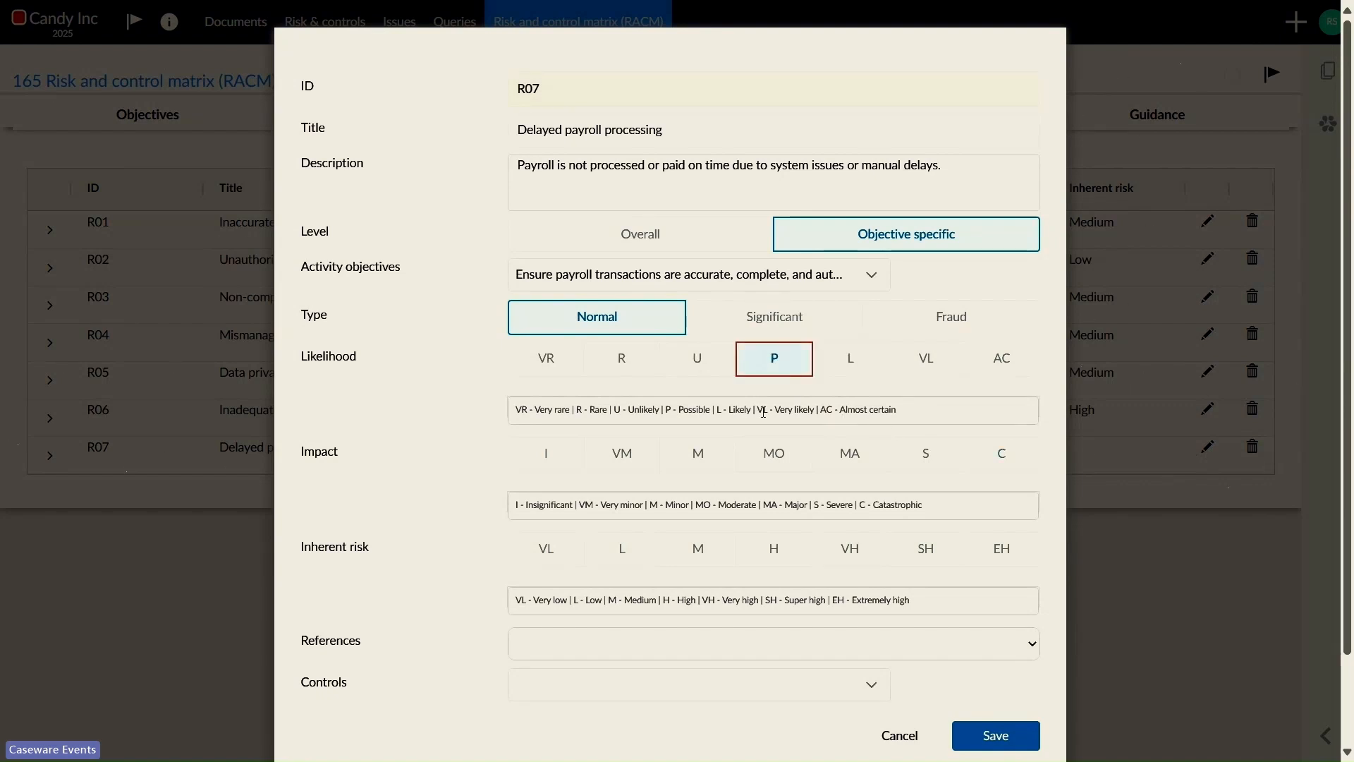
pyautogui.click(774, 453)
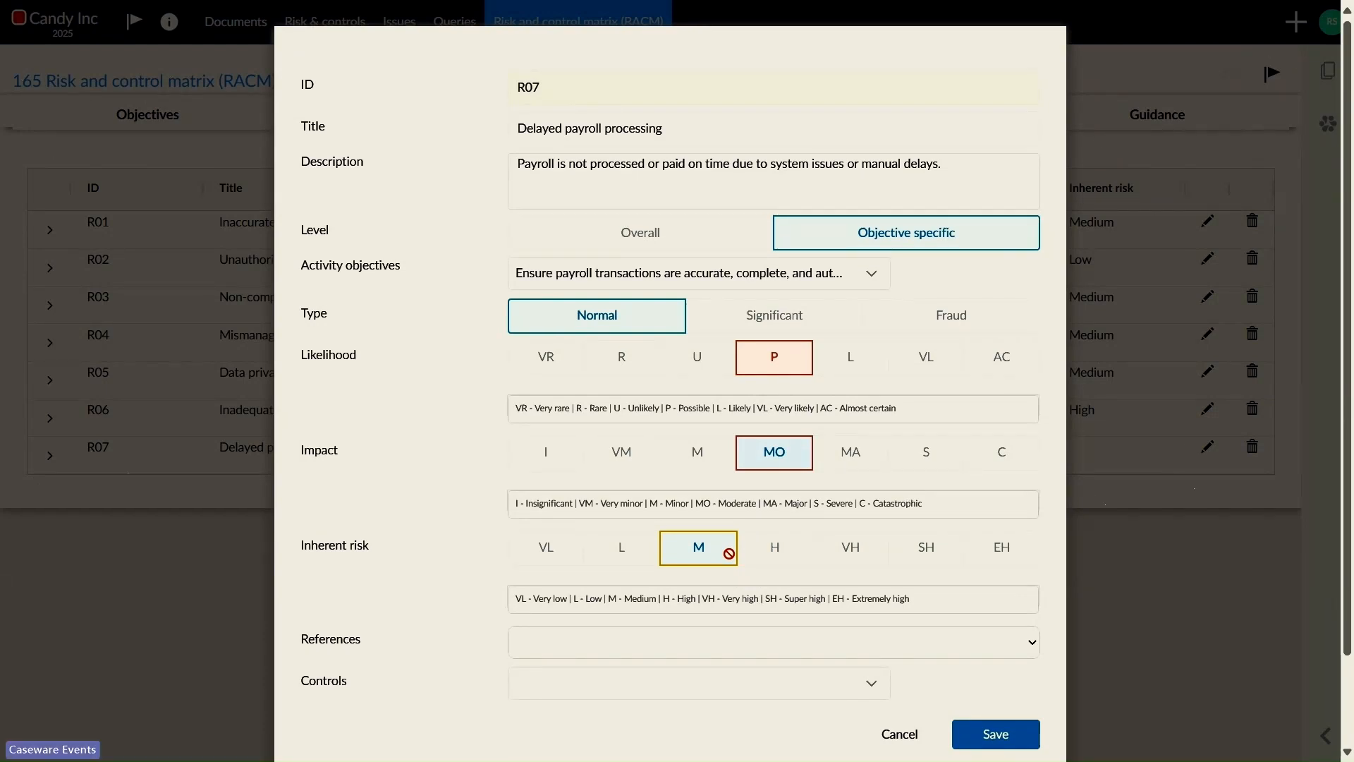
pyautogui.scroll(-1, 728, 553)
pyautogui.click(723, 623)
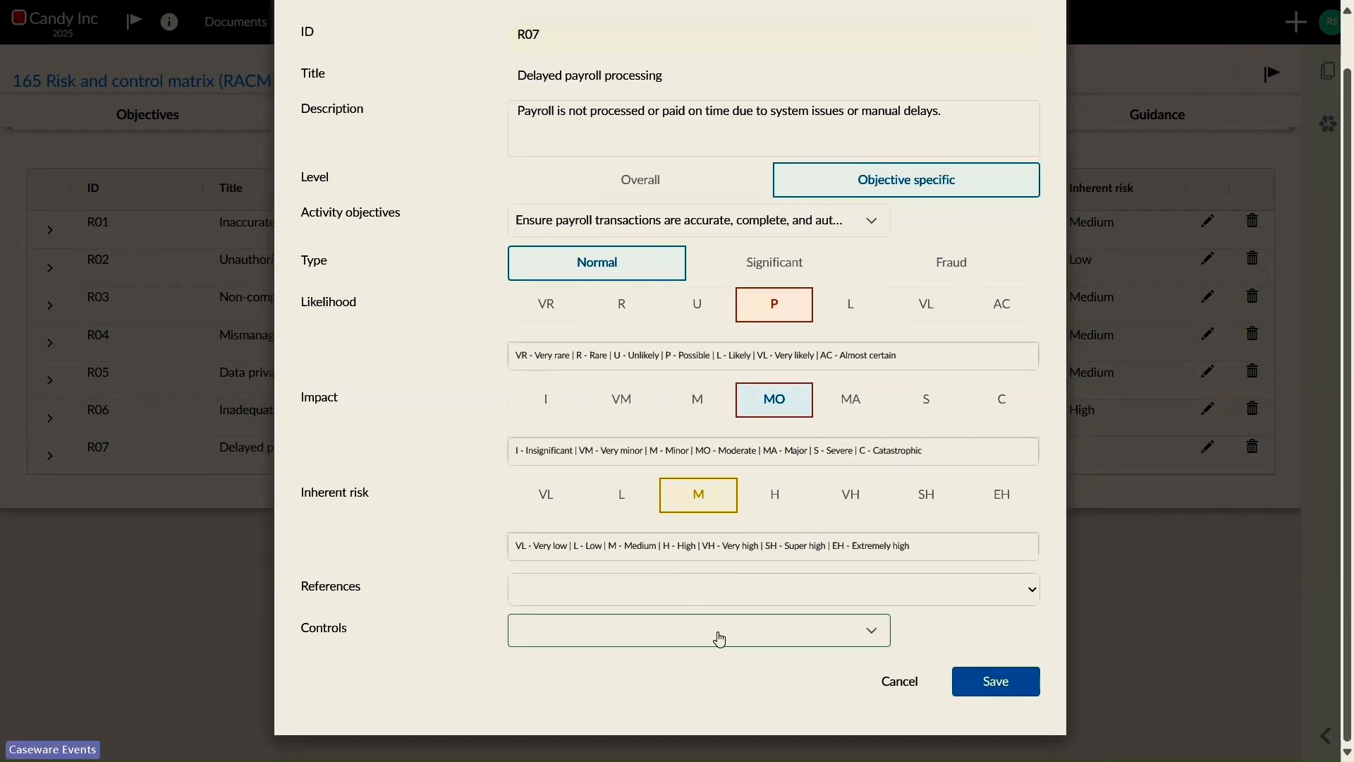
pyautogui.click(997, 682)
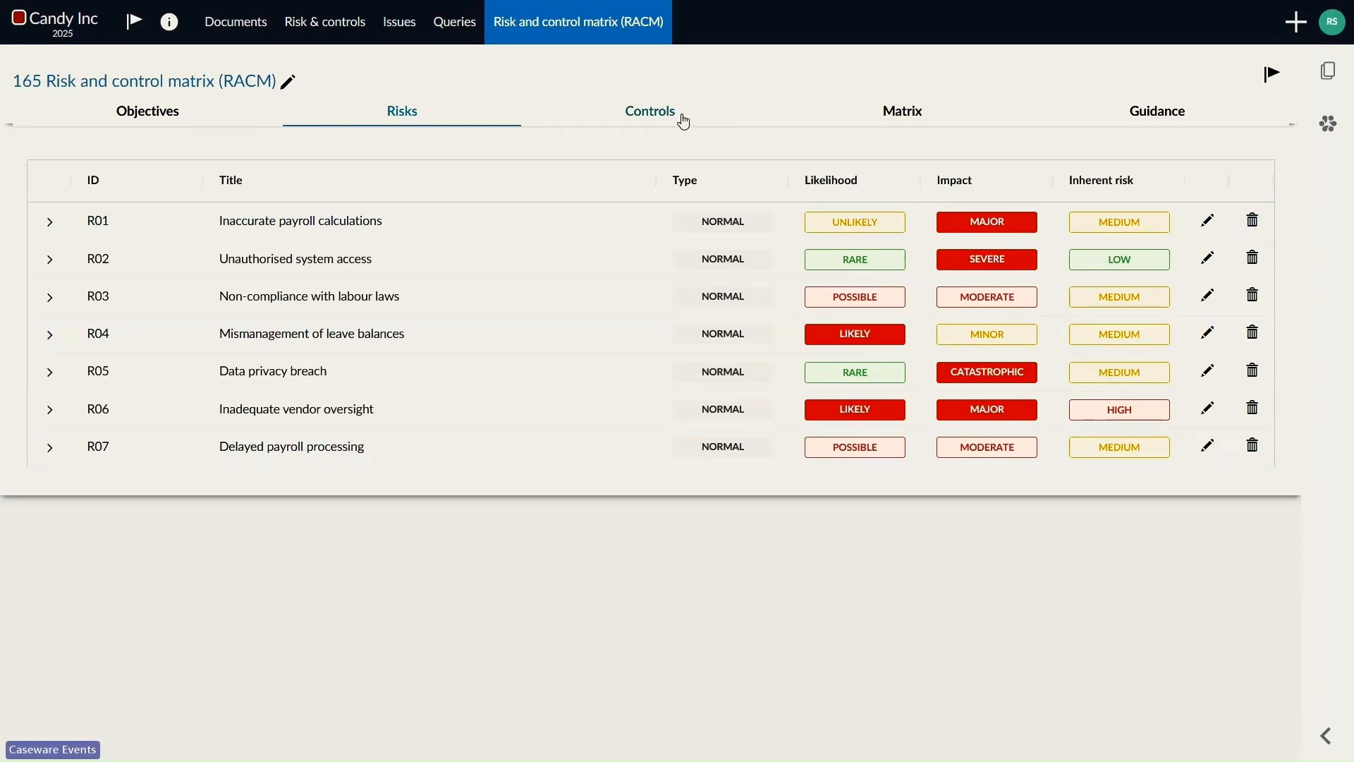
# Step: Review the controls list and the matrix, and set the control effectiveness of Delayed payroll processing to Adequate
pyautogui.click(650, 122)
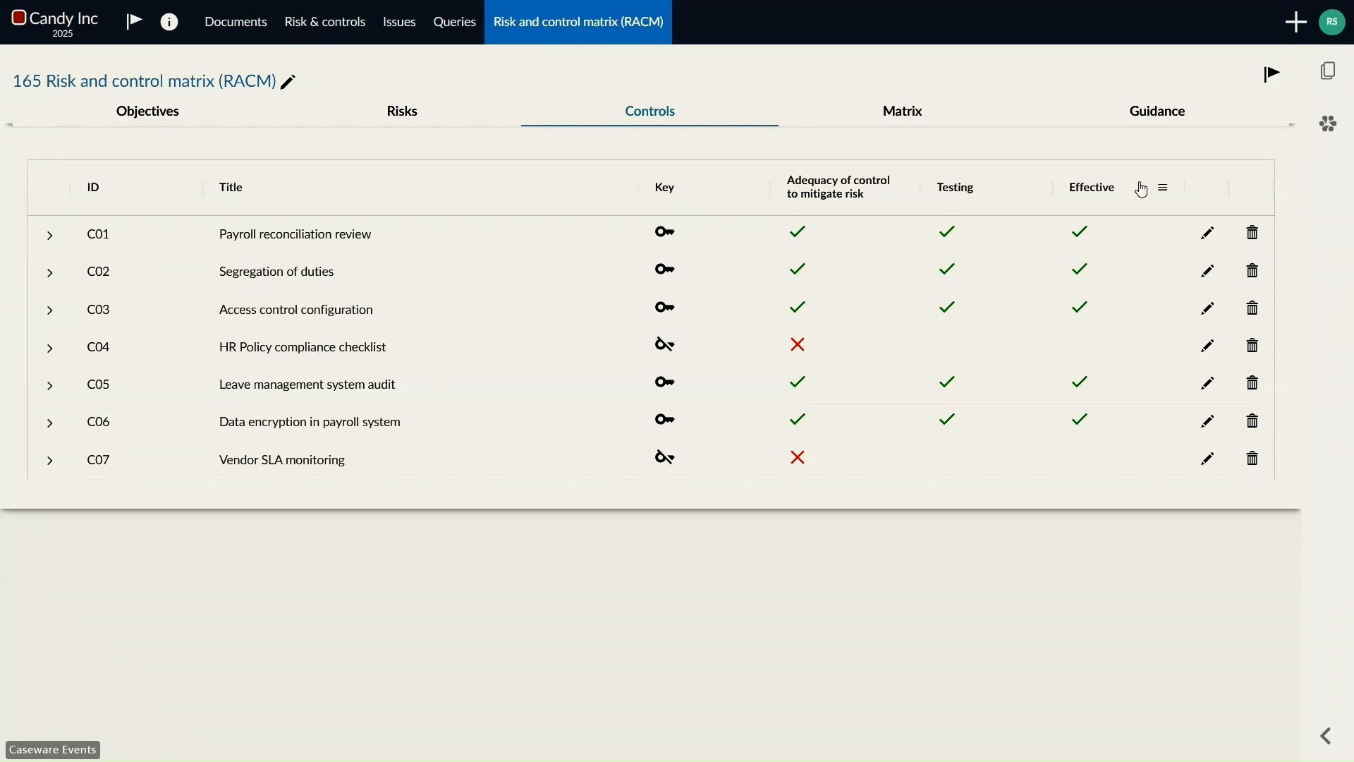
pyautogui.click(910, 113)
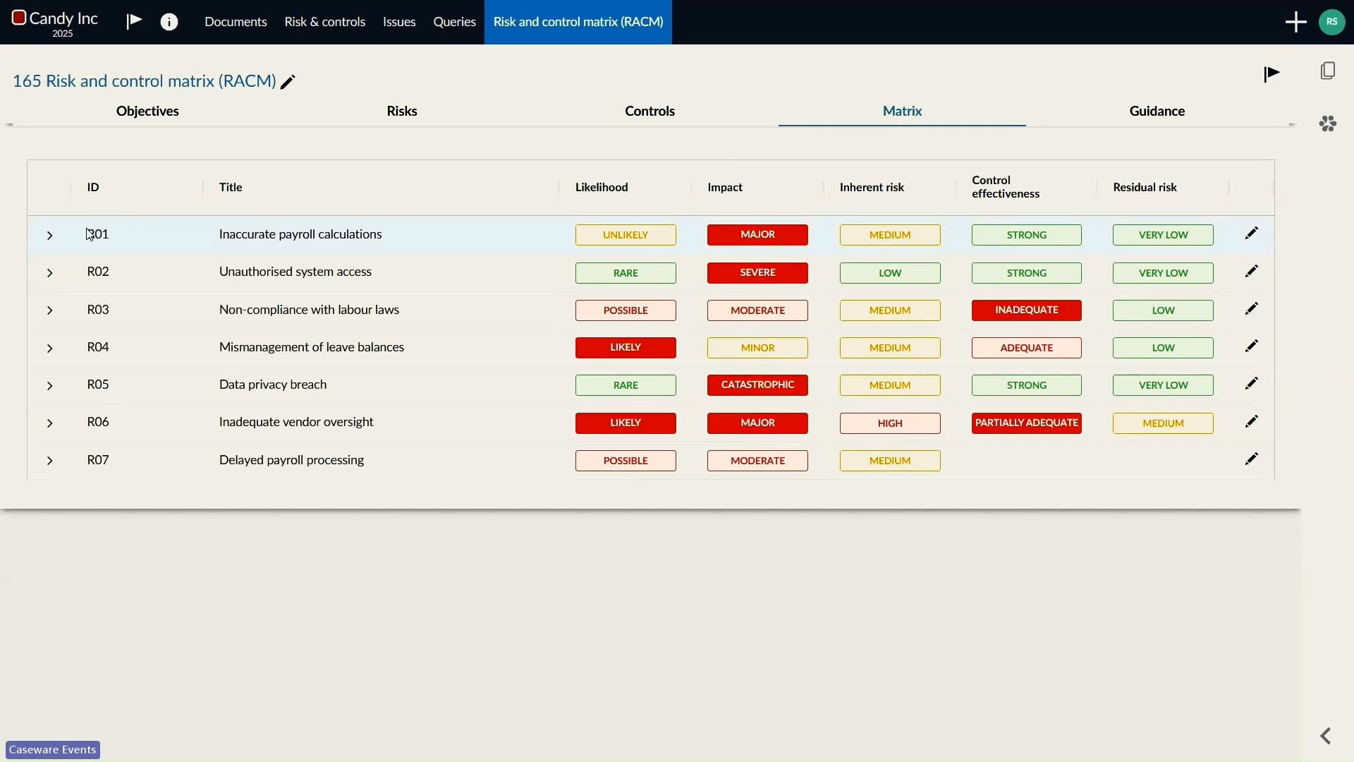
pyautogui.click(48, 468)
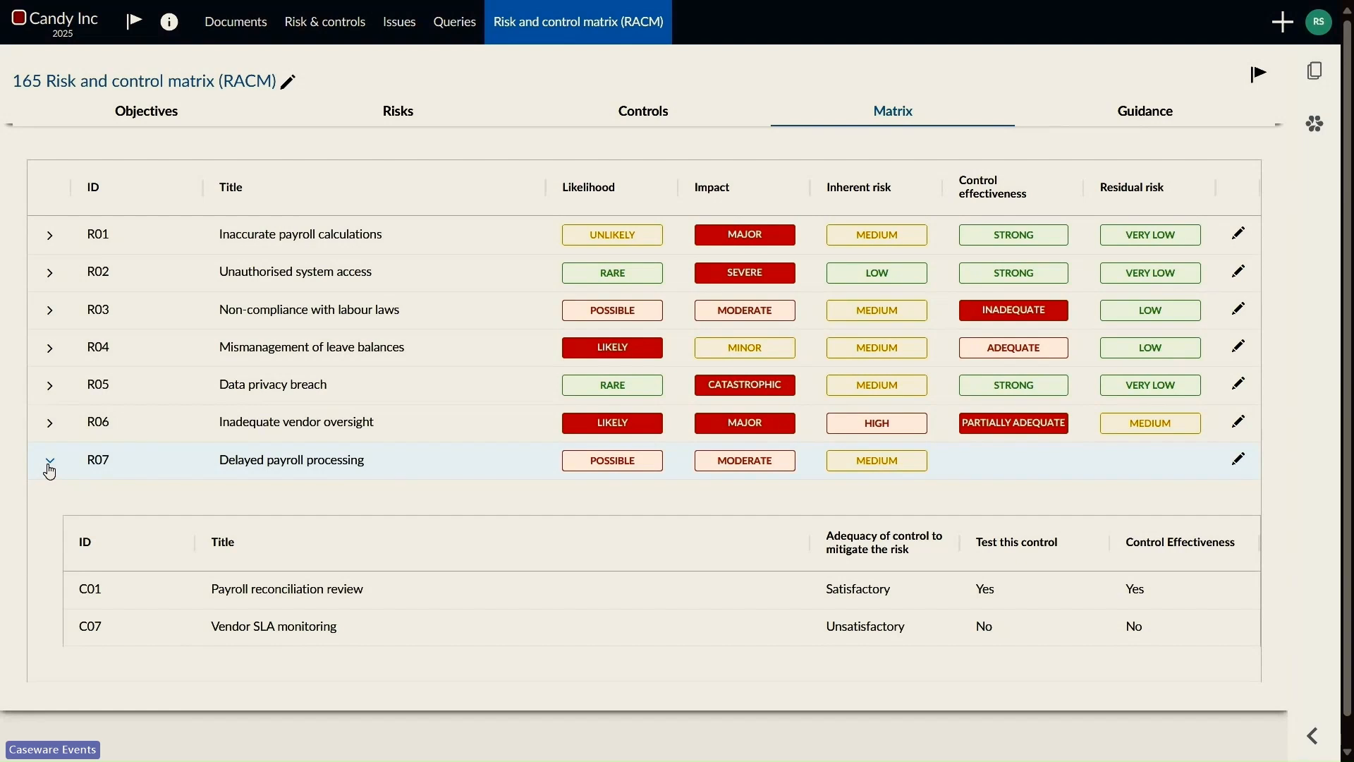
pyautogui.click(1239, 461)
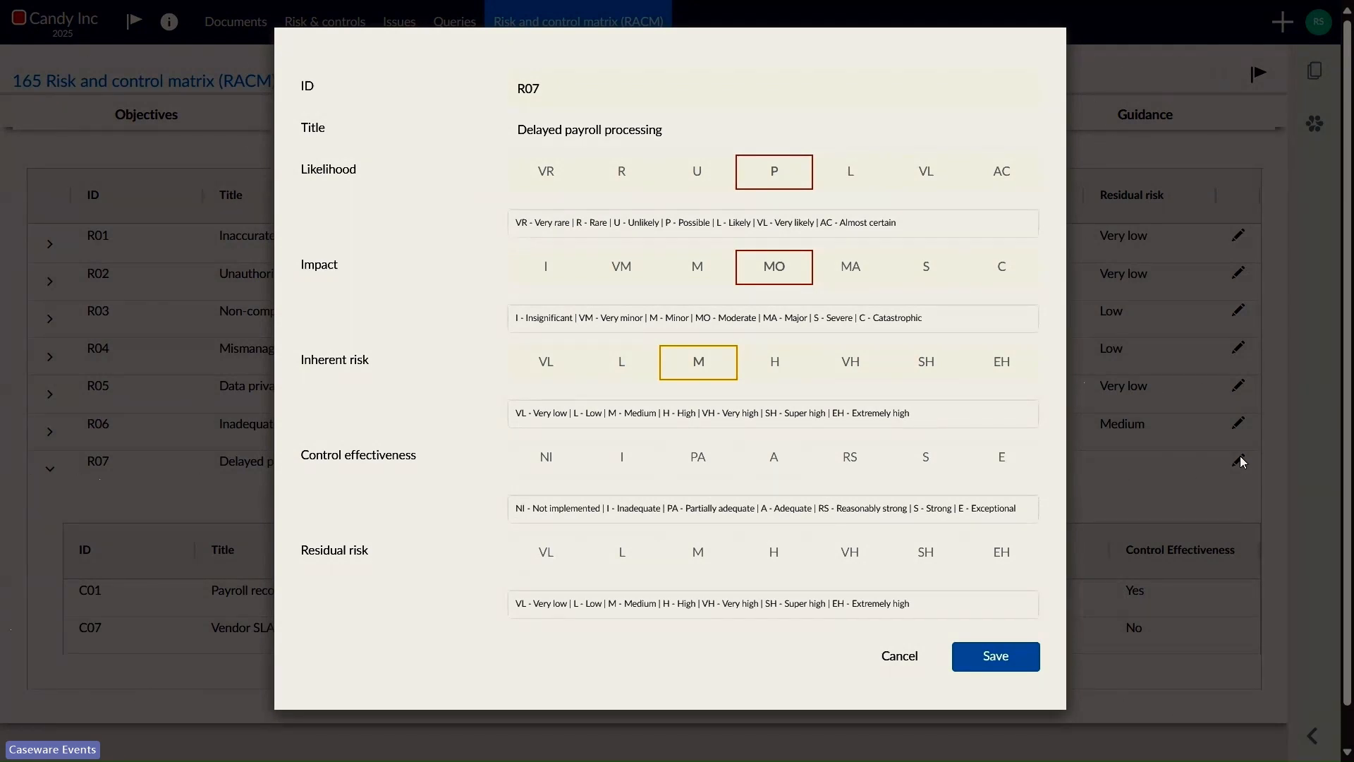
pyautogui.click(767, 462)
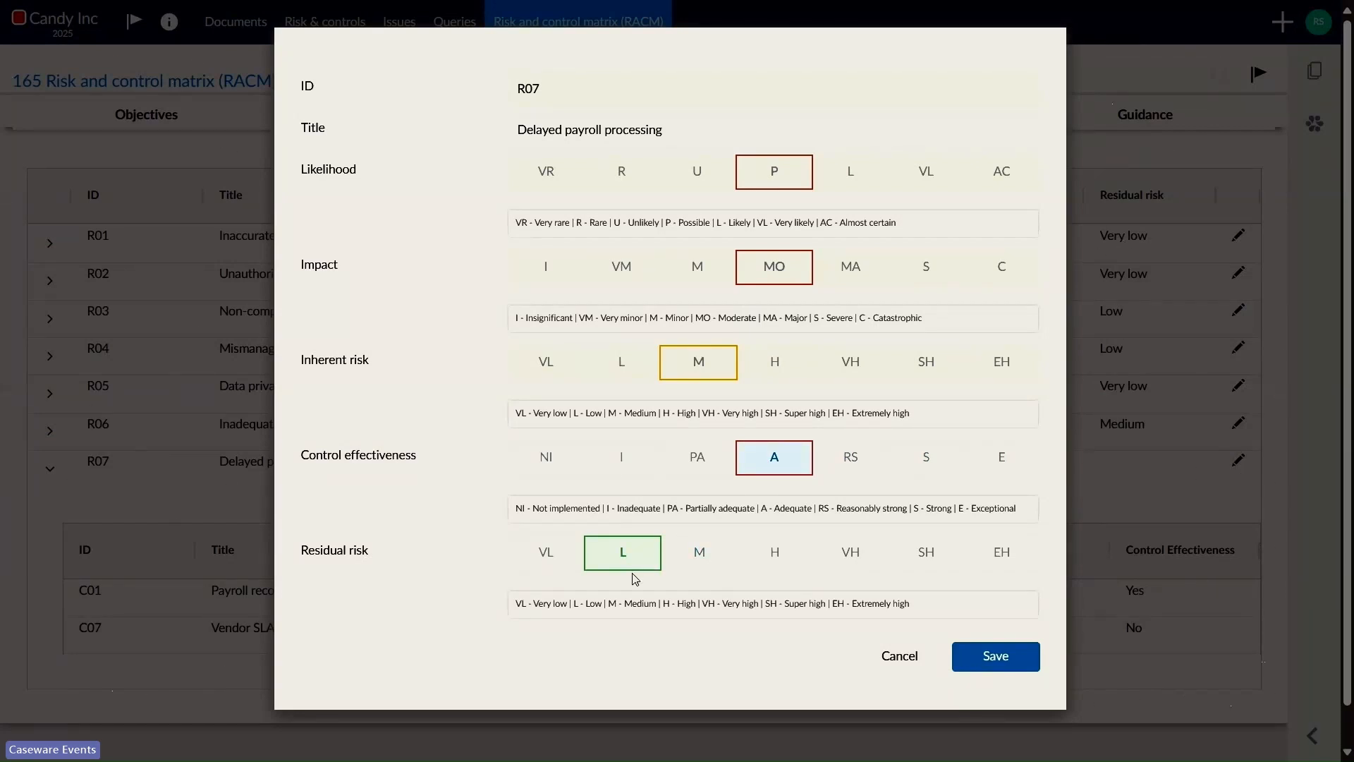
pyautogui.click(1013, 666)
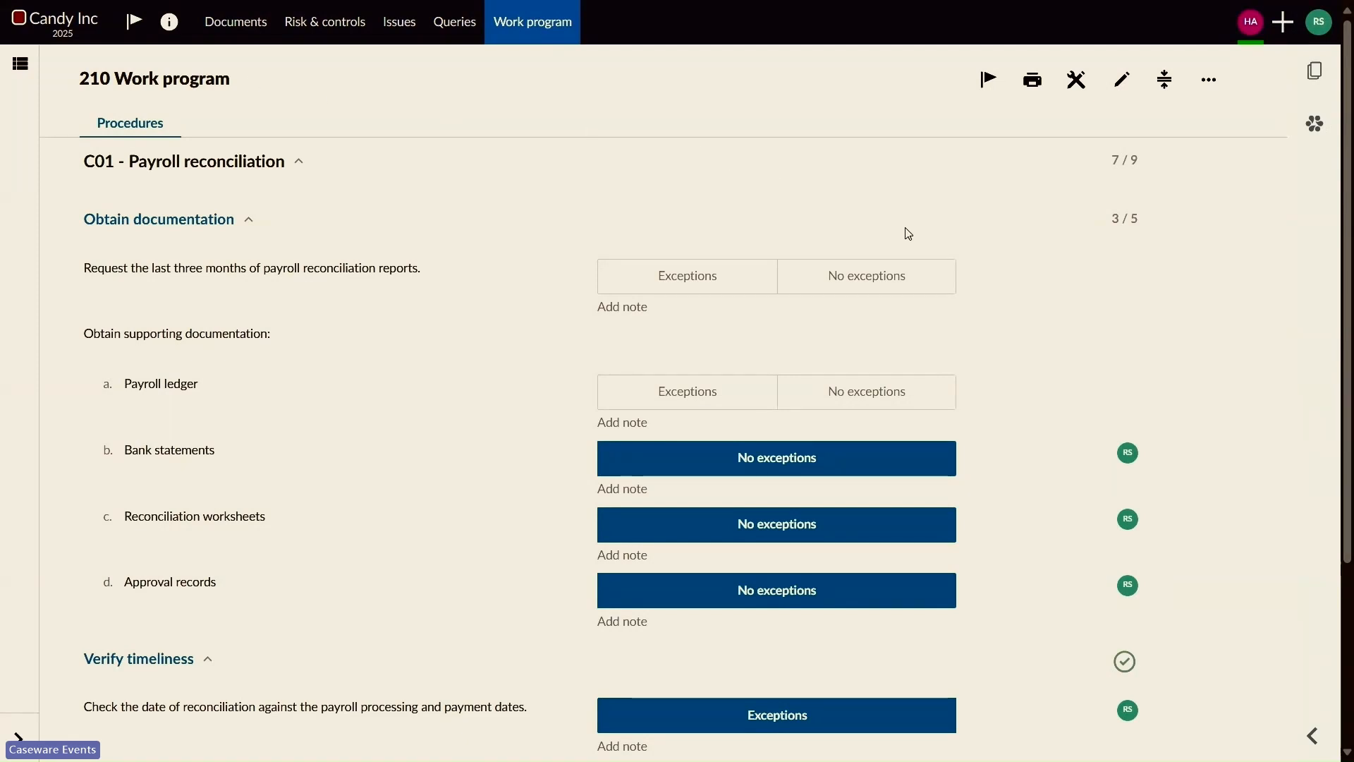
# Step: Add a Goes to reference to 210.1 Payroll reconciliations on the procedure requesting the last three months of payroll reconciliation reports
pyautogui.moveTo(984, 271)
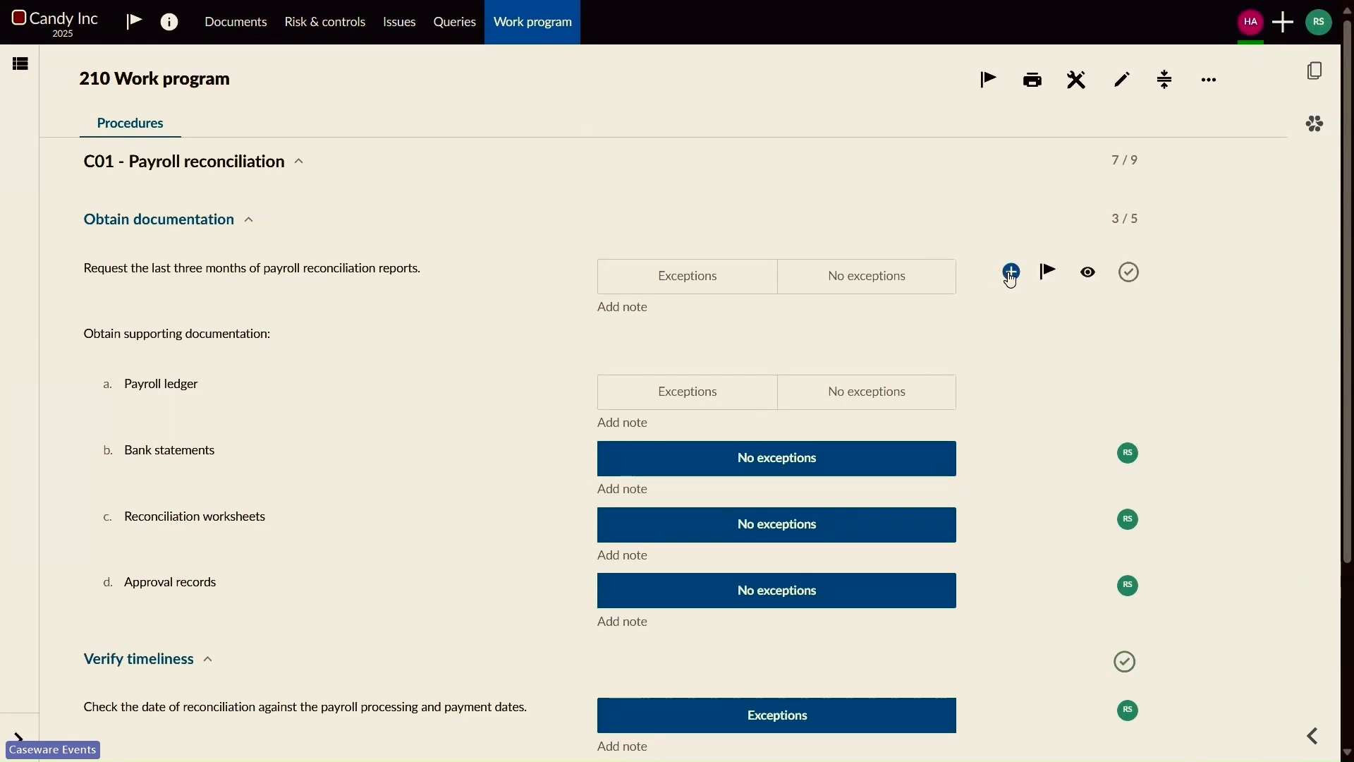
pyautogui.click(1012, 274)
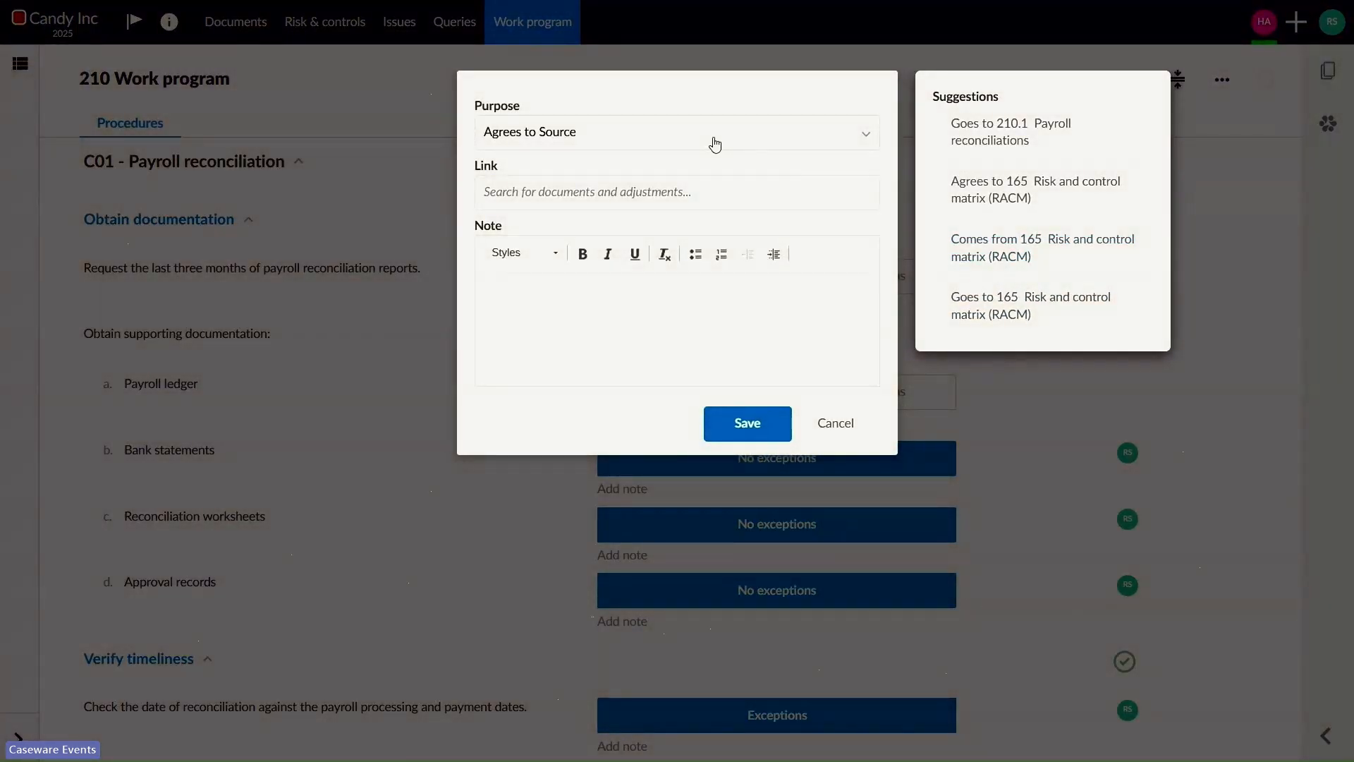
pyautogui.click(715, 145)
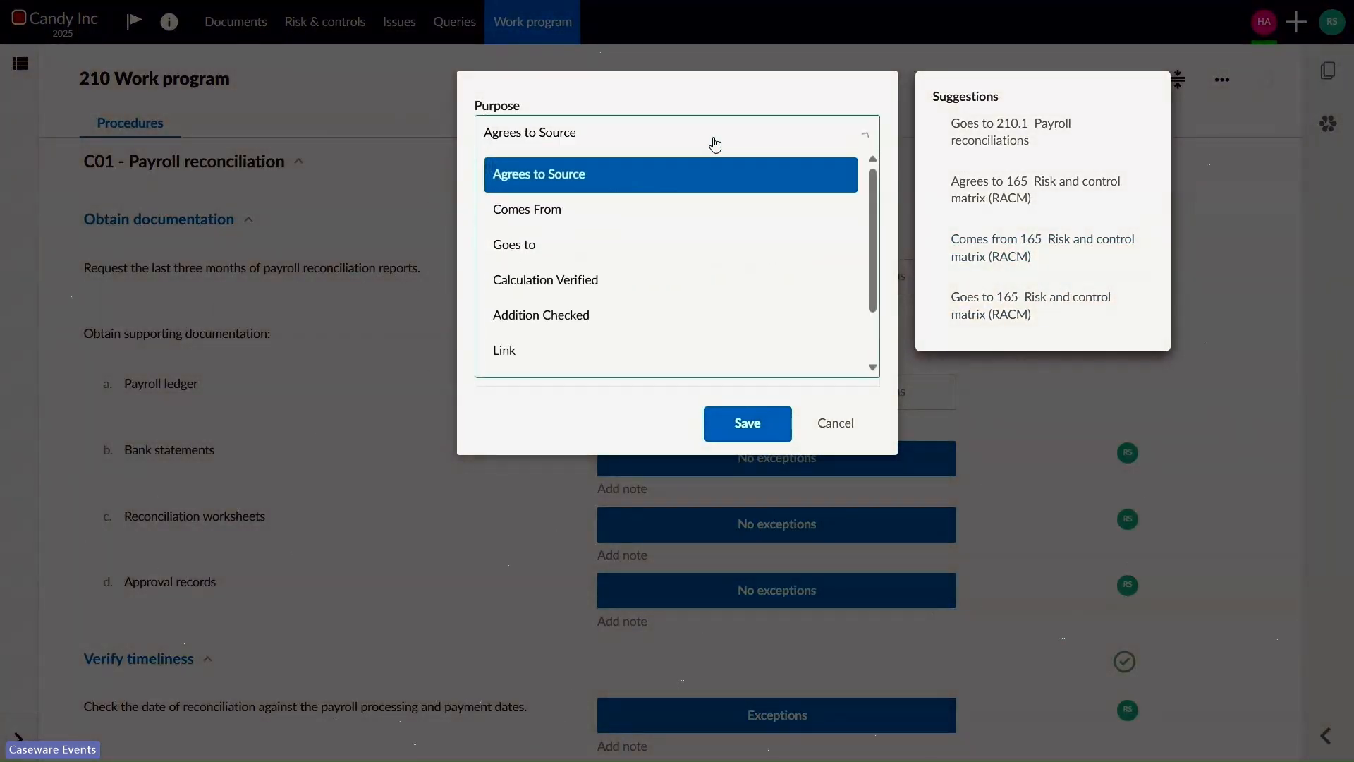
pyautogui.click(672, 254)
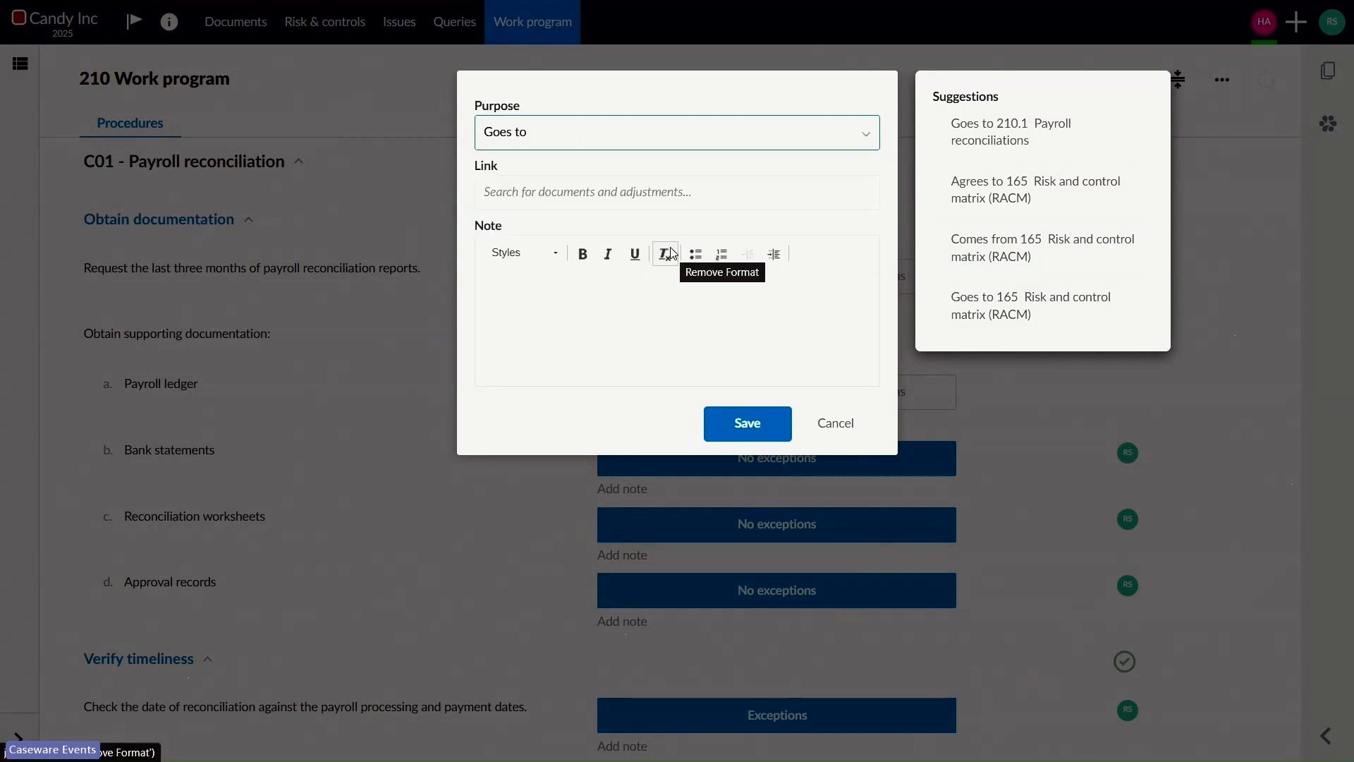
pyautogui.click(644, 192)
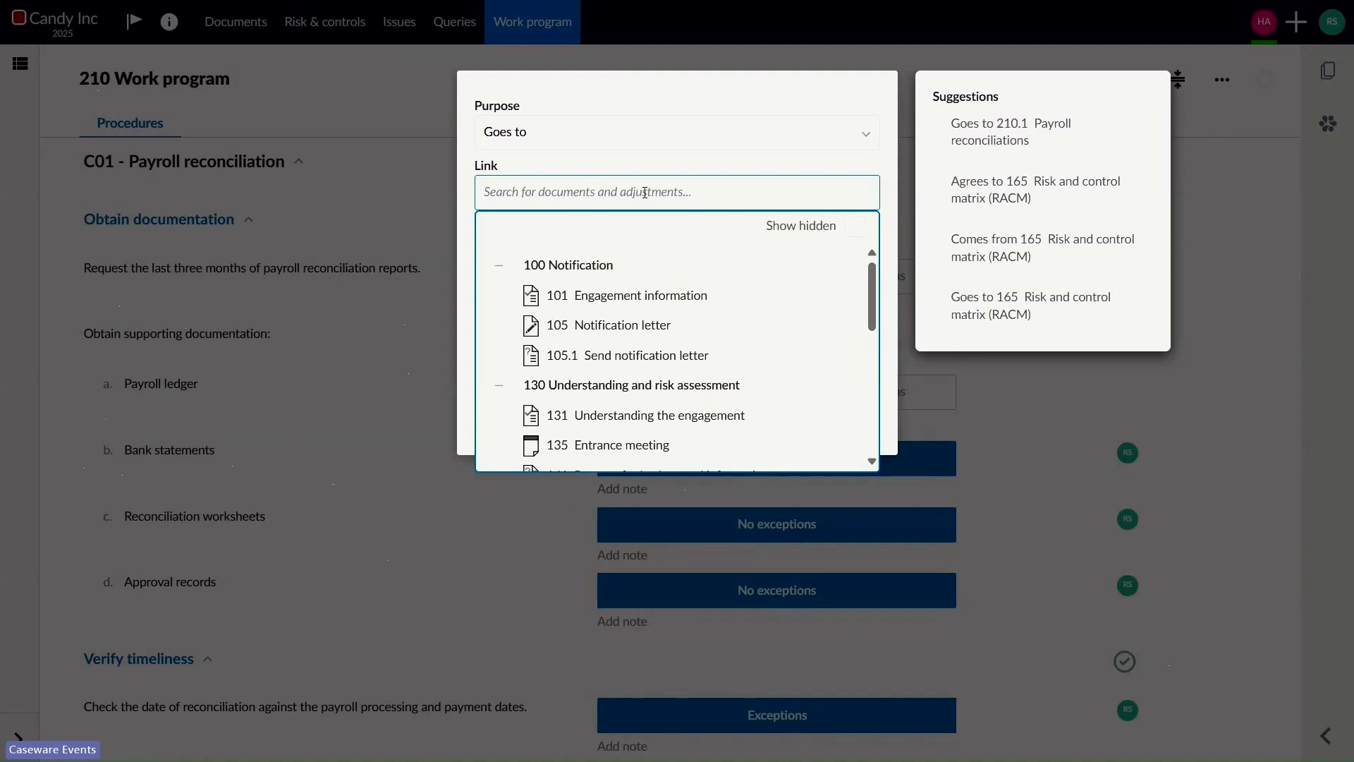
pyautogui.write('210.1  Payroll reconciliations')
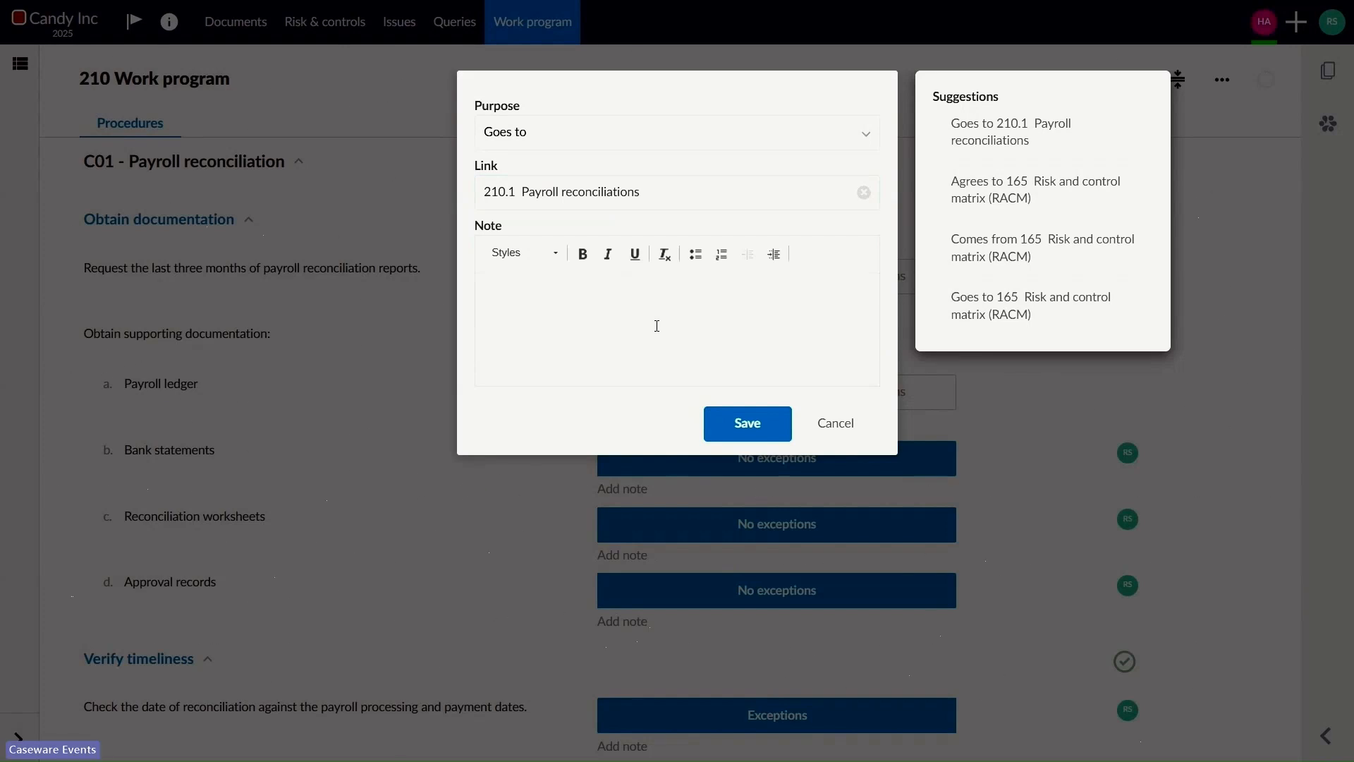
pyautogui.click(747, 423)
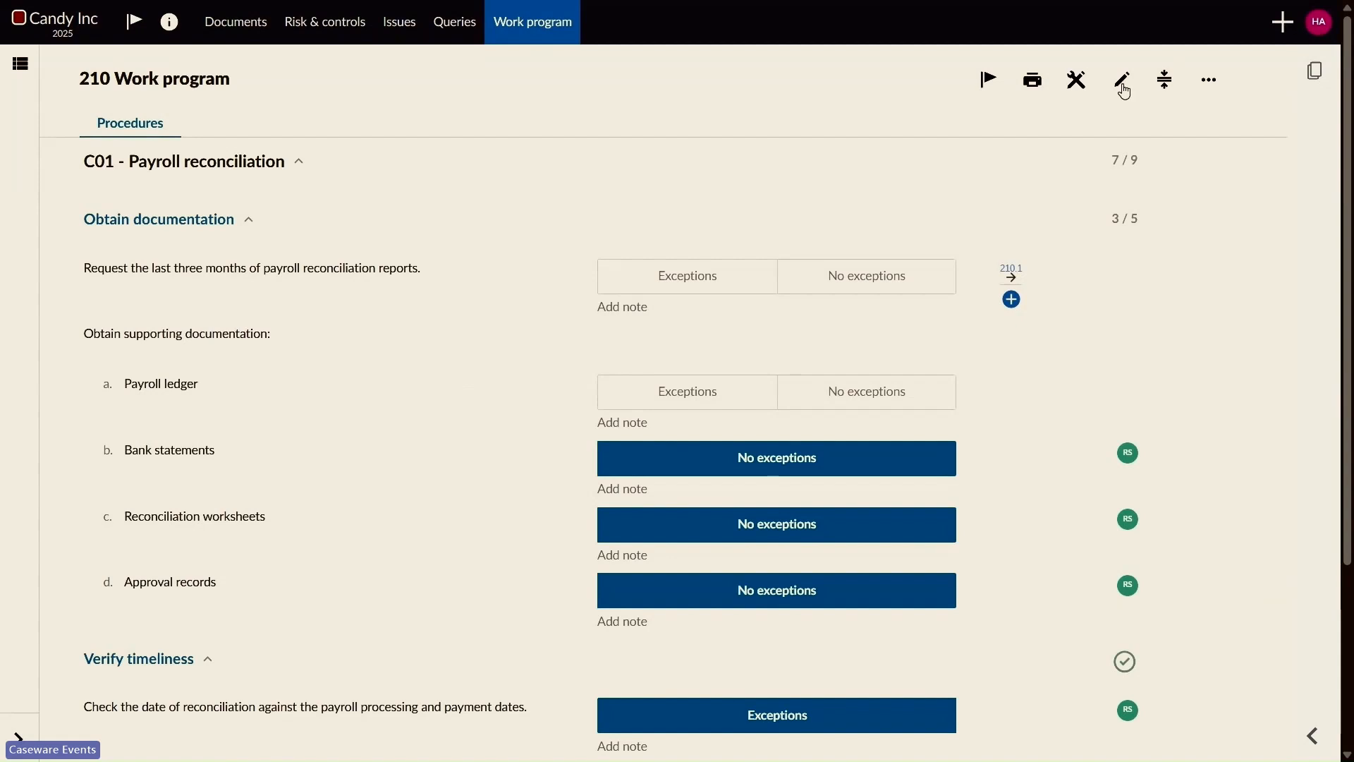
# Step: Use the review tools to flag the work program procedures with a missing sign-off
pyautogui.click(1078, 91)
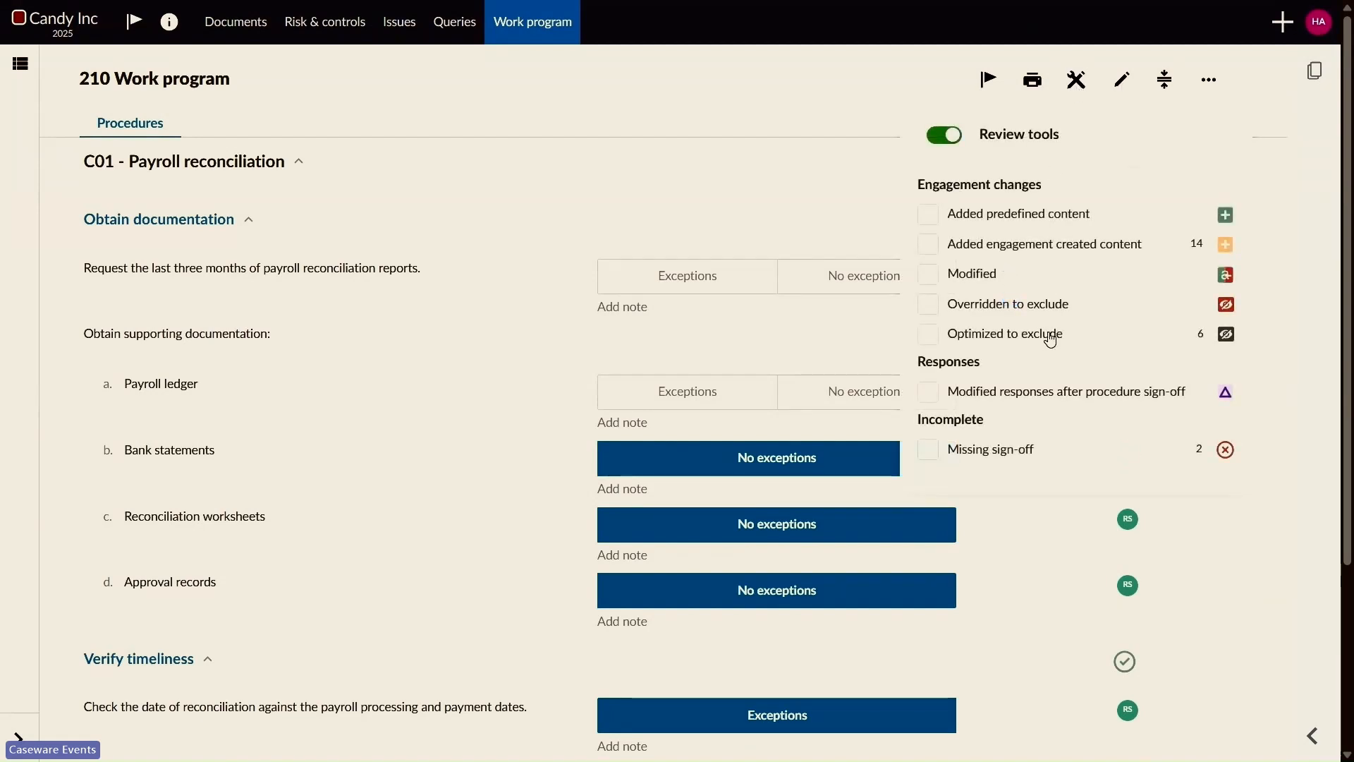
pyautogui.click(1011, 462)
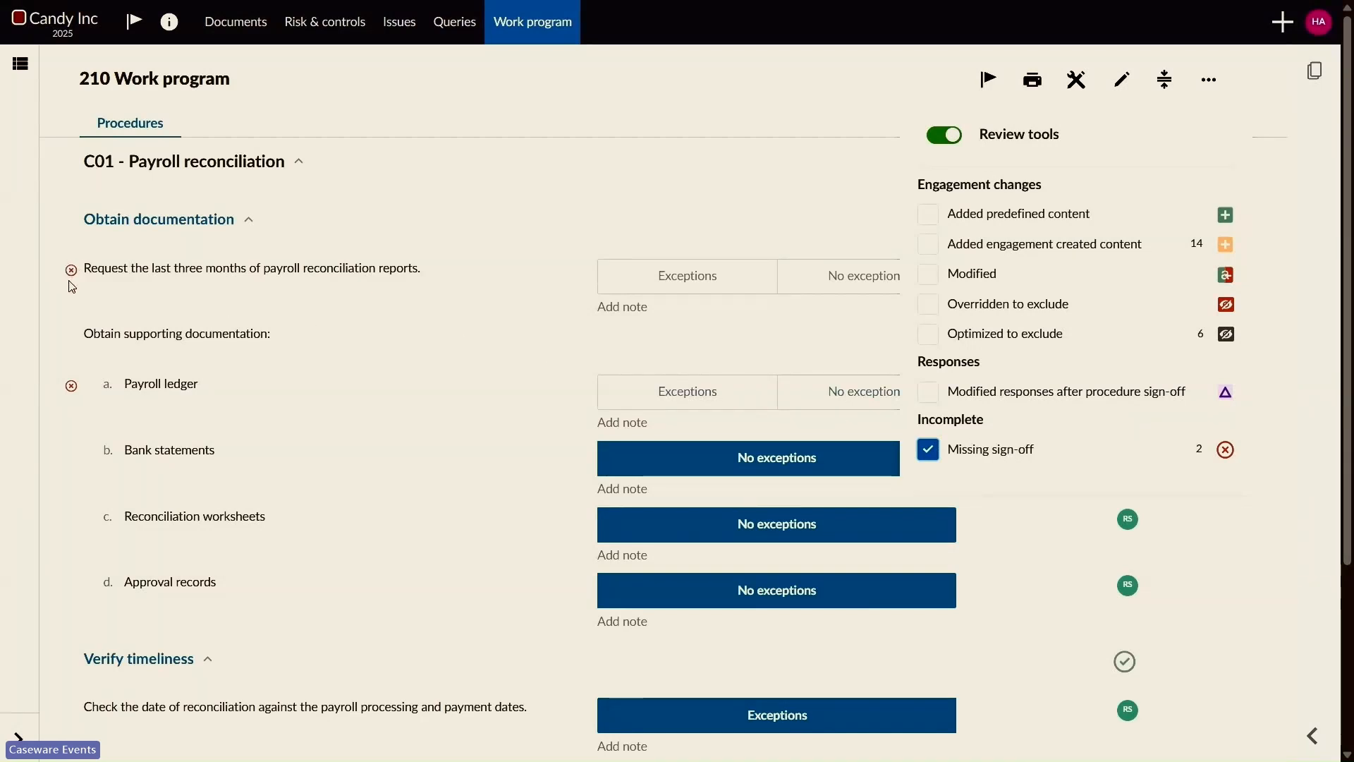
pyautogui.click(74, 395)
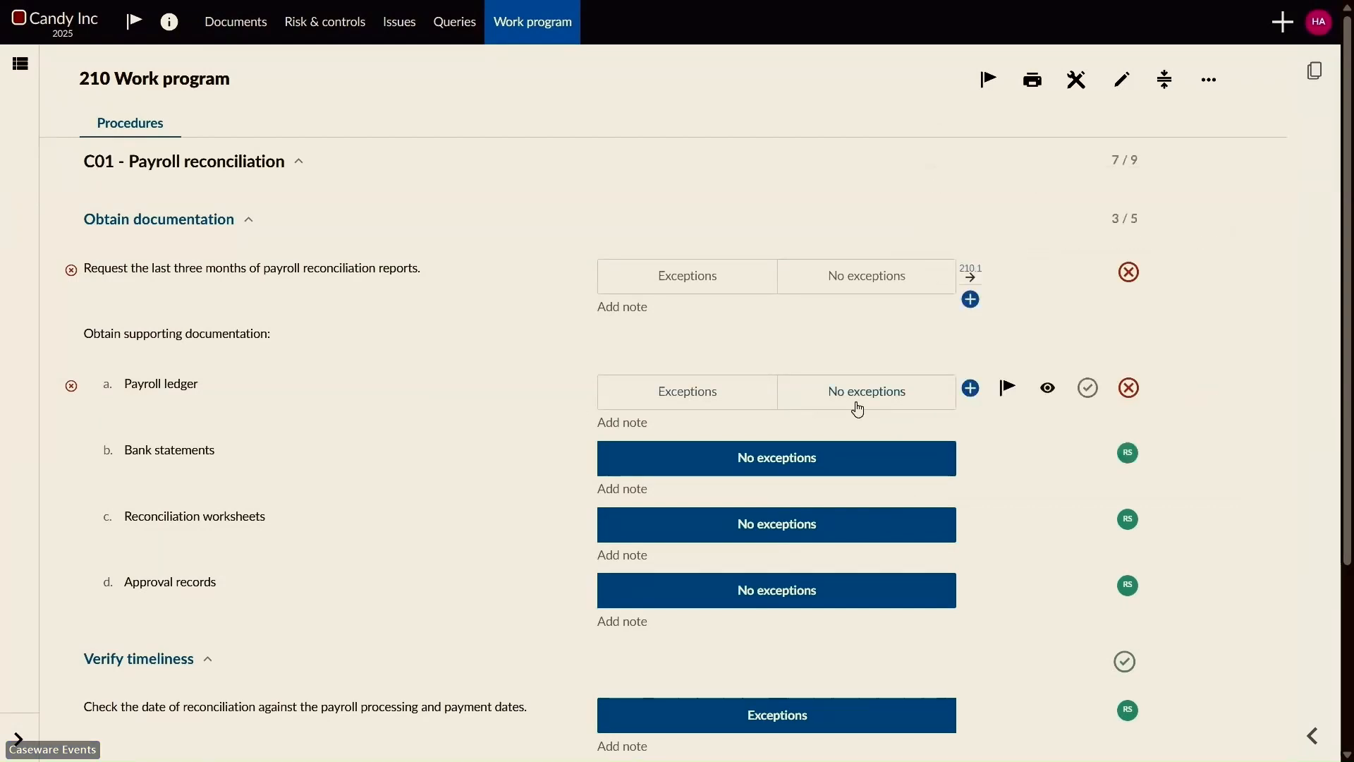
# Step: Create a To do issue on the Payroll ledger procedure, mentioning the responsible team member with the text "Please complete this procedure."
pyautogui.click(1008, 399)
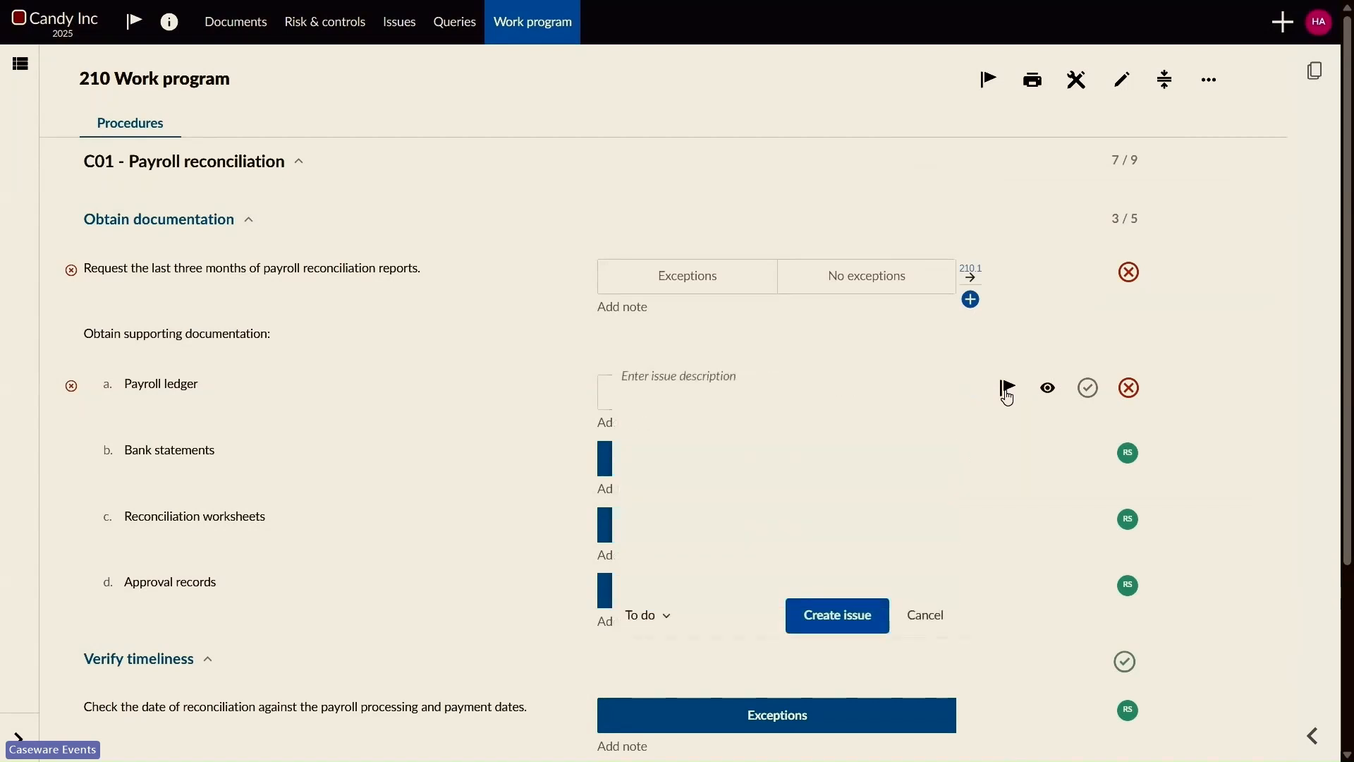
pyautogui.click(832, 397)
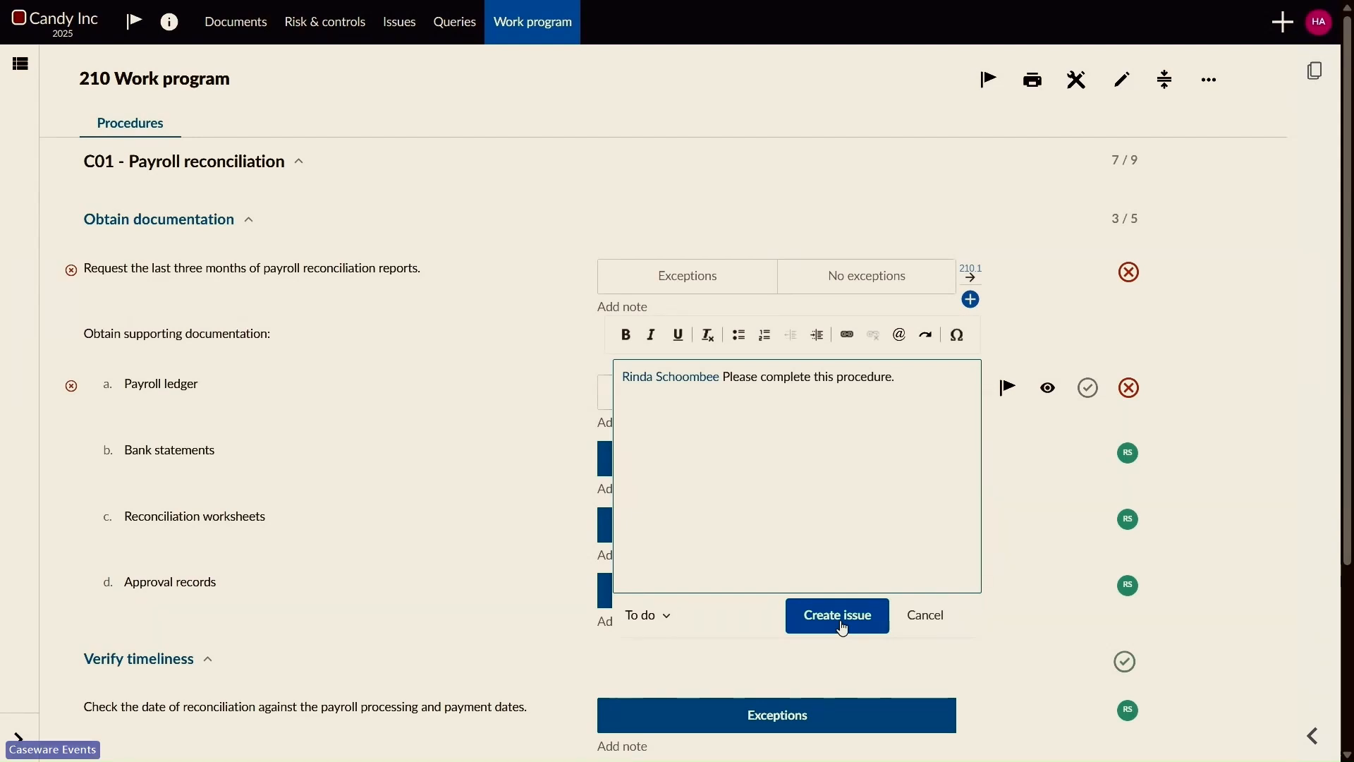
pyautogui.click(843, 627)
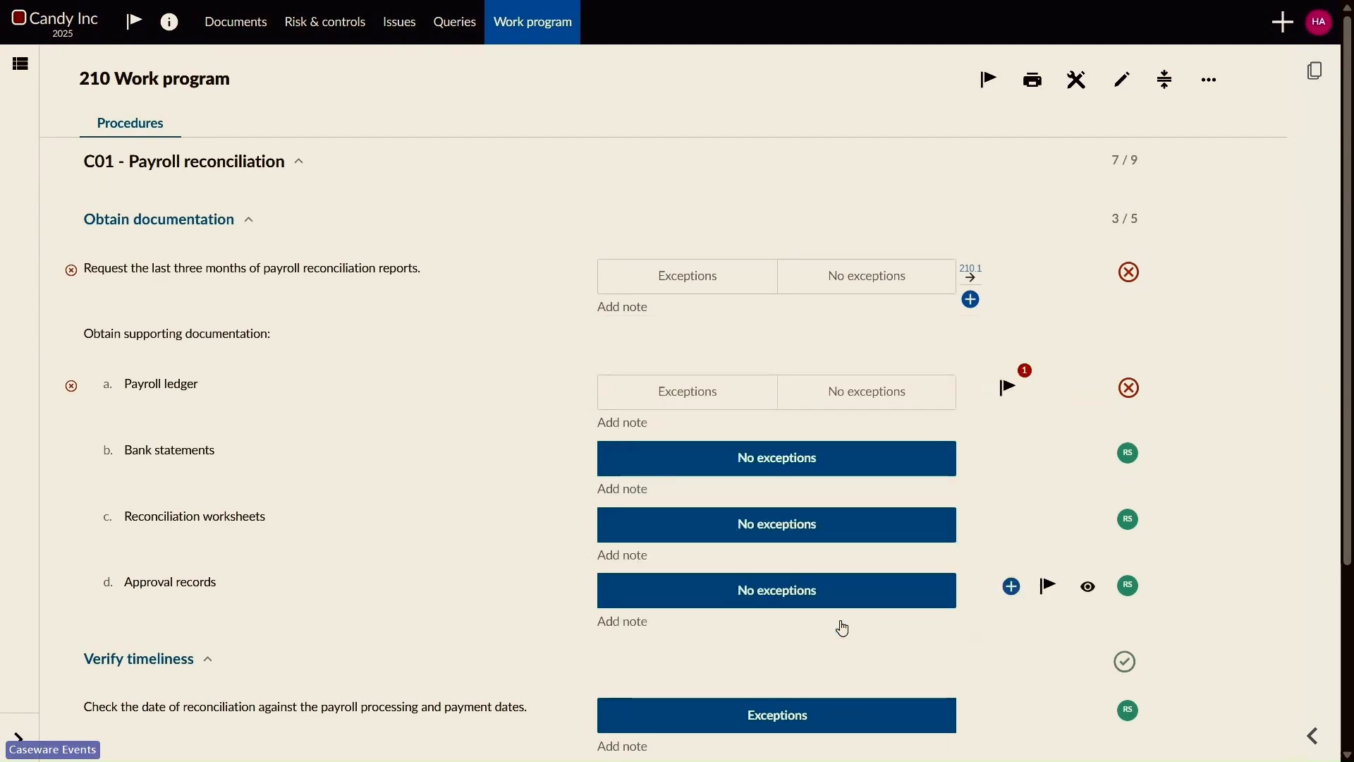